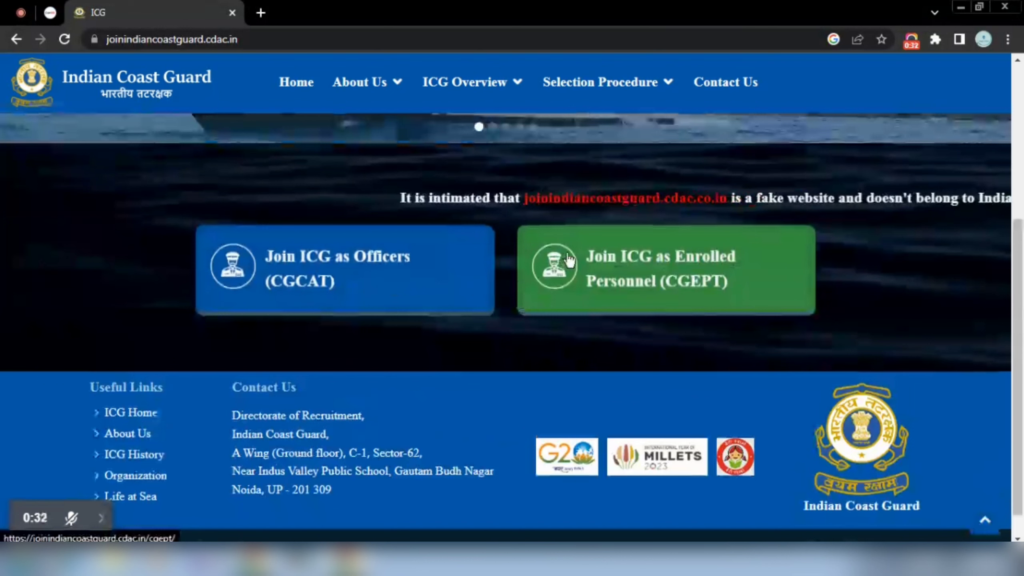
Open the page for joining the Indian Coast Guard as Enrolled Personnel (CGEPT) and view the open batches.
{"action": "left_click", "coordinate": [631, 268]}
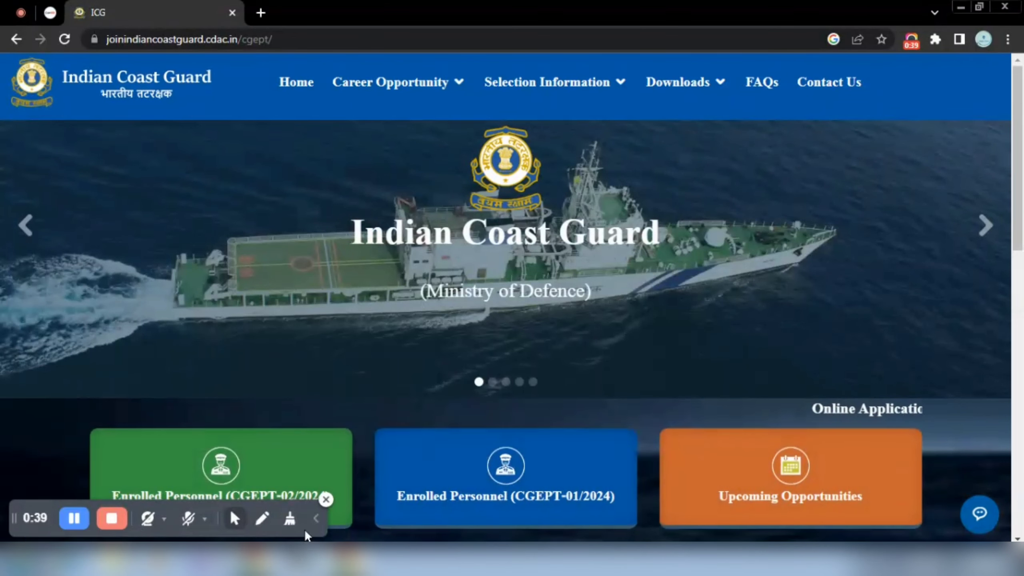
{"action": "left_click", "coordinate": [318, 518]}
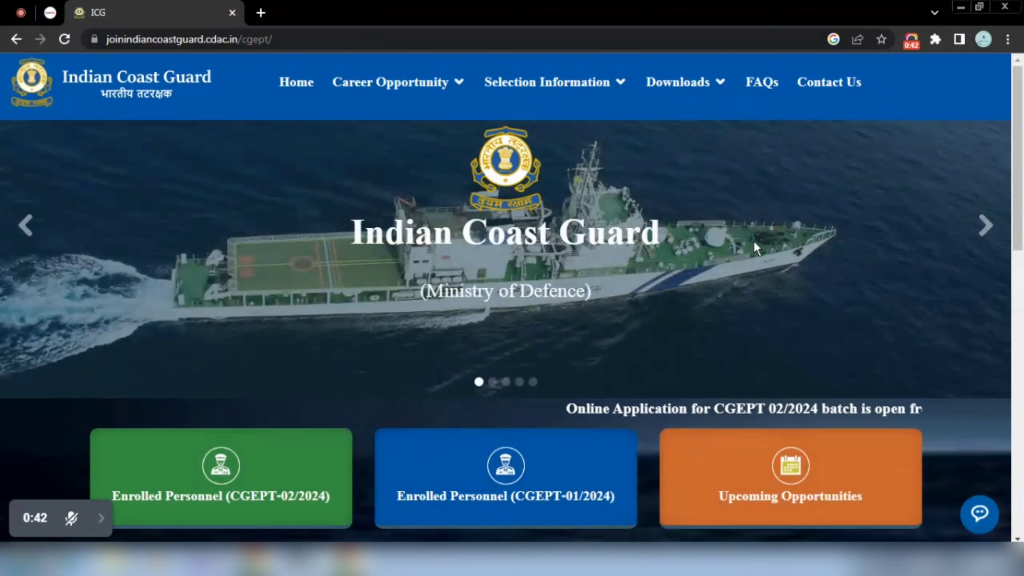
{"action": "scroll", "coordinate": [755, 244], "scroll_direction": "down", "scroll_amount": 2}
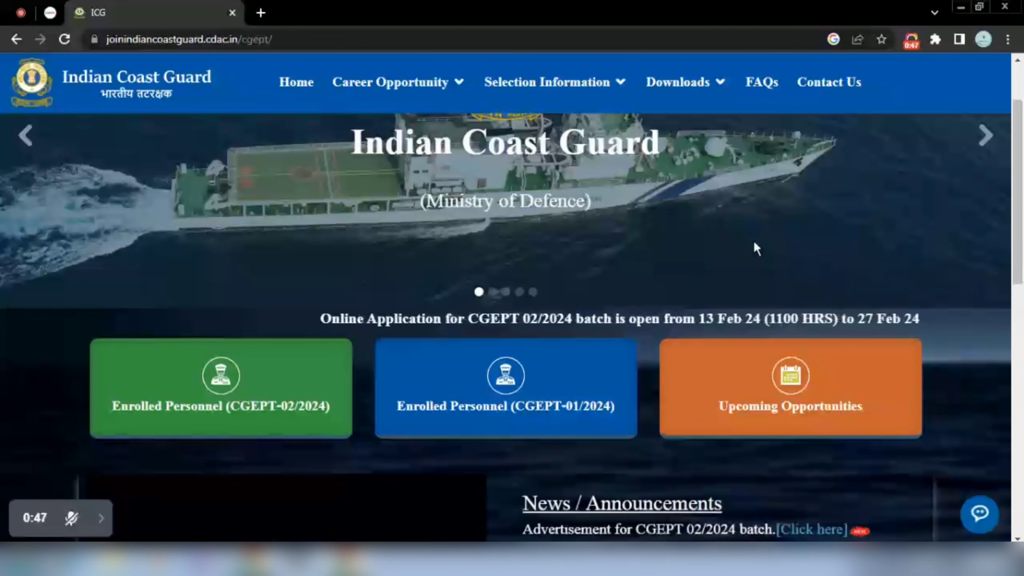
{"action": "scroll", "coordinate": [755, 244], "scroll_direction": "up", "scroll_amount": 2}
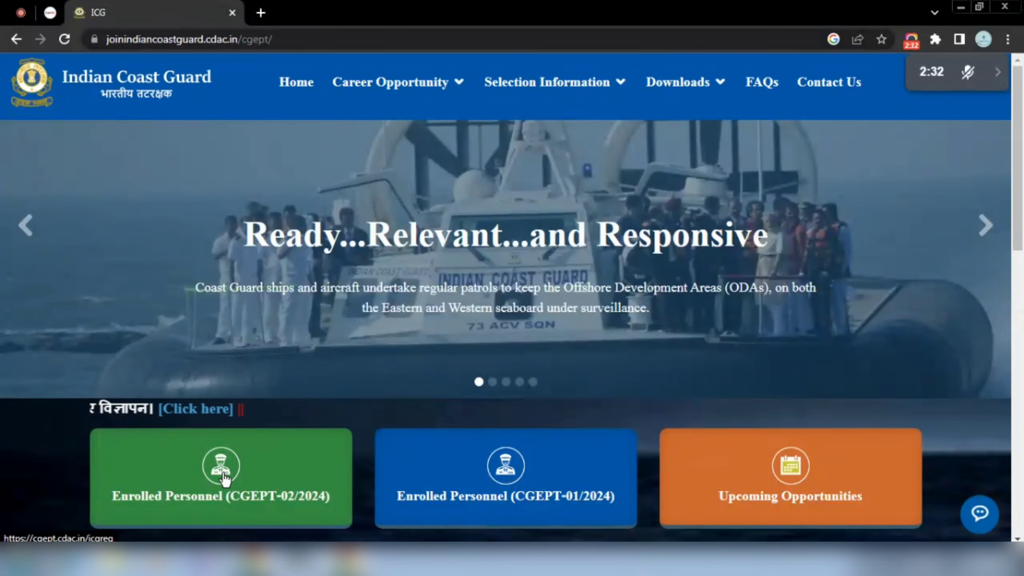
Go to the Enrolled Personnel (CGEPT-02/2024) portal and open the form for creating a new account.
{"action": "left_click", "coordinate": [237, 457]}
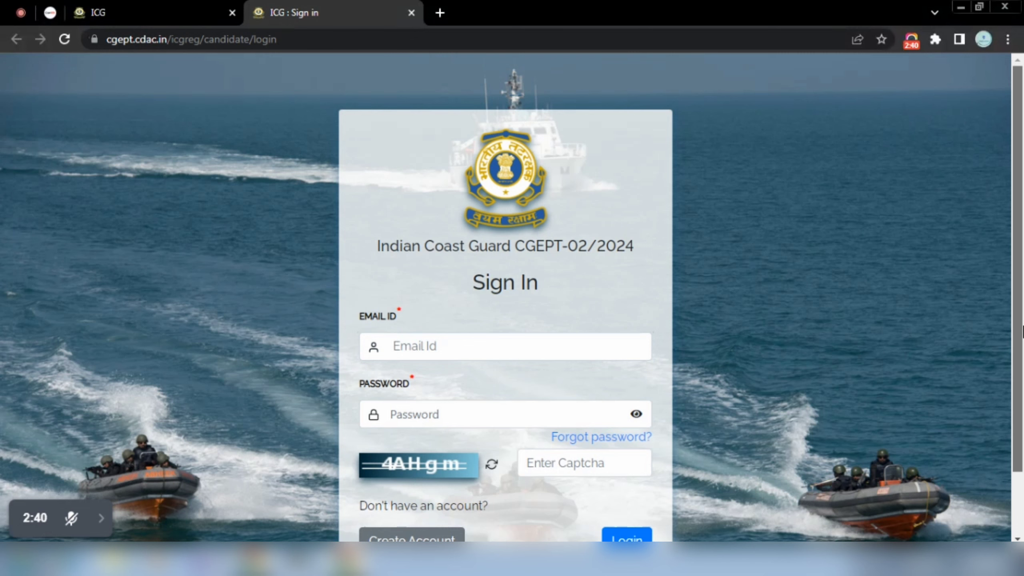
{"action": "scroll", "coordinate": [1020, 391], "scroll_direction": "down", "scroll_amount": 2}
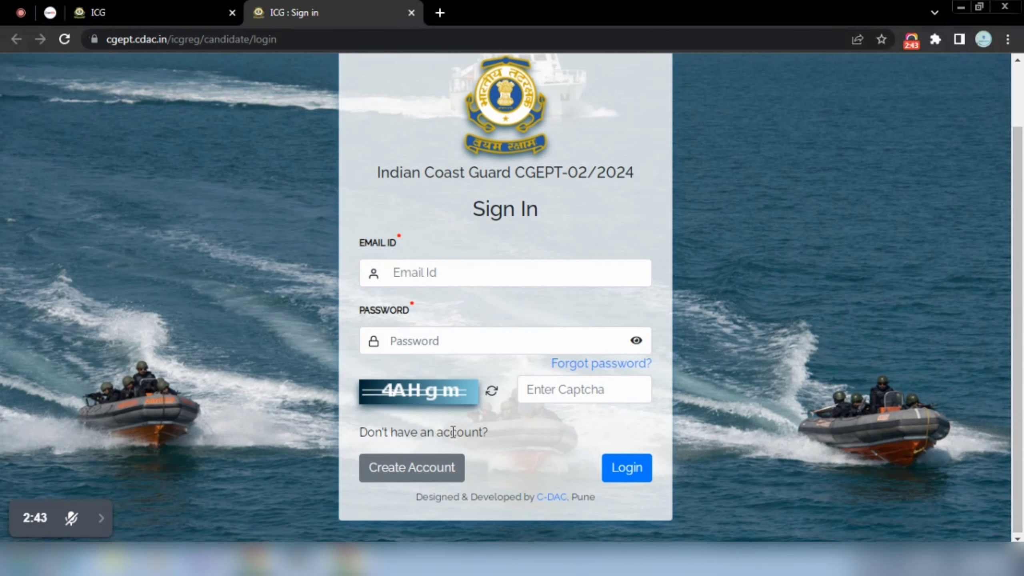
{"action": "left_click", "coordinate": [401, 467]}
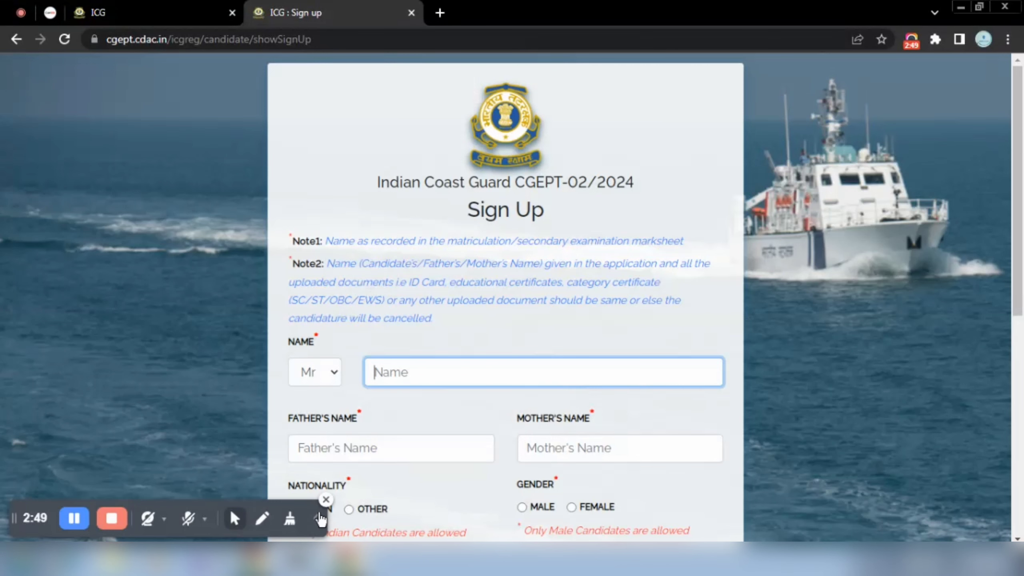
{"action": "left_click", "coordinate": [317, 517]}
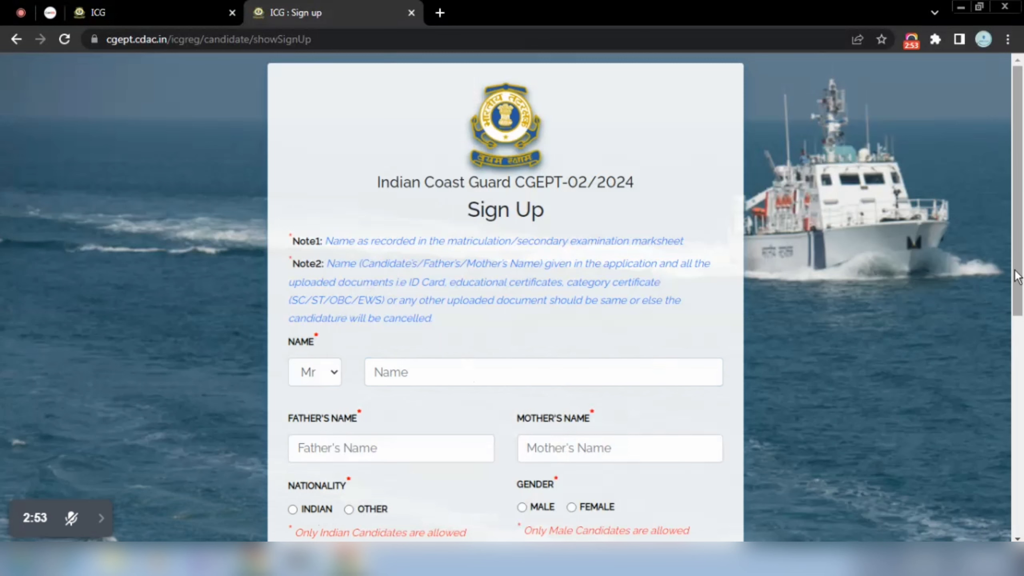
{"action": "left_click_drag", "start_coordinate": [1017, 276], "coordinate": [1021, 351]}
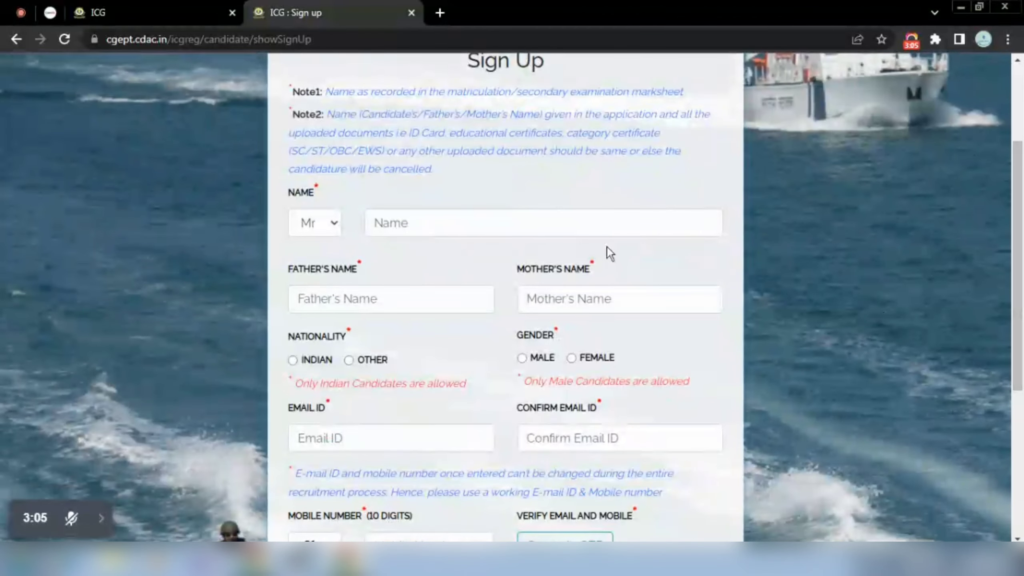
{"action": "left_click", "coordinate": [499, 223]}
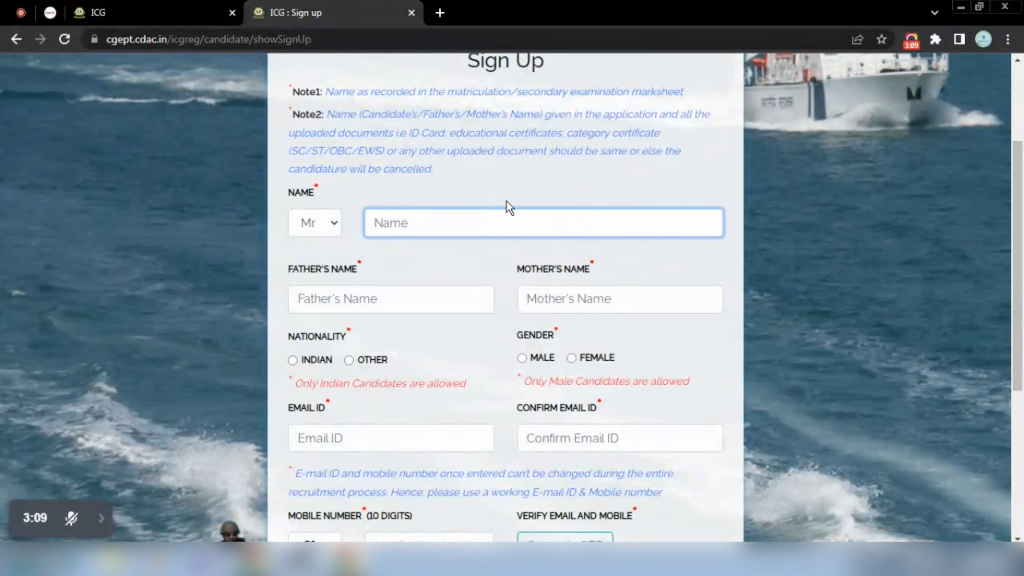
{"action": "type", "text": "NITESH"}
{"action": "key", "text": "BackSpace"}
{"action": "key", "text": "BackSpace"}
{"action": "key", "text": "BackSpace"}
{"action": "key", "text": "BackSpace"}
{"action": "key", "text": "BackSpace"}
{"action": "key", "text": "BackSpace"}
{"action": "key", "text": "BackSpace"}
{"action": "left_click", "coordinate": [826, 146]}
{"action": "mouse_move", "coordinate": [1020, 199]}
{"action": "left_mouse_down"}
{"action": "mouse_move", "coordinate": [1021, 127]}
{"action": "mouse_move", "coordinate": [1020, 195]}
{"action": "left_mouse_up"}
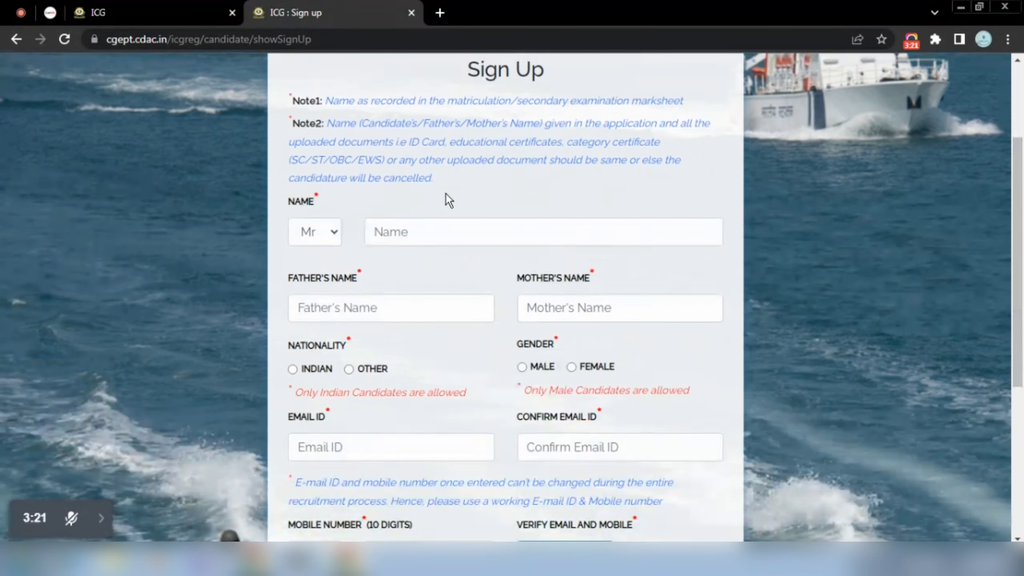
Try Other as the nationality, close the alert, and set the nationality to Indian.
{"action": "left_click", "coordinate": [349, 369]}
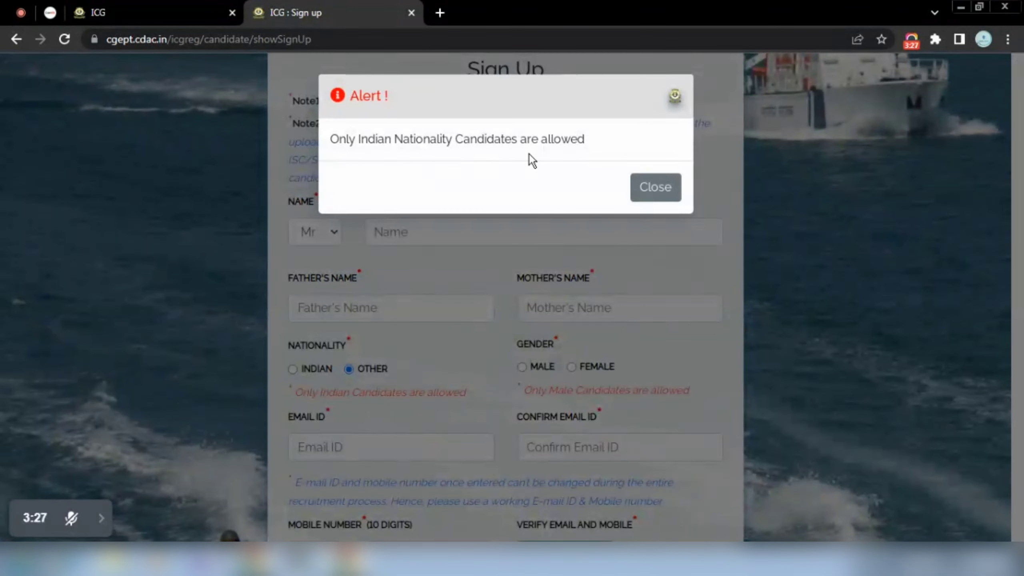
{"action": "left_click", "coordinate": [646, 187]}
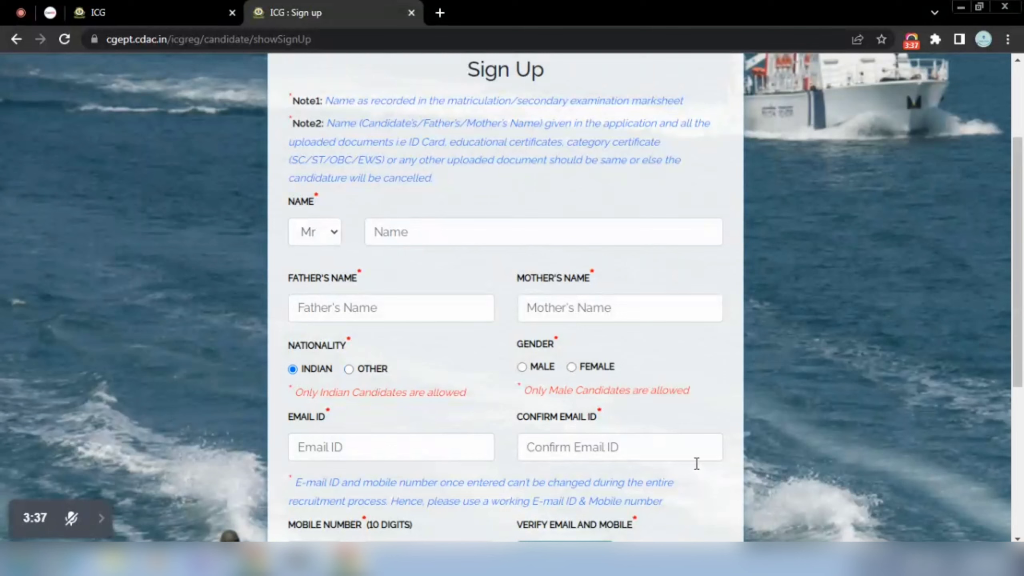
Examine the remaining sign-up fields and the choices for where the recruitment information came from.
{"action": "left_click_drag", "start_coordinate": [1018, 353], "coordinate": [1022, 463]}
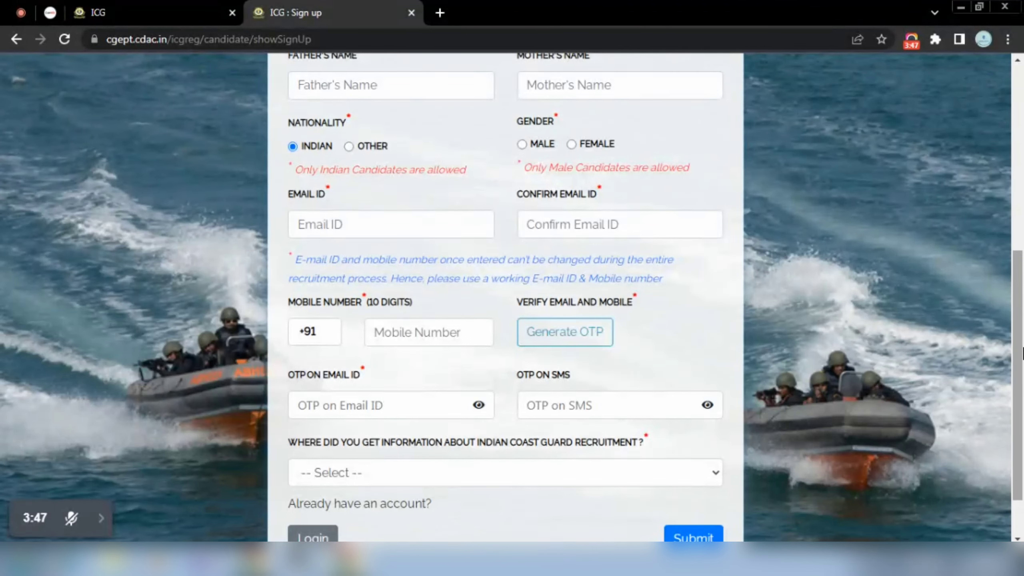
{"action": "left_click_drag", "start_coordinate": [1022, 352], "coordinate": [1022, 381]}
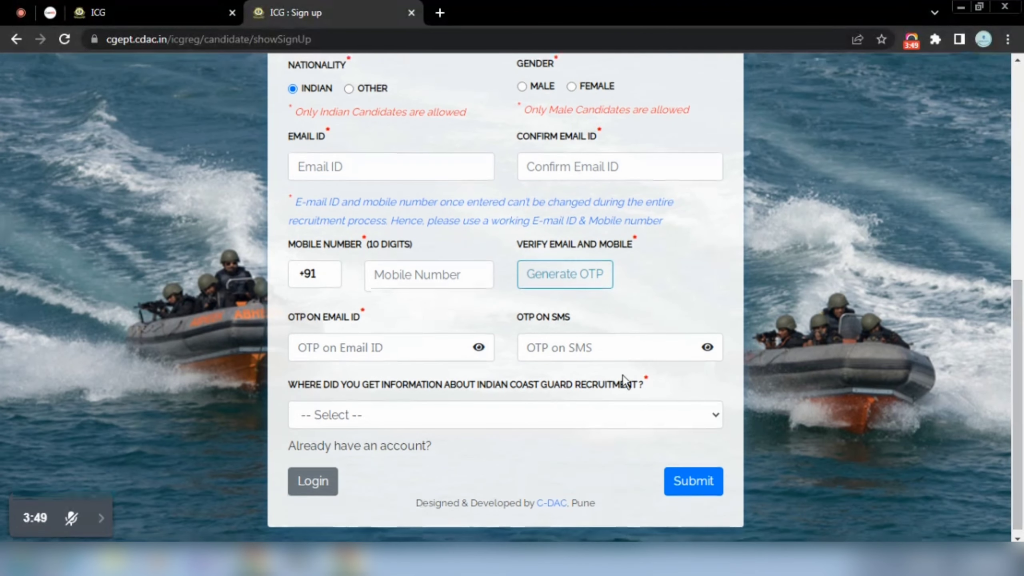
{"action": "left_click", "coordinate": [370, 416]}
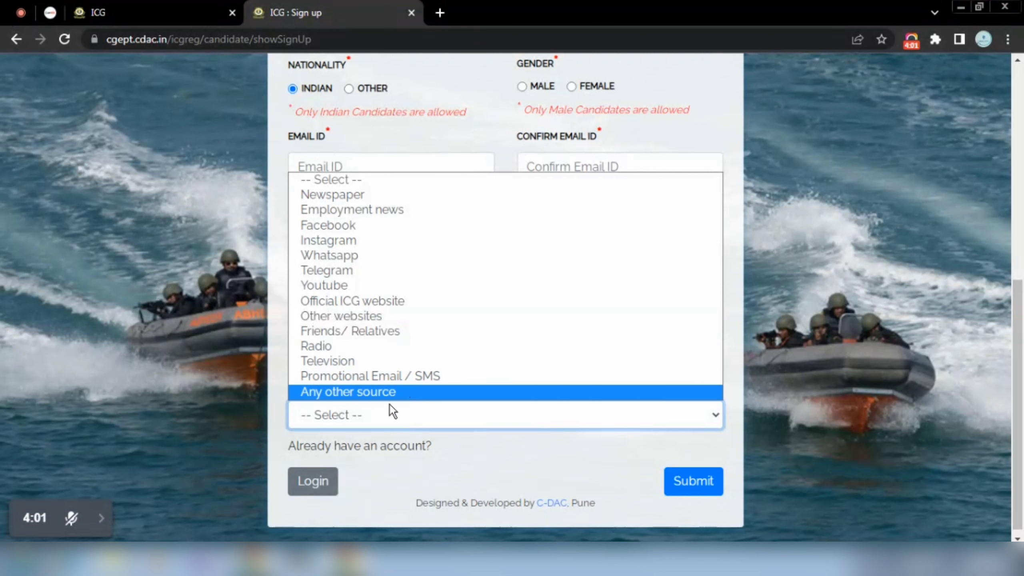
{"action": "left_click", "coordinate": [397, 489]}
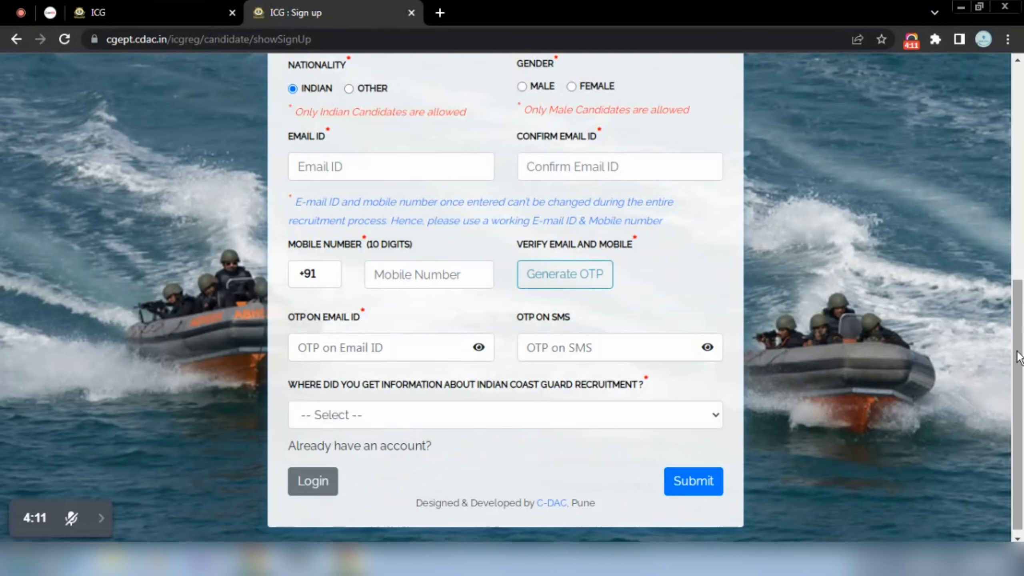
{"action": "left_click_drag", "start_coordinate": [1018, 357], "coordinate": [1021, 206]}
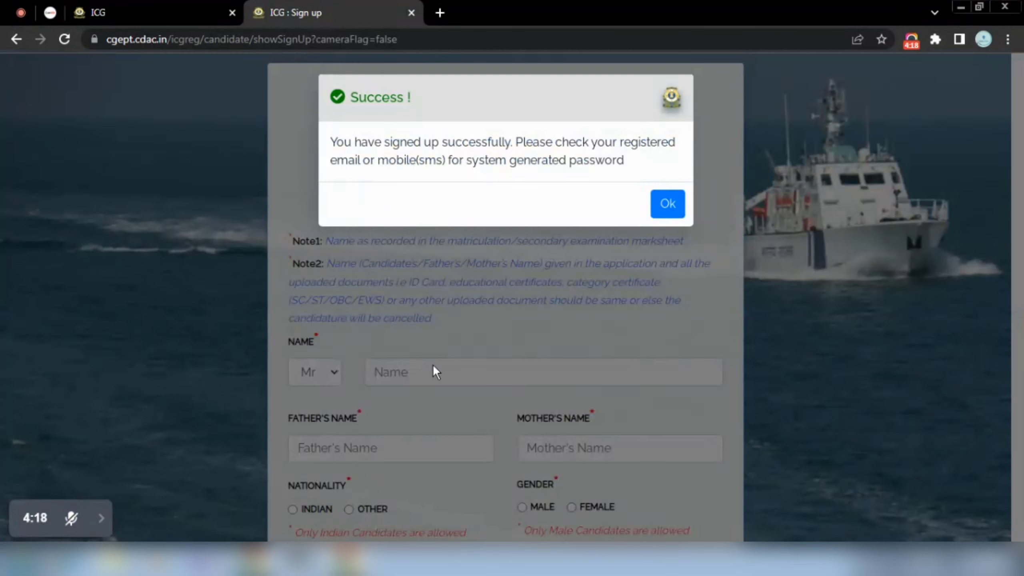
Acknowledge the successful sign-up message and continue to the sign-in form.
{"action": "left_click", "coordinate": [667, 202]}
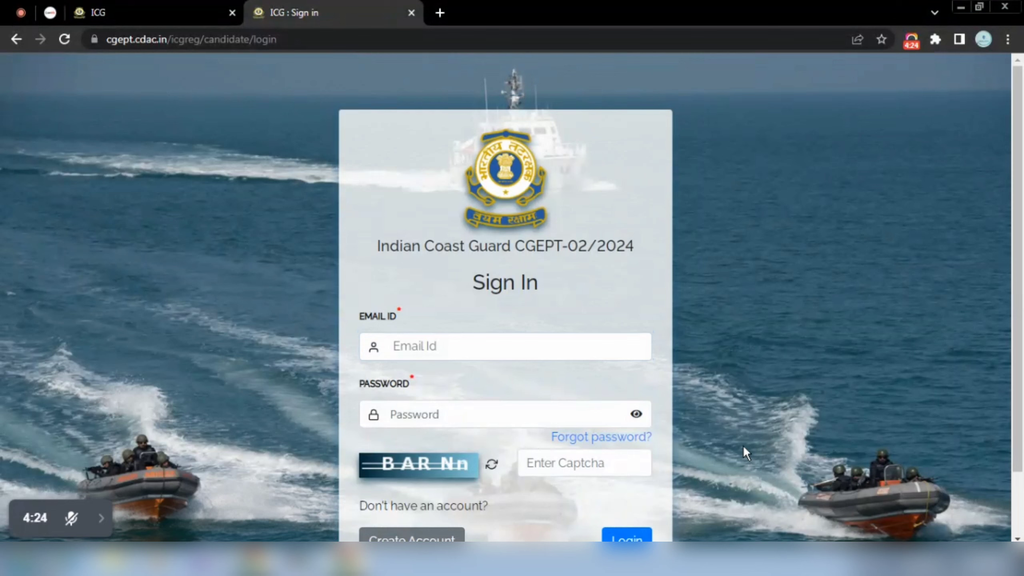
{"action": "left_click_drag", "start_coordinate": [1018, 326], "coordinate": [1019, 385]}
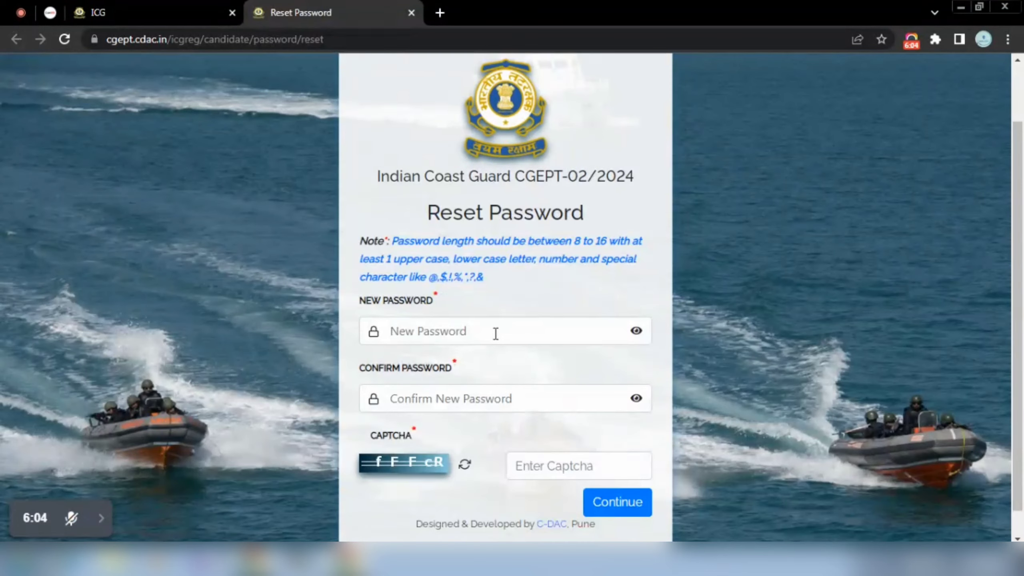
Enter a new account password and repeat it in the confirm password field.
{"action": "left_click", "coordinate": [494, 333]}
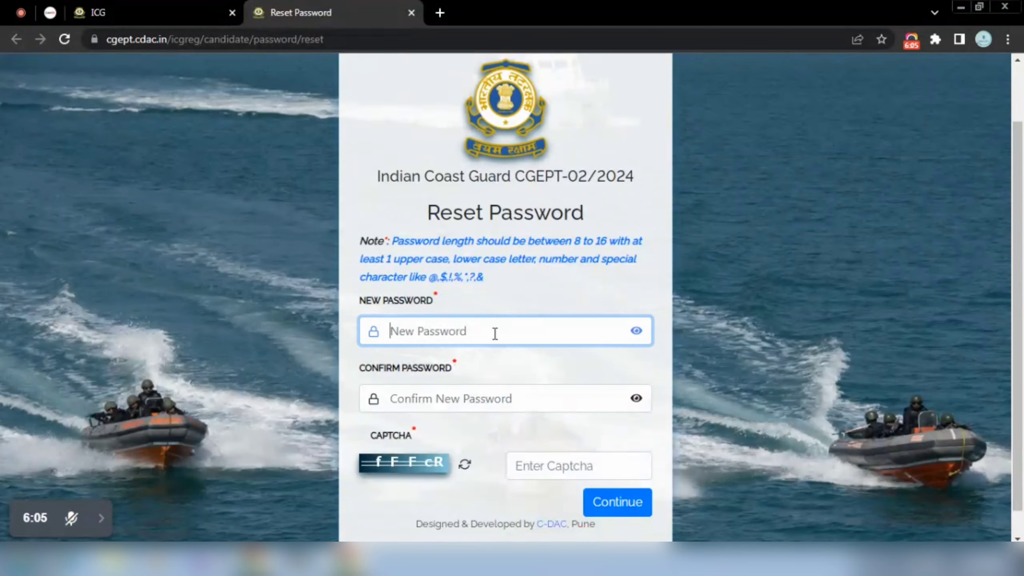
{"action": "type", "text": "•••••••••"}
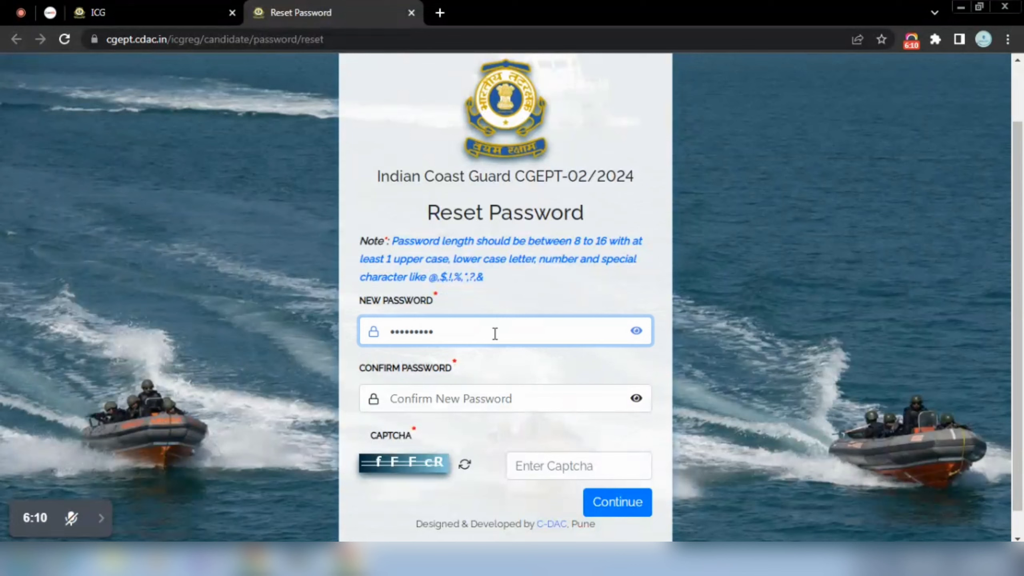
{"action": "type", "text": "•••"}
{"action": "key", "text": "Tab"}
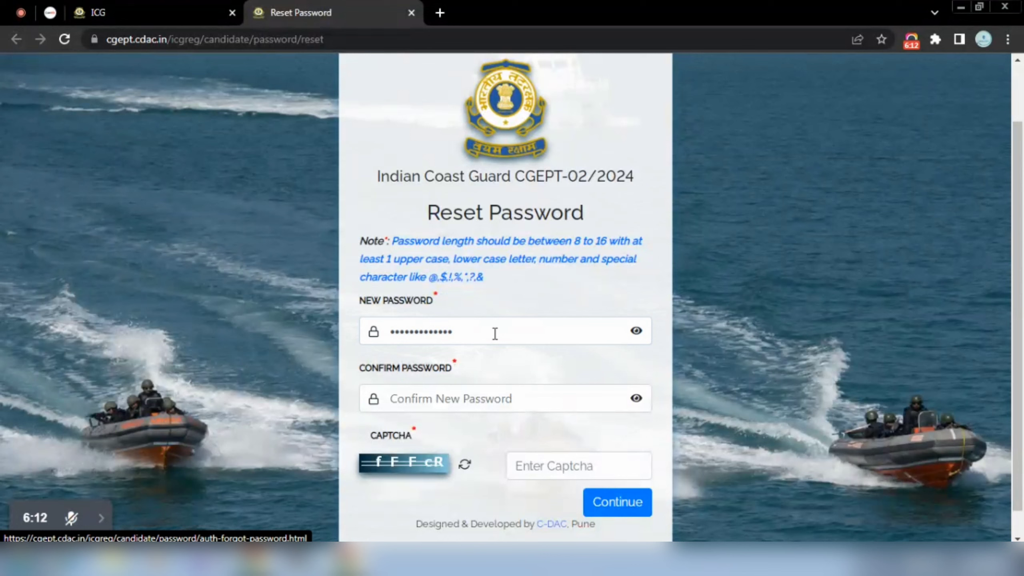
{"action": "left_click", "coordinate": [455, 395]}
{"action": "type", "text": "•••••••"}
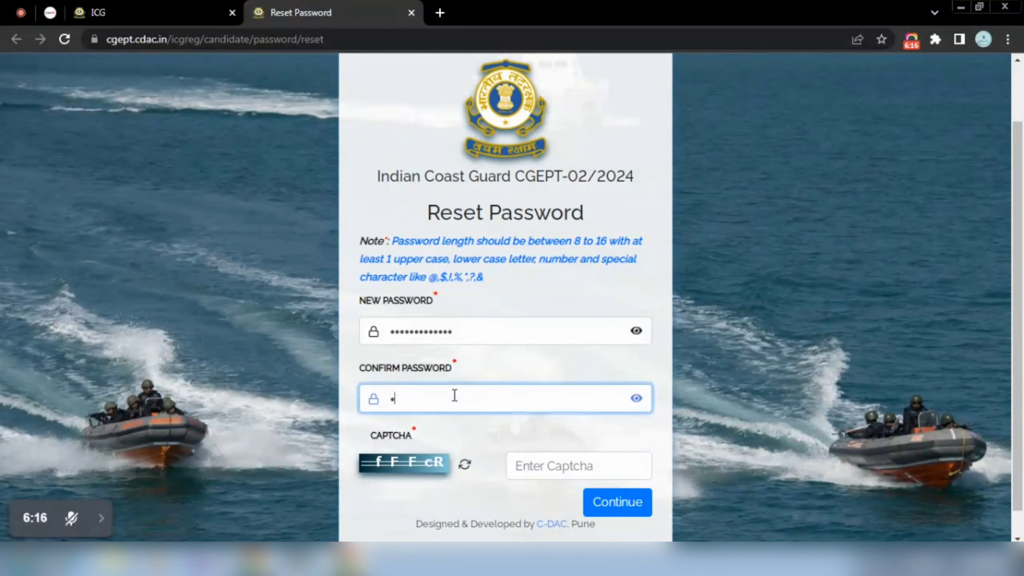
{"action": "type", "text": "•••••••"}
Fill in the captcha shown on the Reset Password form and submit the new password.
{"action": "left_click", "coordinate": [536, 468]}
{"action": "type", "text": "f"}
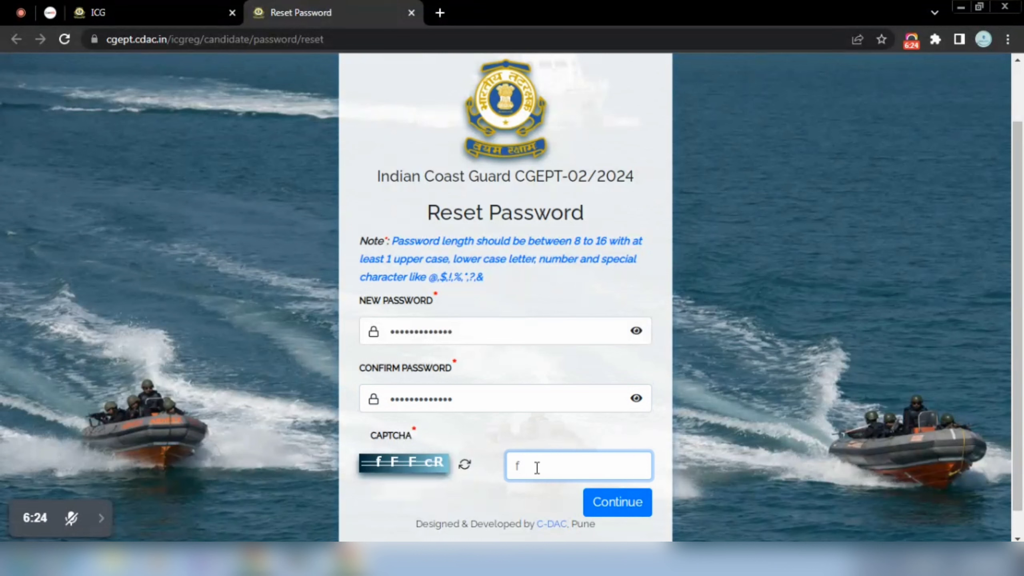
{"action": "type", "text": "EE"}
{"action": "key", "text": "BackSpace"}
{"action": "key", "text": "BackSpace"}
{"action": "type", "text": "FFcR"}
{"action": "left_click", "coordinate": [620, 506]}
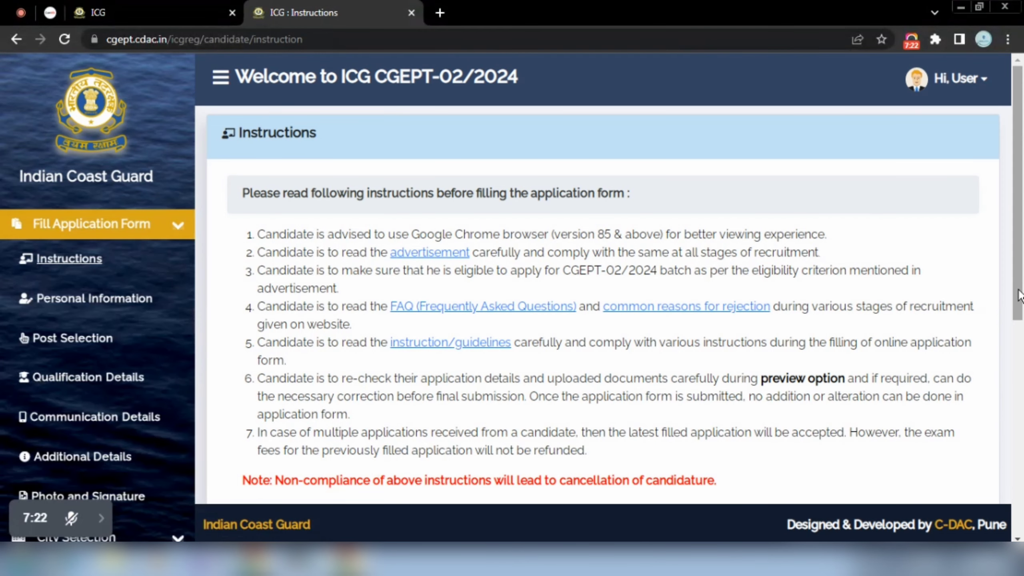
Review the English and Hindi application instructions and the list of application form sections.
{"action": "left_click_drag", "start_coordinate": [1018, 294], "coordinate": [1022, 509]}
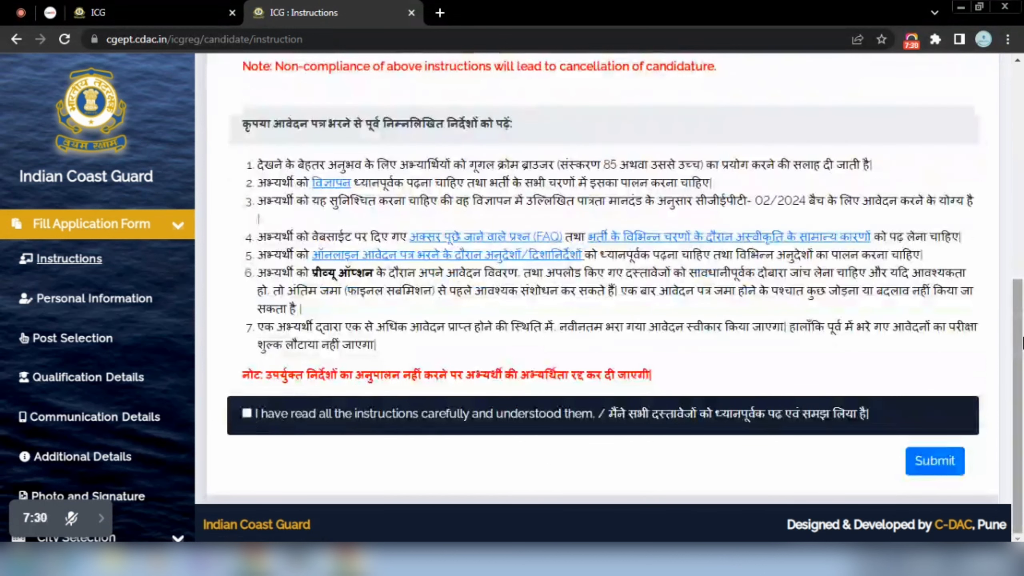
{"action": "left_click_drag", "start_coordinate": [1022, 299], "coordinate": [1014, 131]}
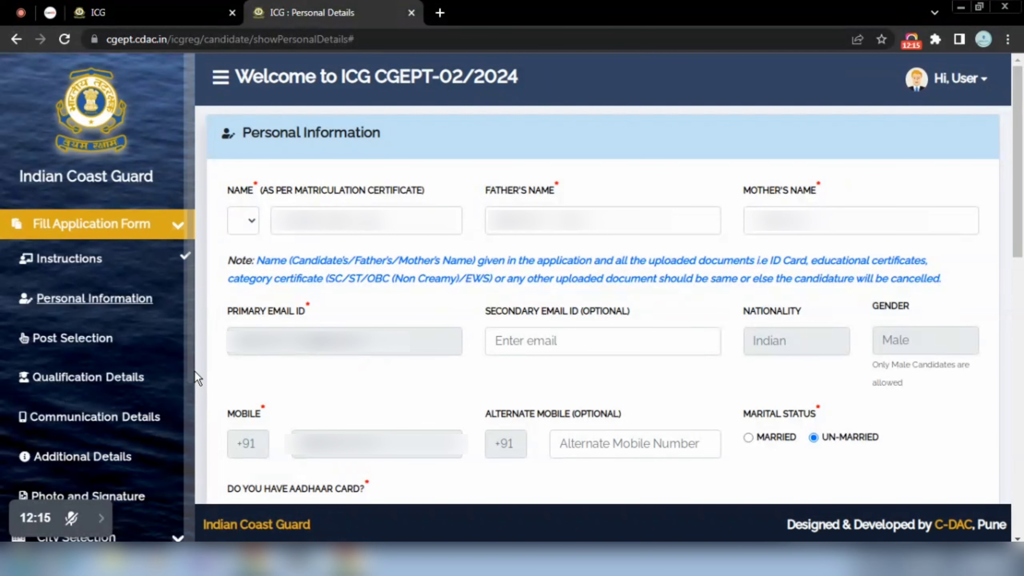
{"action": "left_click_drag", "start_coordinate": [188, 370], "coordinate": [191, 529]}
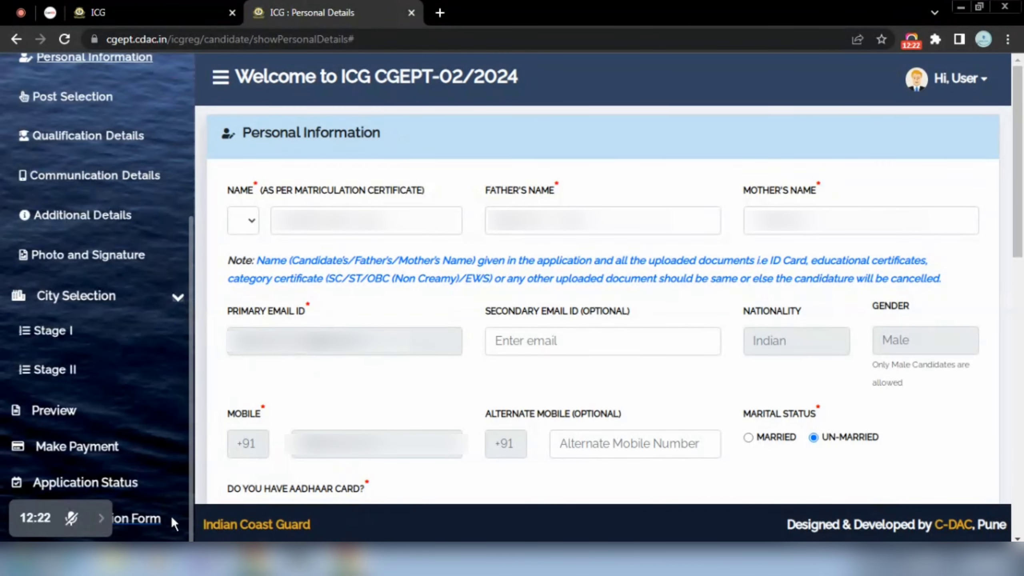
{"action": "left_click_drag", "start_coordinate": [191, 489], "coordinate": [191, 276]}
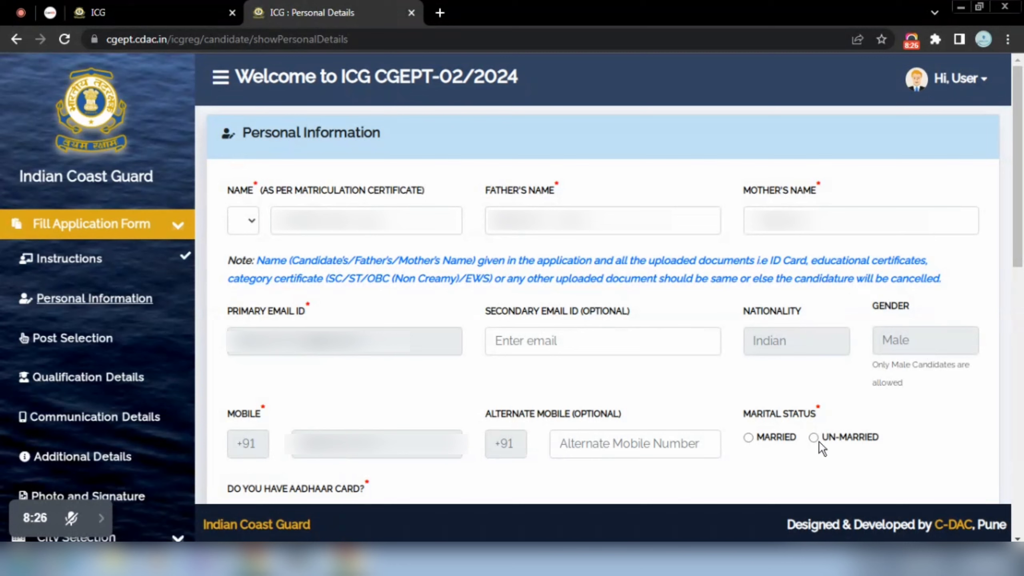
Set the marital status to un-married and answer Yes to having an Aadhaar card.
{"action": "left_click", "coordinate": [748, 437]}
{"action": "left_click", "coordinate": [813, 438]}
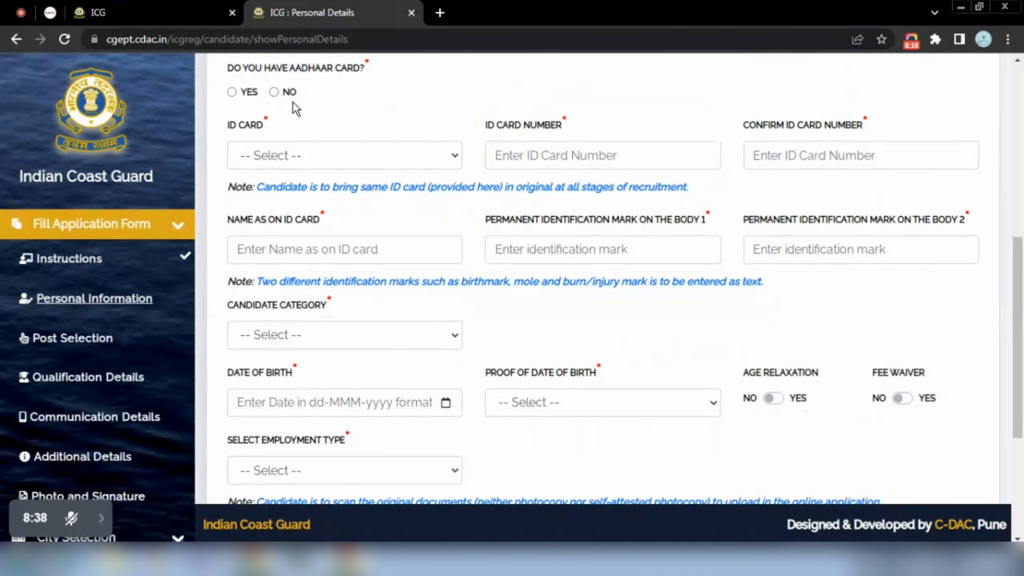
{"action": "left_click", "coordinate": [233, 93]}
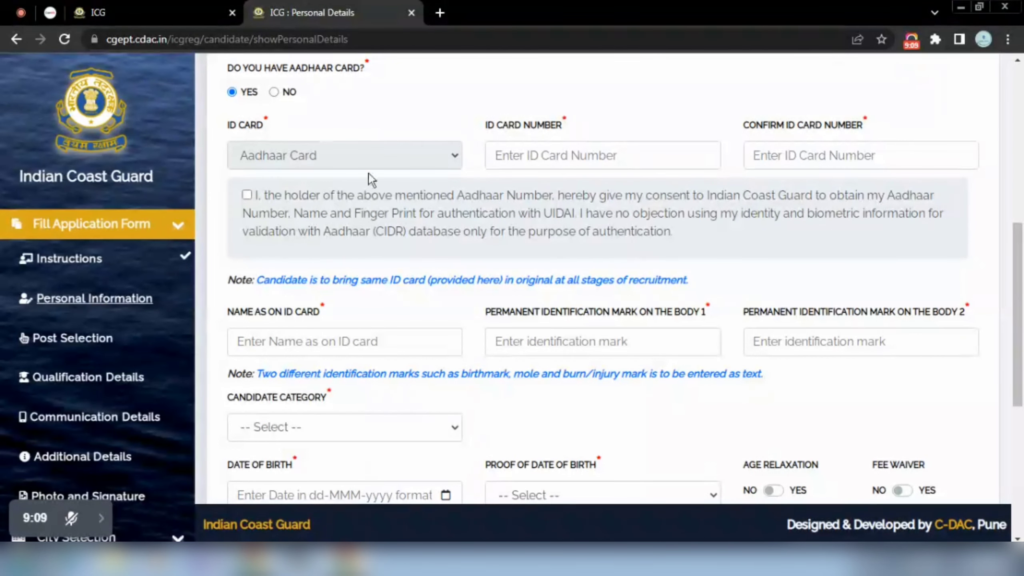
Try answering No to having an Aadhaar card and choose another ID card type.
{"action": "left_click", "coordinate": [273, 93]}
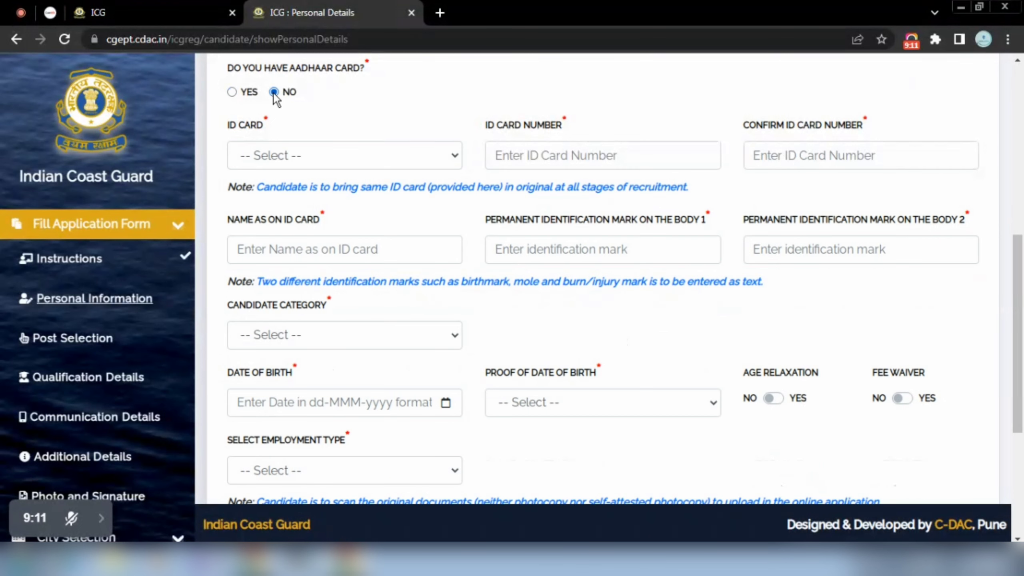
{"action": "left_click", "coordinate": [278, 150]}
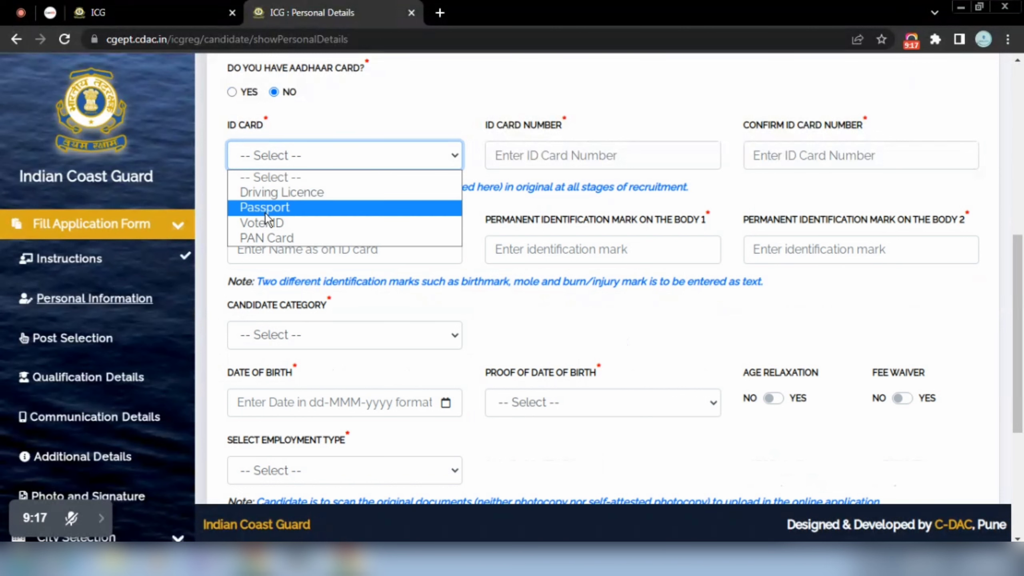
{"action": "left_click", "coordinate": [265, 232]}
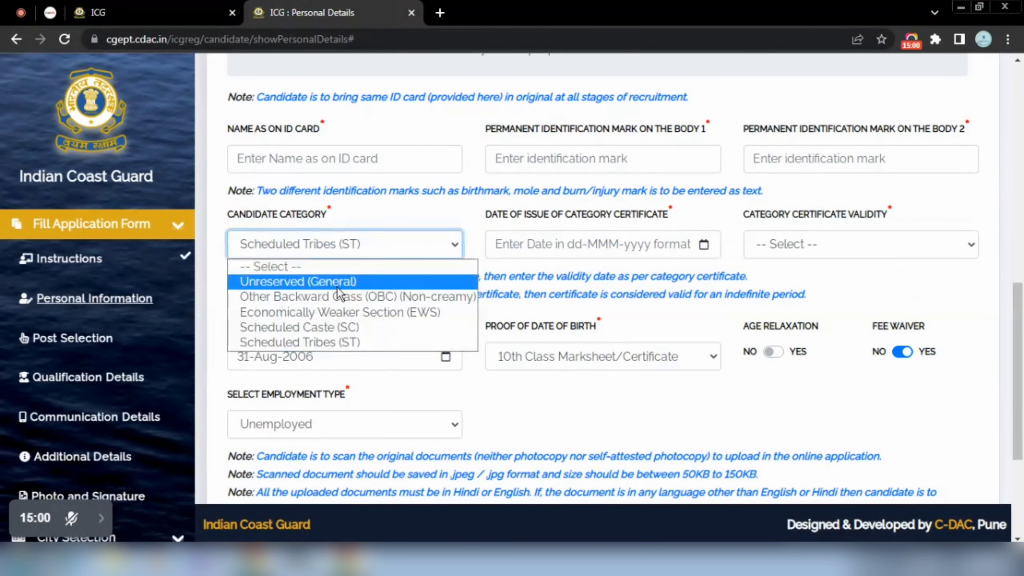
Try the candidate categories Unreserved (General), Other Backward Class (OBC) (Non-creamy) and Economically Weaker Section (EWS), closing the alerts they raise.
{"action": "left_click", "coordinate": [337, 286]}
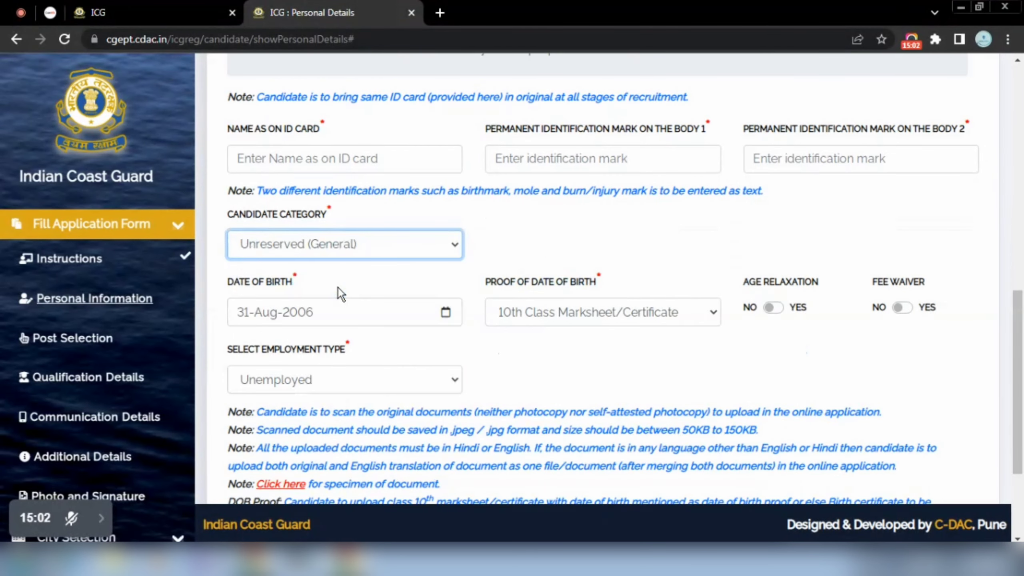
{"action": "left_click", "coordinate": [305, 246]}
{"action": "left_click", "coordinate": [286, 300]}
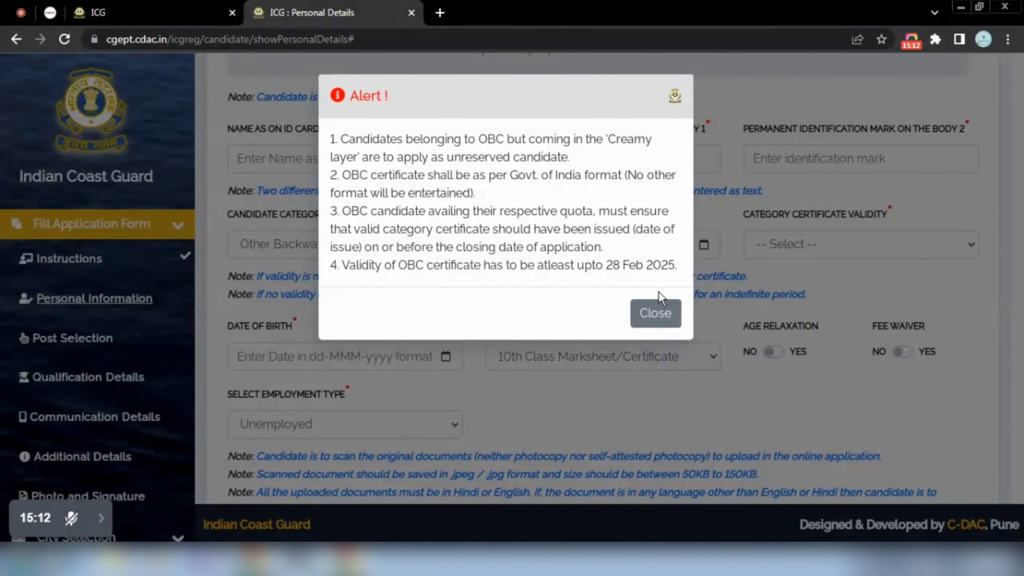
{"action": "left_click", "coordinate": [655, 314]}
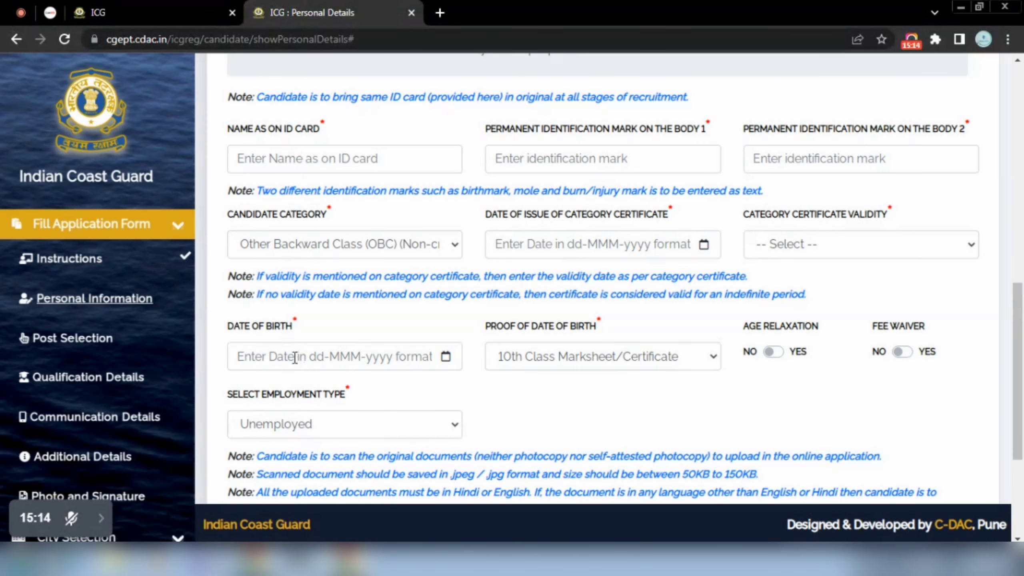
{"action": "left_click", "coordinate": [296, 254]}
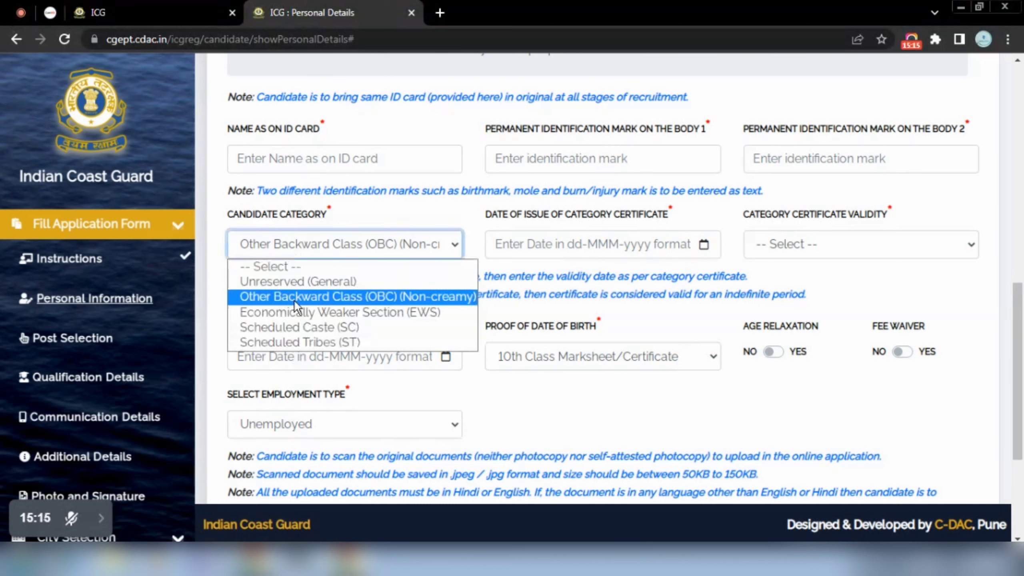
{"action": "left_click", "coordinate": [293, 312]}
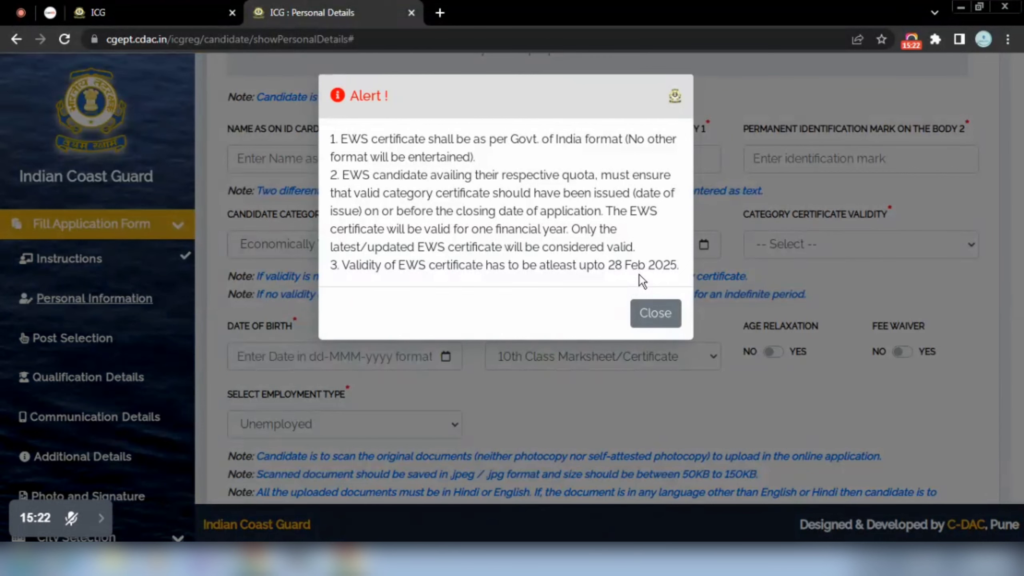
{"action": "left_click", "coordinate": [657, 317]}
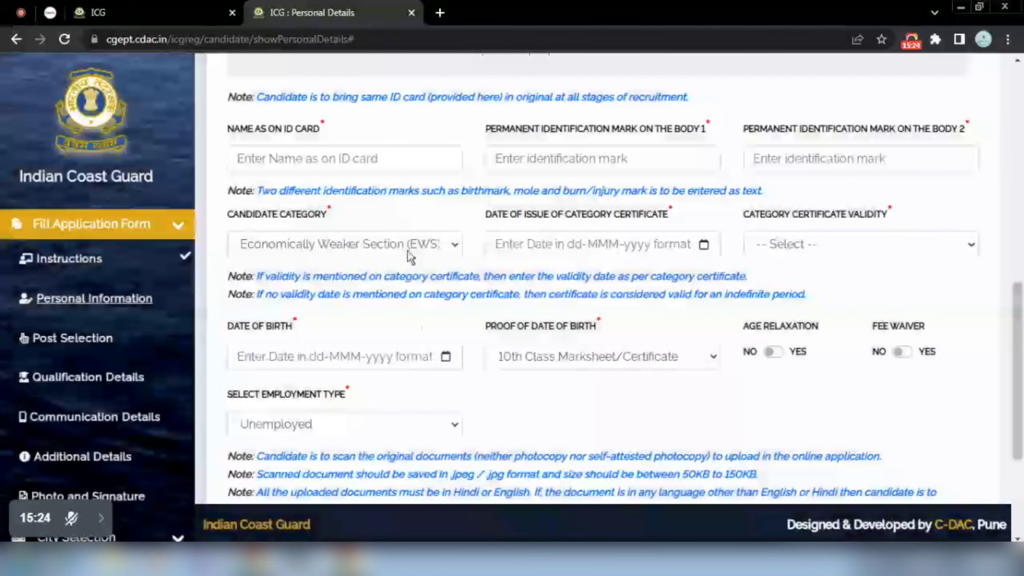
Try the candidate categories Scheduled Caste (SC) and Scheduled Tribes (ST), closing the alert raised for each.
{"action": "left_click", "coordinate": [408, 247]}
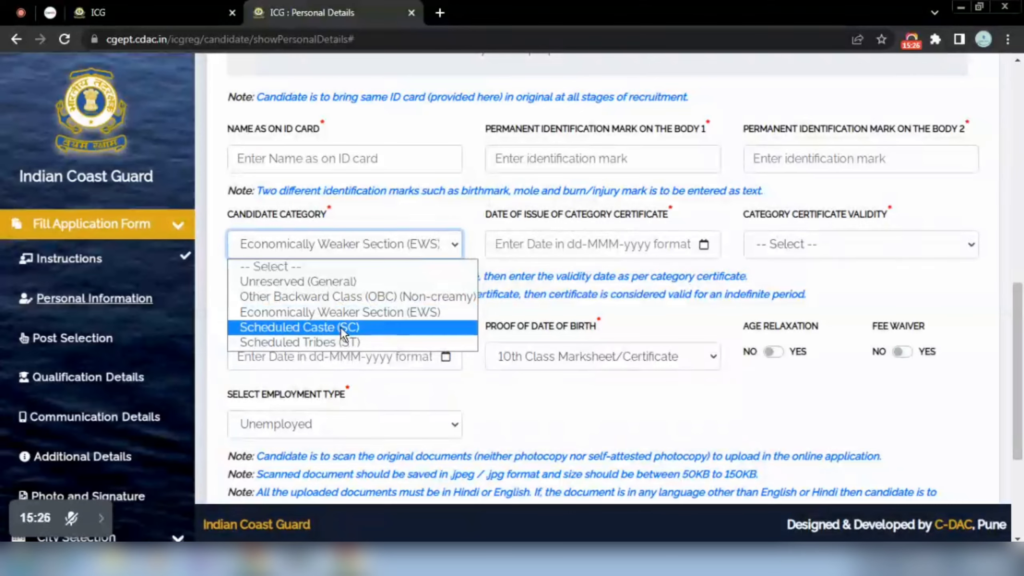
{"action": "left_click", "coordinate": [340, 327]}
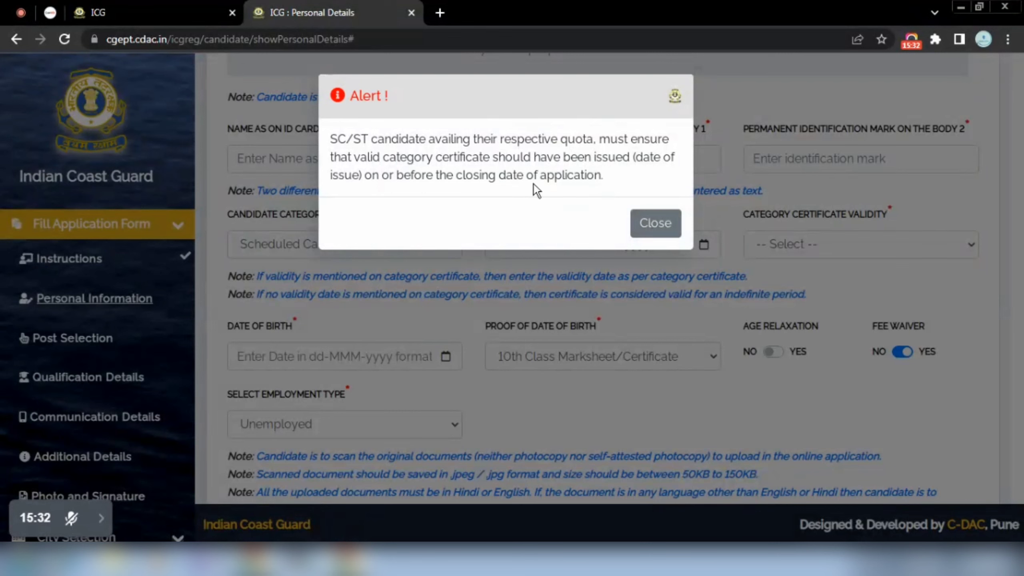
{"action": "left_click", "coordinate": [653, 222]}
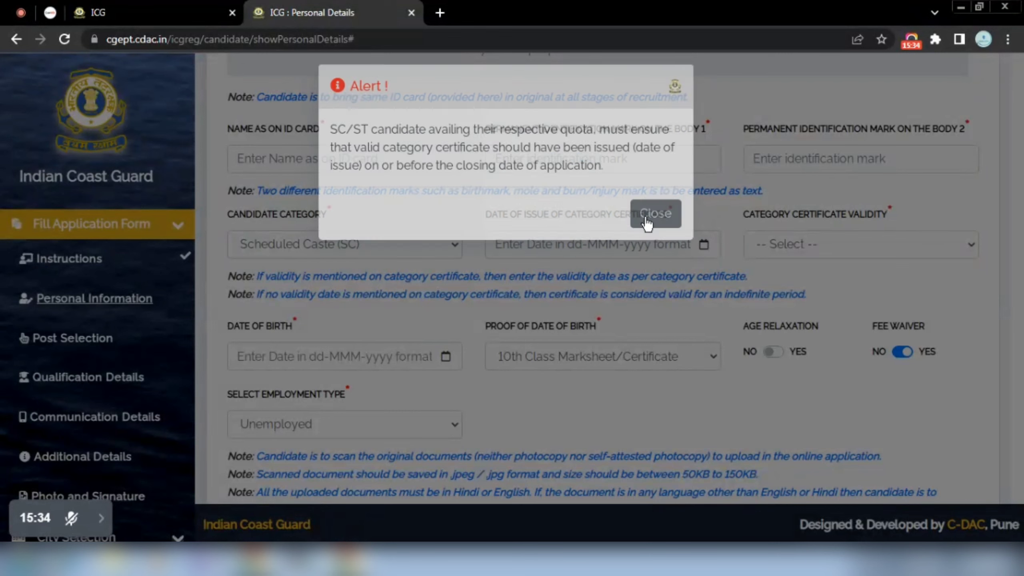
{"action": "left_click", "coordinate": [327, 255]}
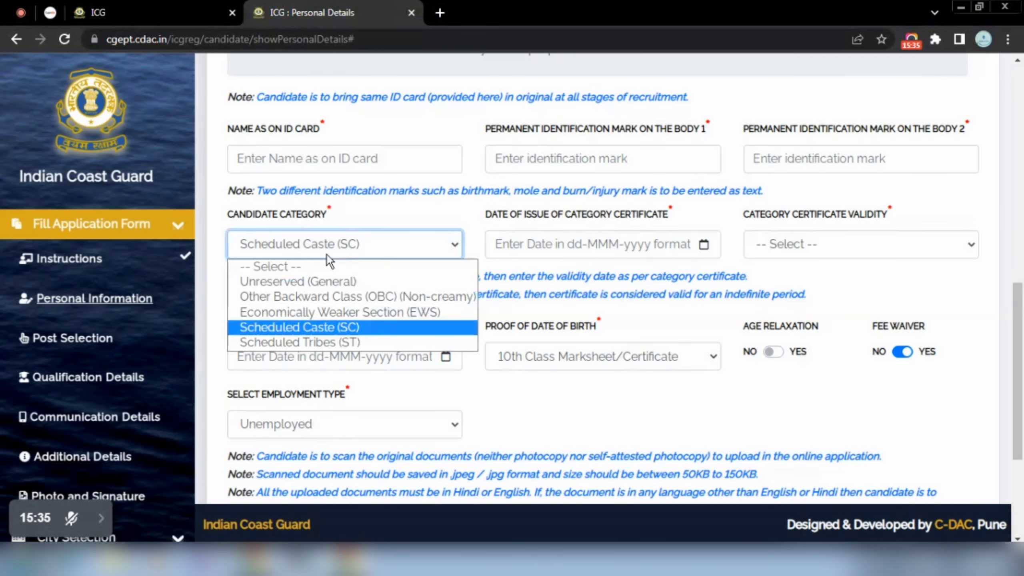
{"action": "left_click", "coordinate": [317, 341]}
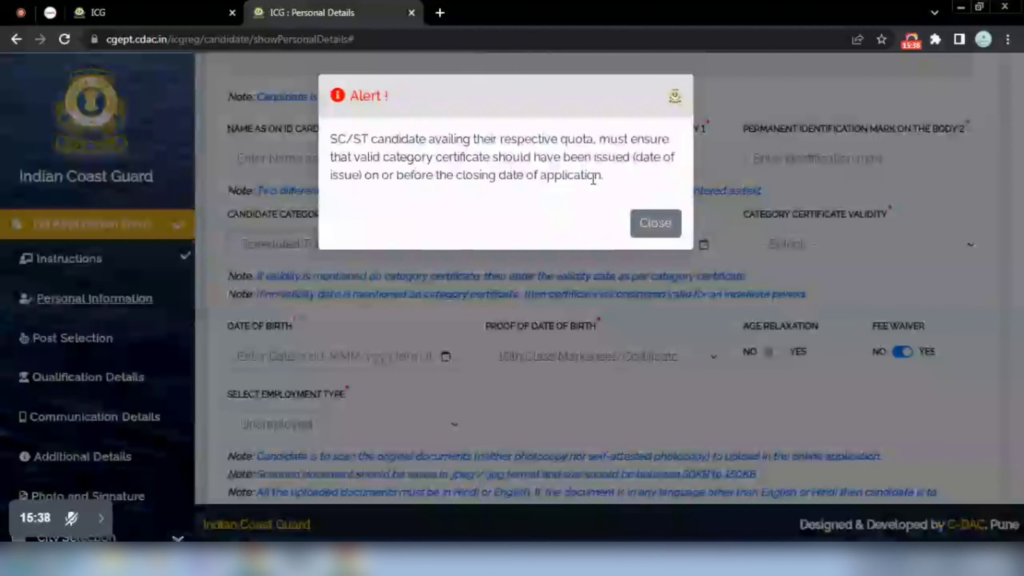
{"action": "left_click", "coordinate": [655, 224]}
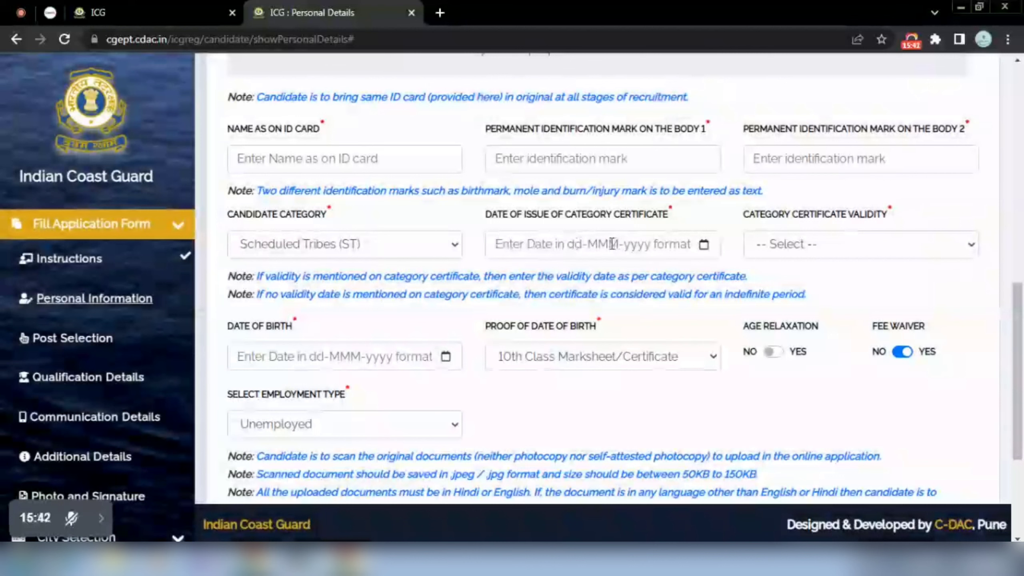
Try both category certificate validity options, Validity date mentioned and Always valid (no validity date mentioned on certificate).
{"action": "left_click", "coordinate": [838, 243]}
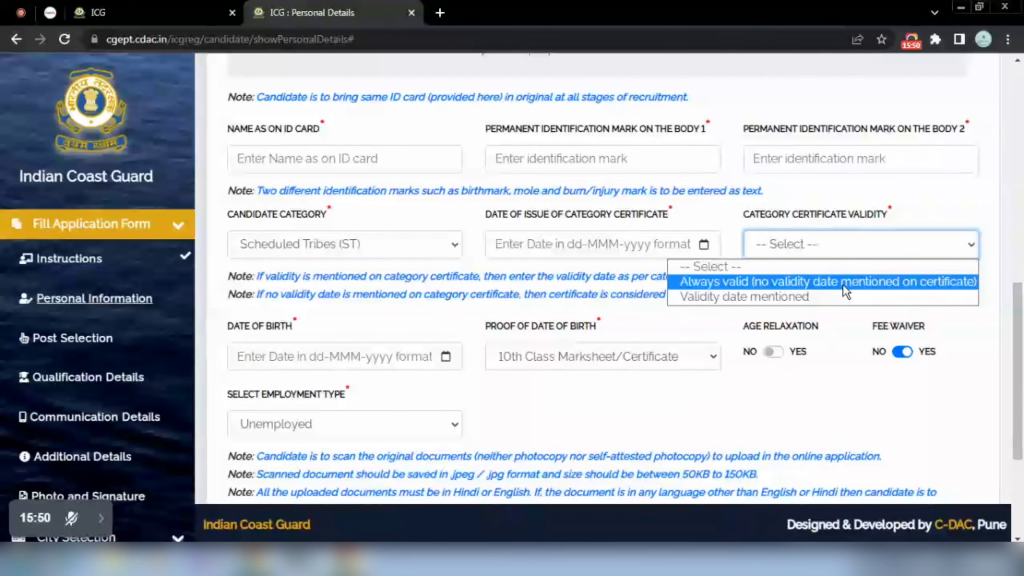
{"action": "left_click", "coordinate": [795, 296]}
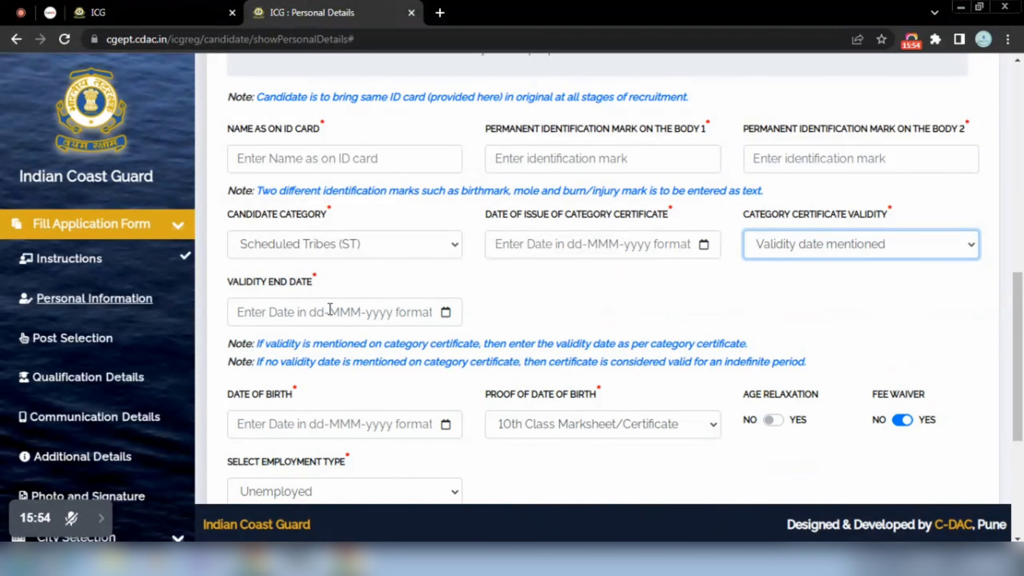
{"action": "left_click", "coordinate": [795, 241]}
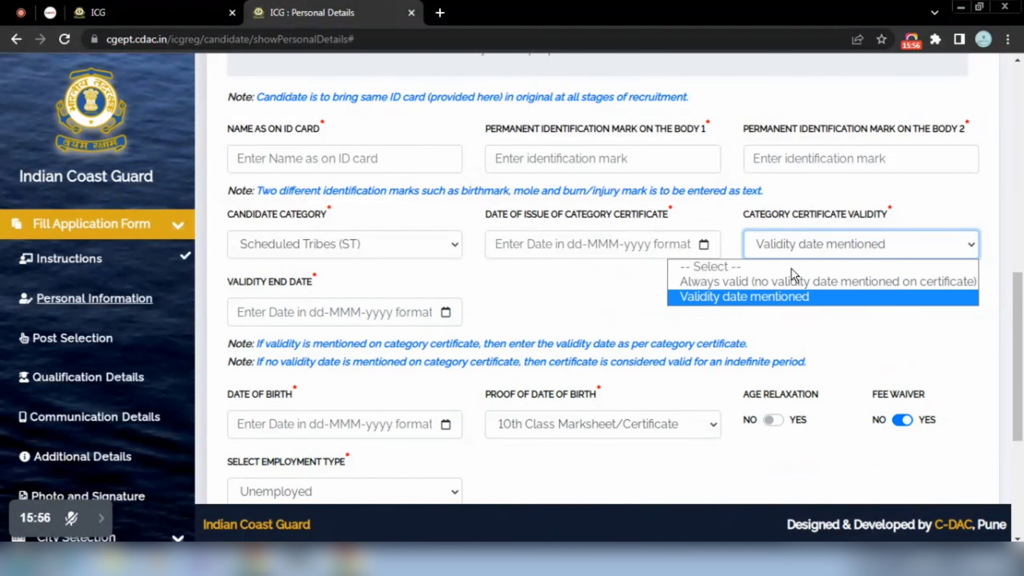
{"action": "left_click", "coordinate": [788, 279]}
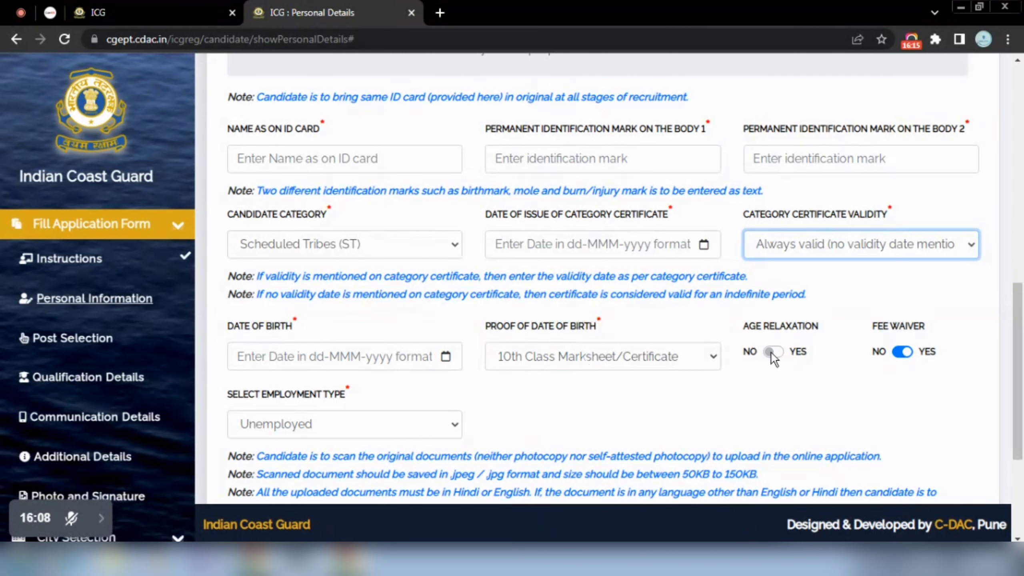
Choose 10th Class Marksheet/Certificate as proof of date of birth, leave age relaxation at No, and set the employment type to Unemployed.
{"action": "left_click", "coordinate": [771, 352]}
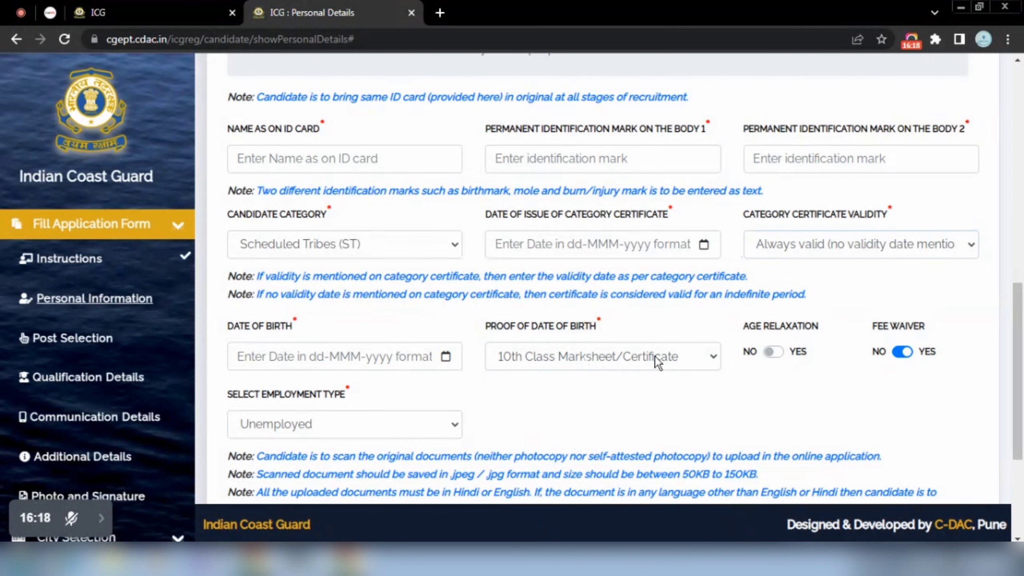
{"action": "left_click", "coordinate": [646, 357]}
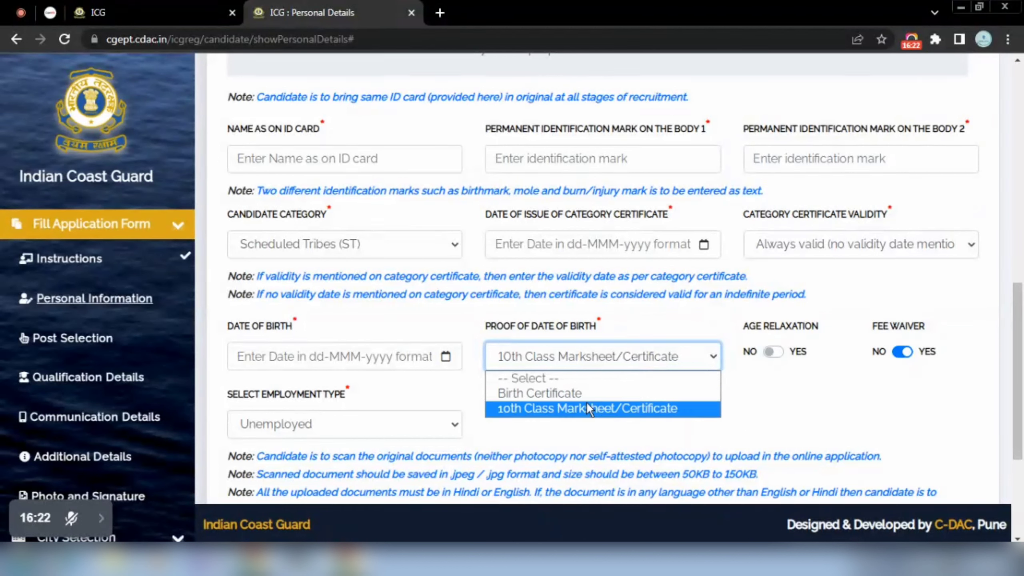
{"action": "left_click", "coordinate": [586, 404]}
{"action": "left_click", "coordinate": [771, 352]}
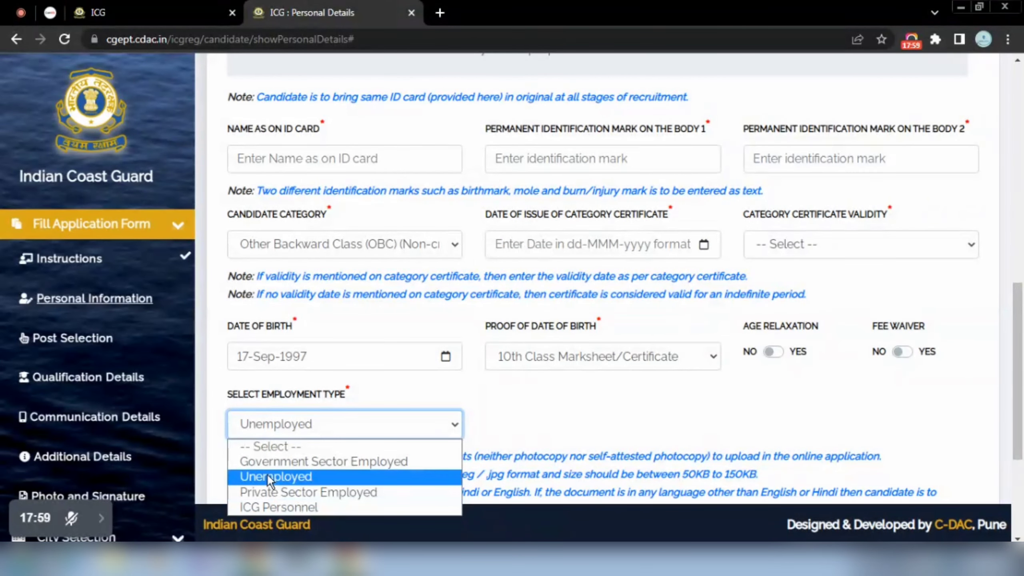
{"action": "left_click", "coordinate": [267, 476]}
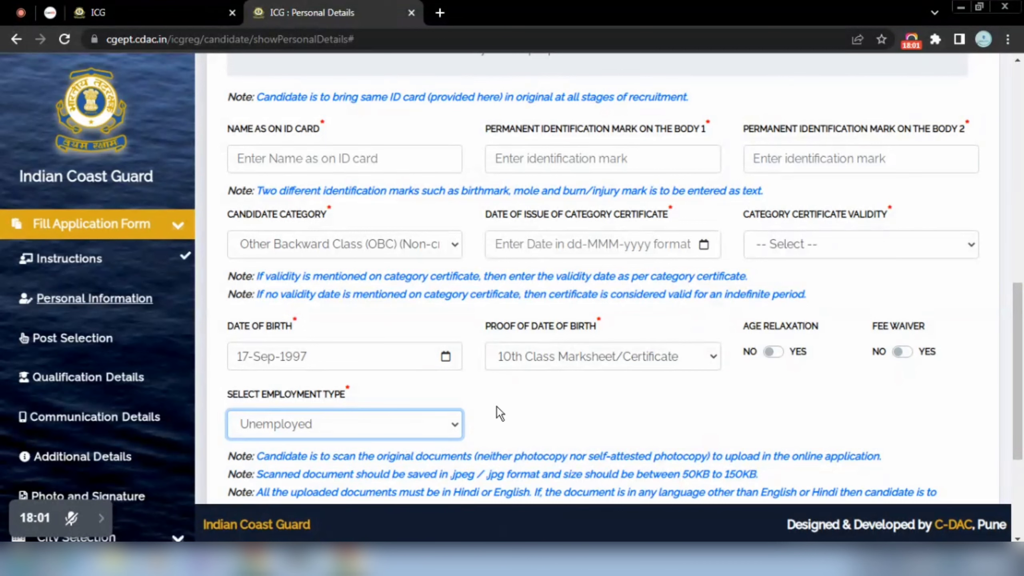
Try to save the personal details with the Aadhaar card and 10th class marksheet images attached as ID and date-of-birth proofs.
{"action": "left_click_drag", "start_coordinate": [1018, 375], "coordinate": [1021, 450]}
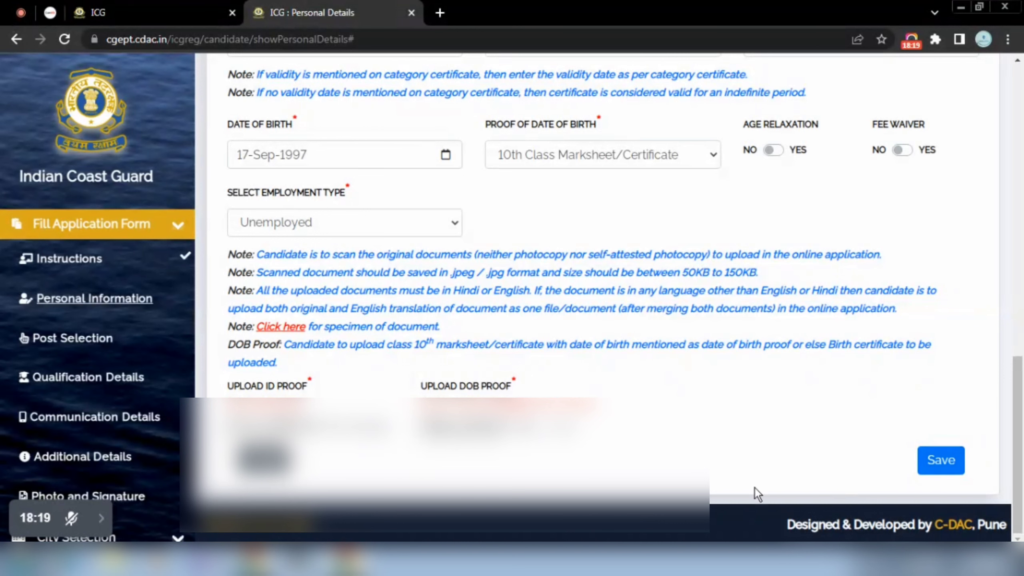
{"action": "left_click", "coordinate": [101, 518]}
{"action": "left_click", "coordinate": [76, 519]}
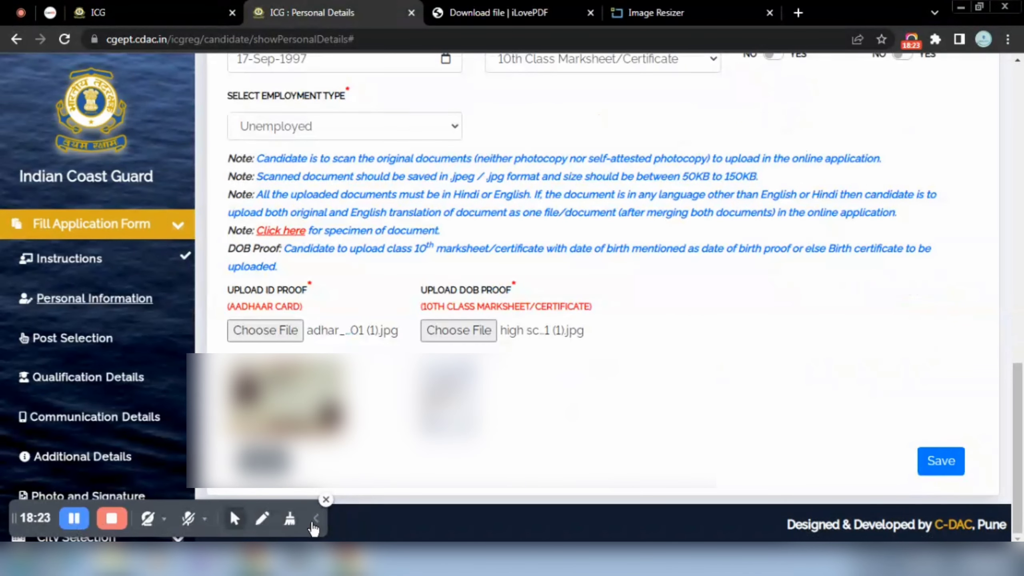
{"action": "left_click", "coordinate": [315, 520]}
{"action": "left_click", "coordinate": [929, 463]}
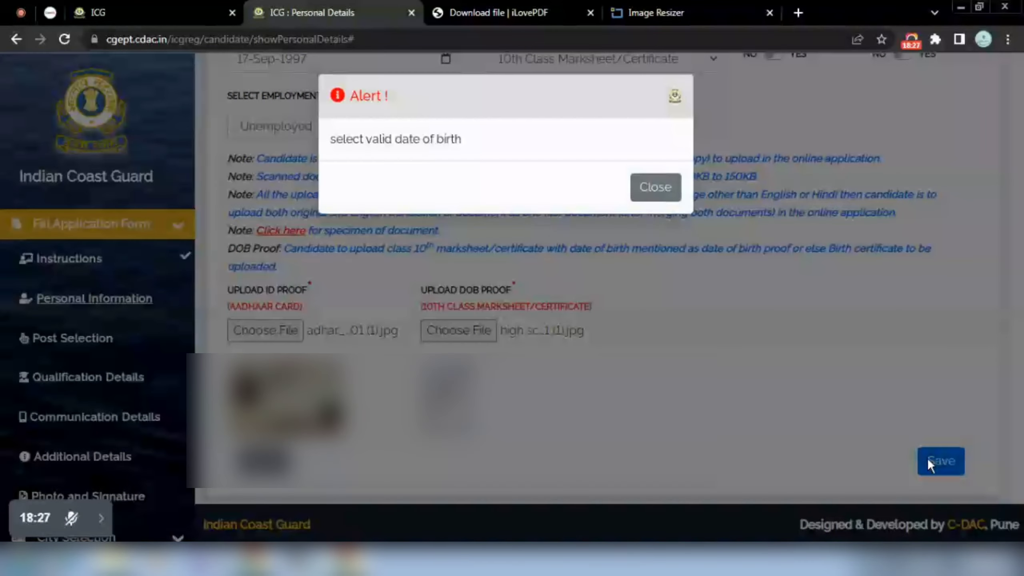
{"action": "left_click", "coordinate": [650, 187]}
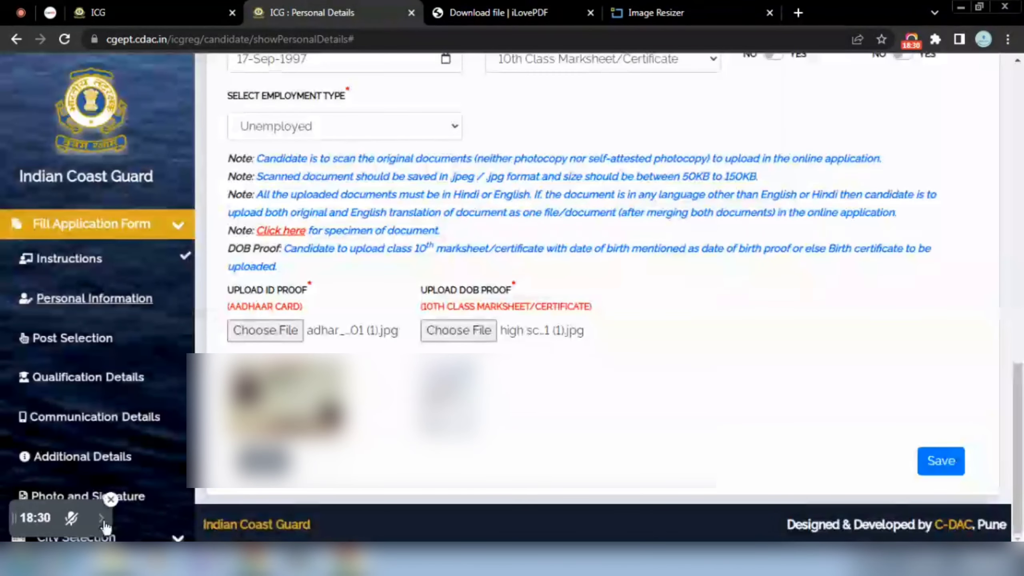
Save the personal details with the corrected date of birth and proceed to the post selection.
{"action": "mouse_move", "coordinate": [78, 518]}
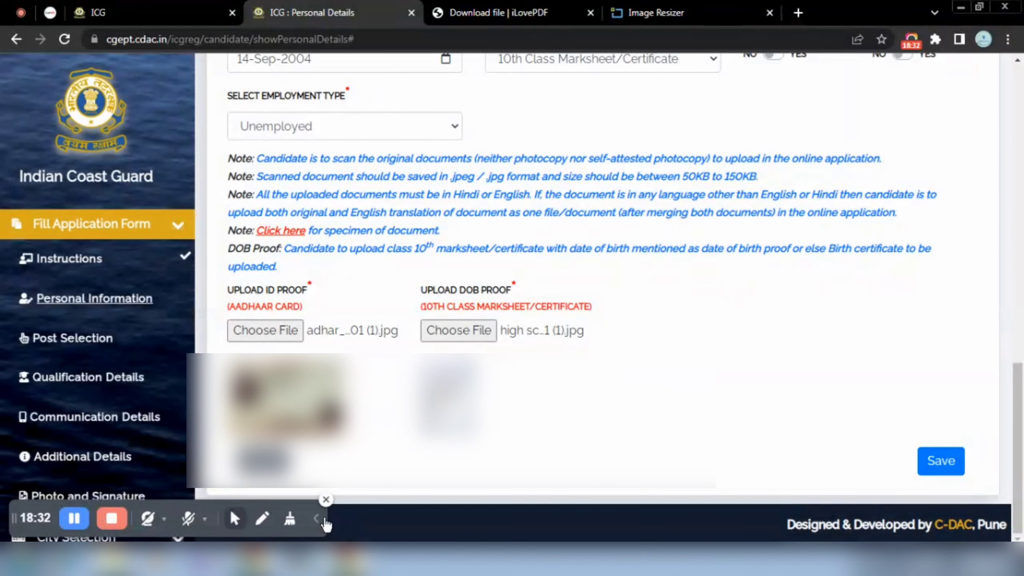
{"action": "left_click", "coordinate": [962, 466]}
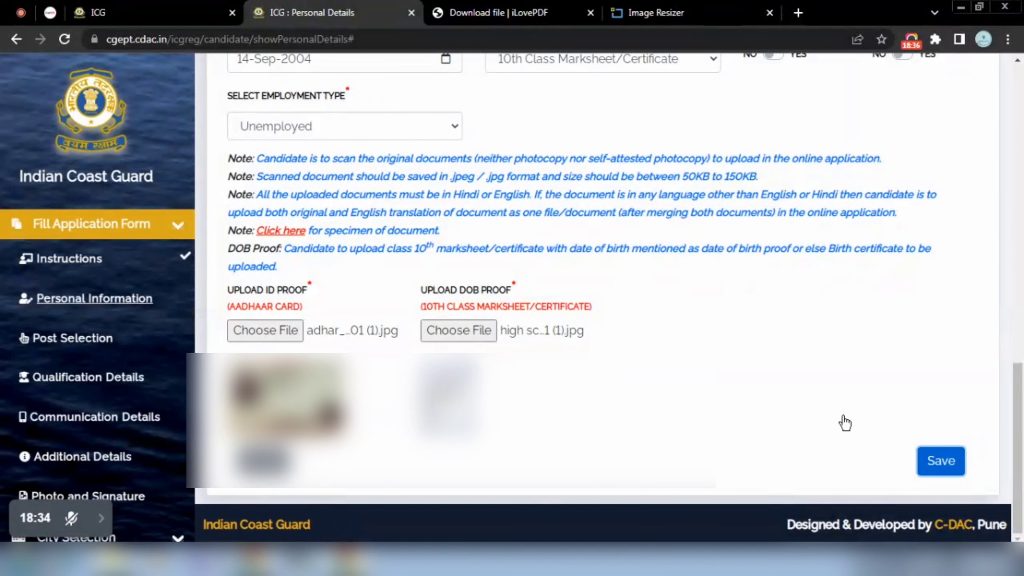
{"action": "left_click", "coordinate": [933, 464]}
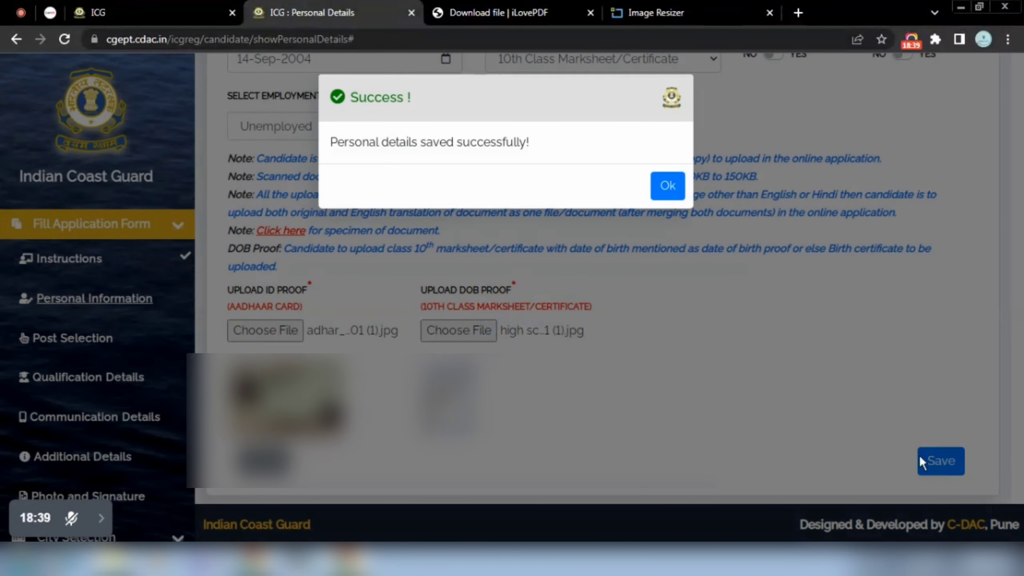
{"action": "left_click", "coordinate": [665, 185]}
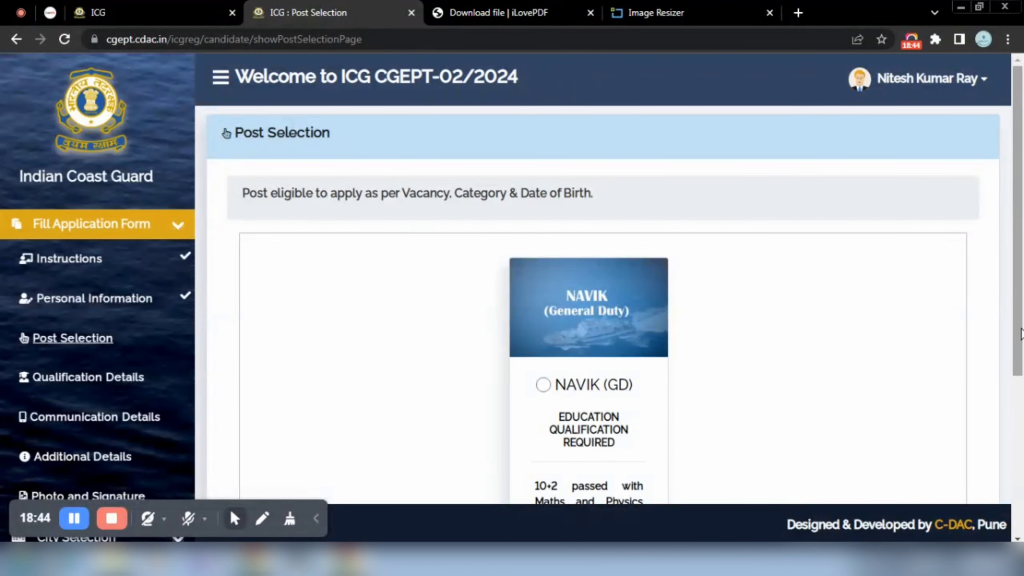
Select the NAVIK (GD) post, save the post selection and proceed to the qualification details.
{"action": "left_click_drag", "start_coordinate": [1017, 308], "coordinate": [1022, 402]}
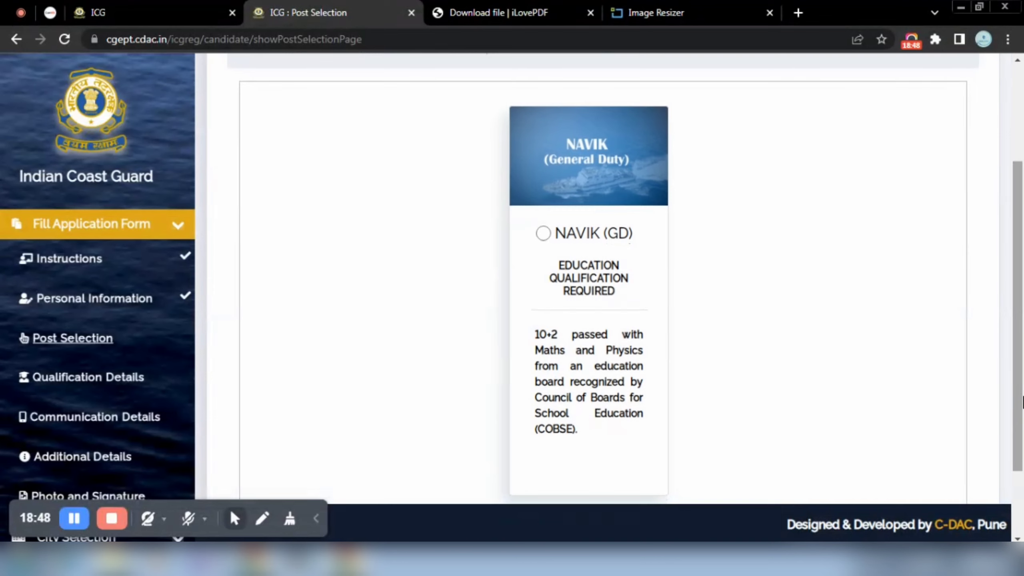
{"action": "left_click", "coordinate": [316, 520]}
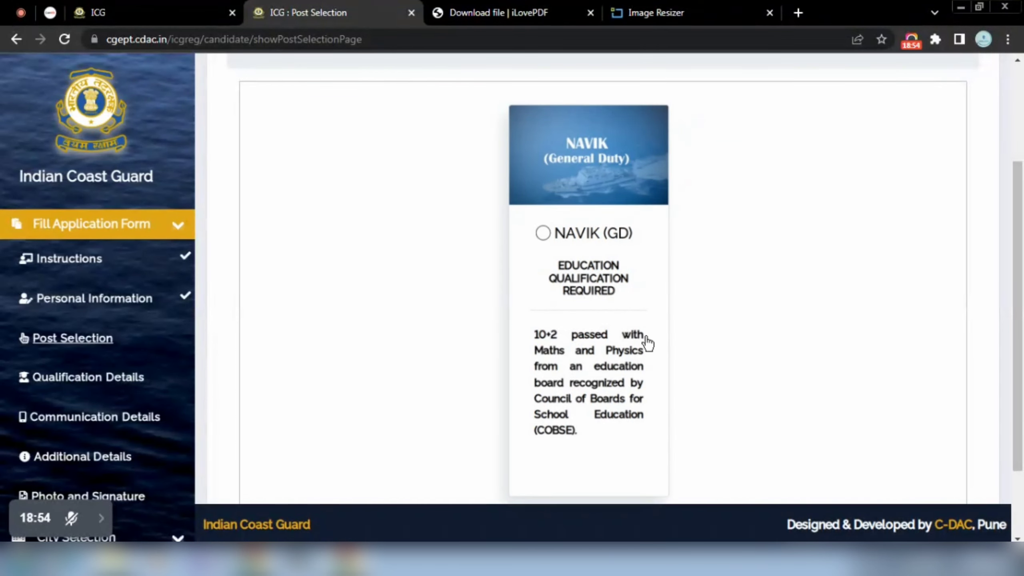
{"action": "left_click", "coordinate": [540, 230]}
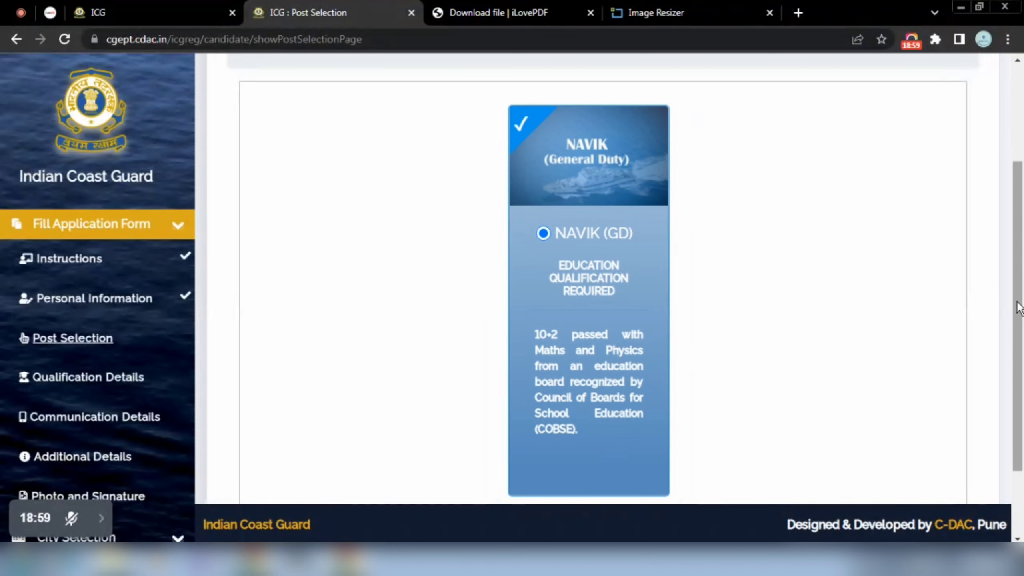
{"action": "left_click_drag", "start_coordinate": [1019, 297], "coordinate": [1022, 421]}
{"action": "left_click", "coordinate": [946, 479]}
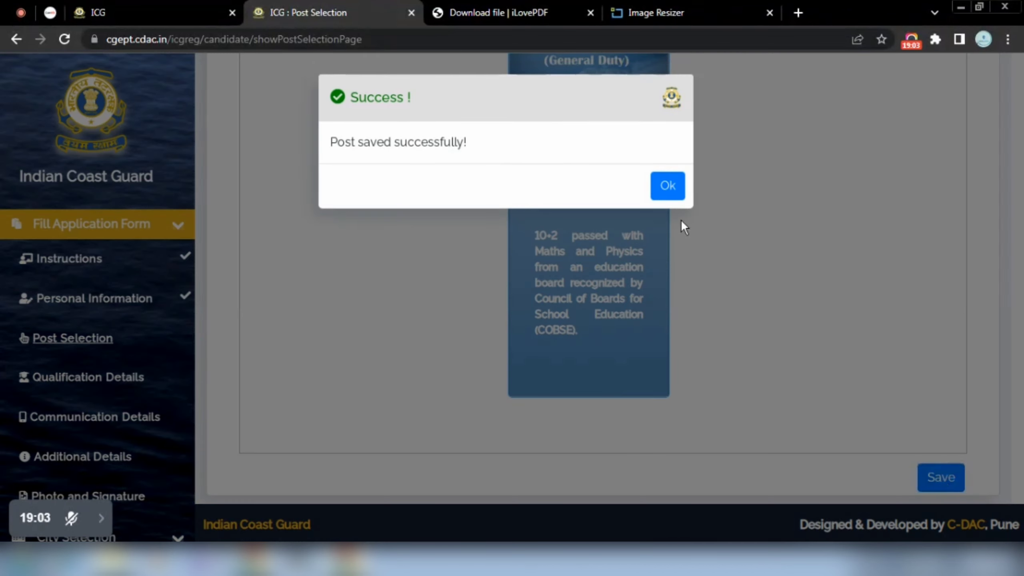
{"action": "left_click", "coordinate": [668, 196]}
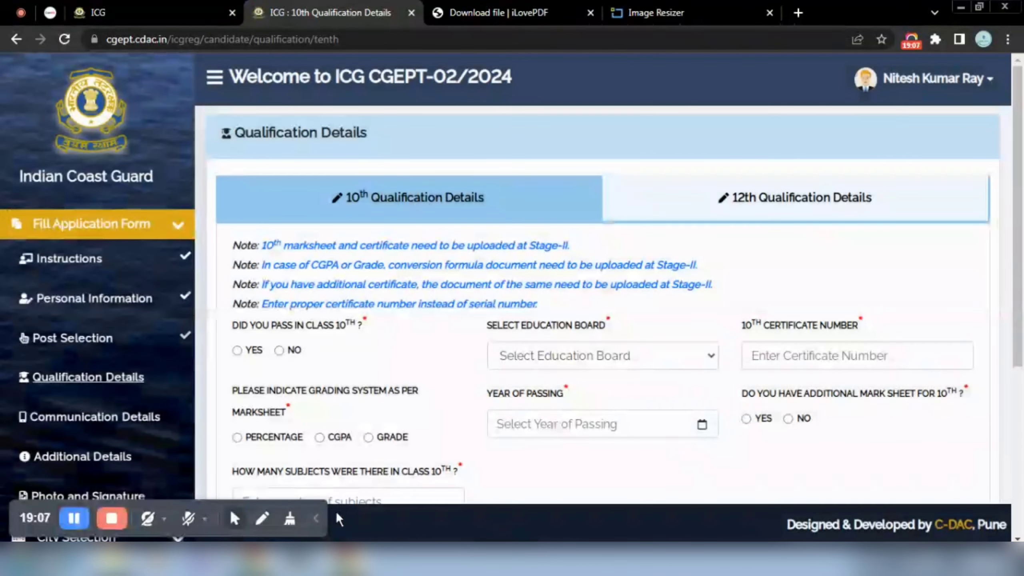
Answer Yes to passing class 10th and choose U.P. Board of High School & Intermediate Education as the 10th education board.
{"action": "left_click", "coordinate": [315, 519]}
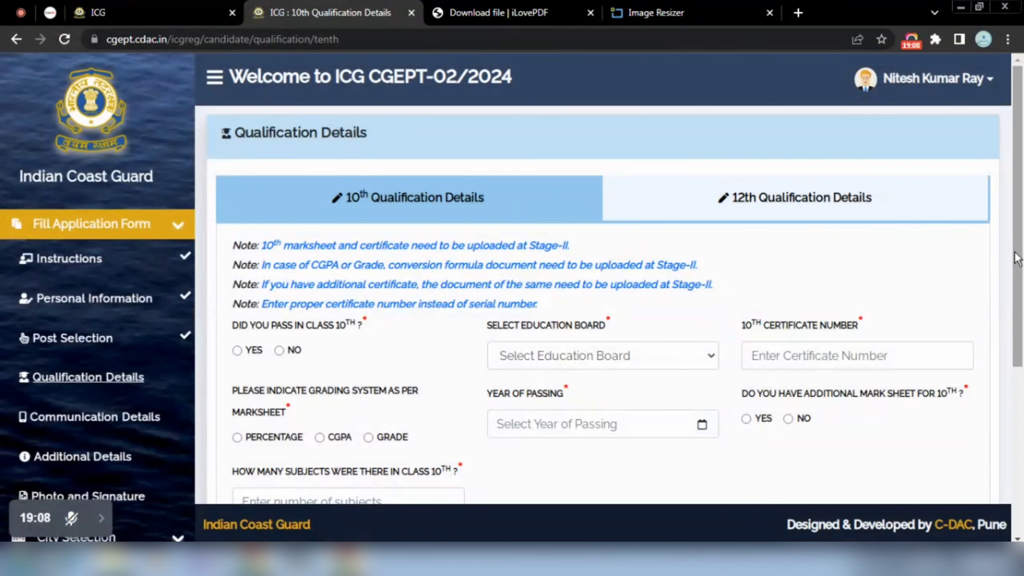
{"action": "left_click_drag", "start_coordinate": [1015, 252], "coordinate": [1019, 281]}
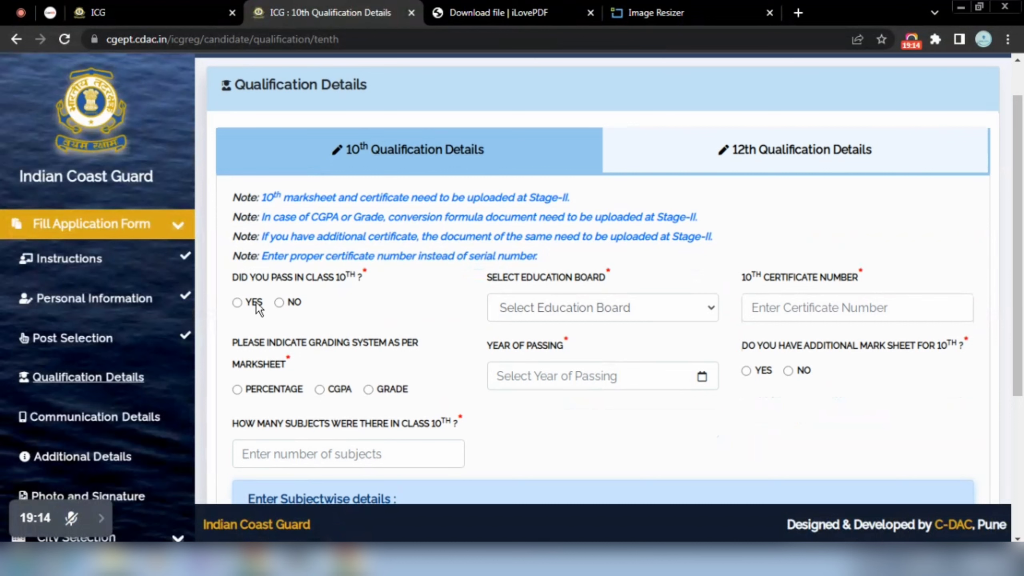
{"action": "left_click", "coordinate": [237, 302]}
{"action": "left_click", "coordinate": [561, 317]}
{"action": "scroll", "coordinate": [539, 256], "scroll_direction": "down", "scroll_amount": 1}
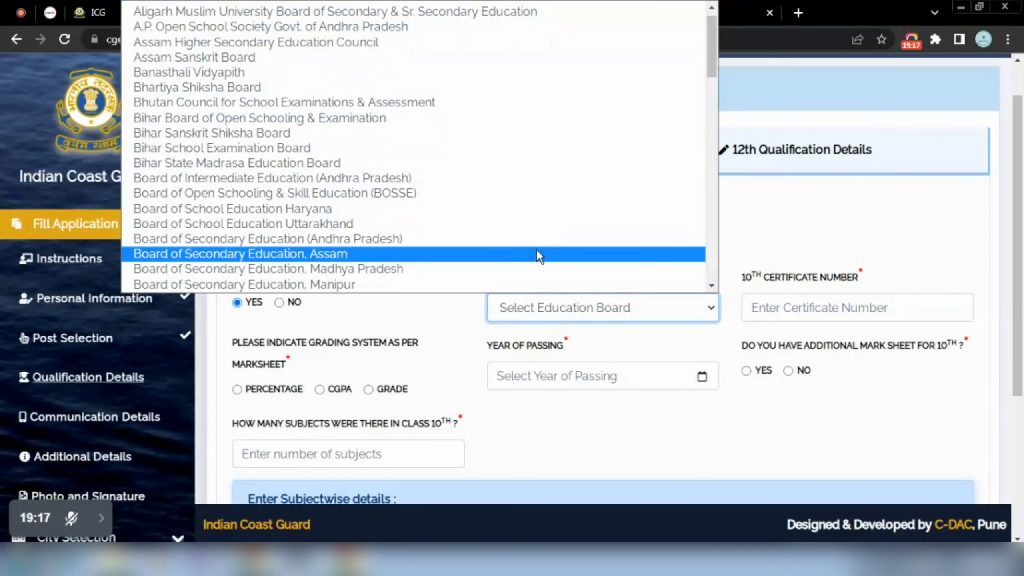
{"action": "type", "text": "ut"}
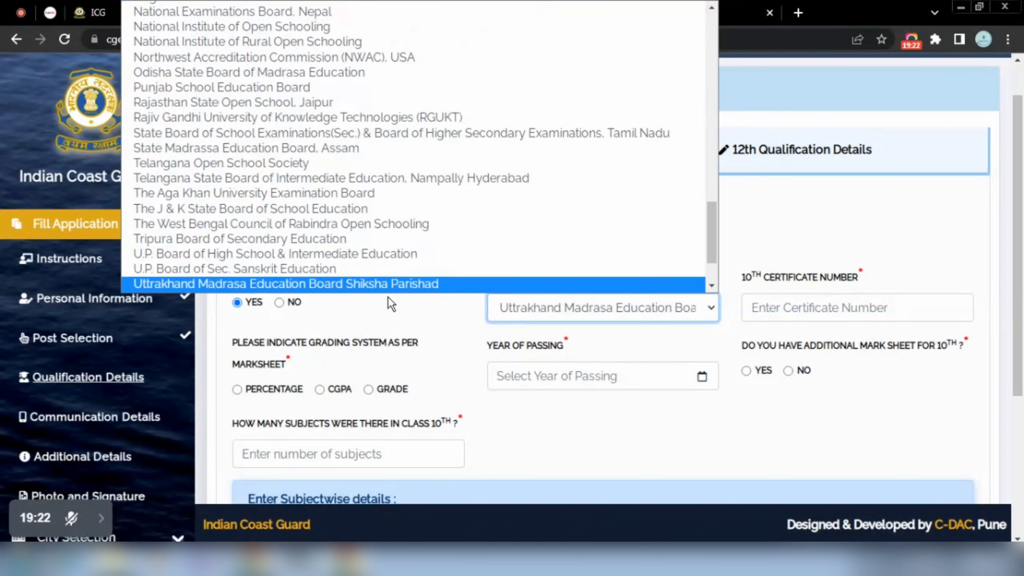
{"action": "left_click", "coordinate": [312, 255]}
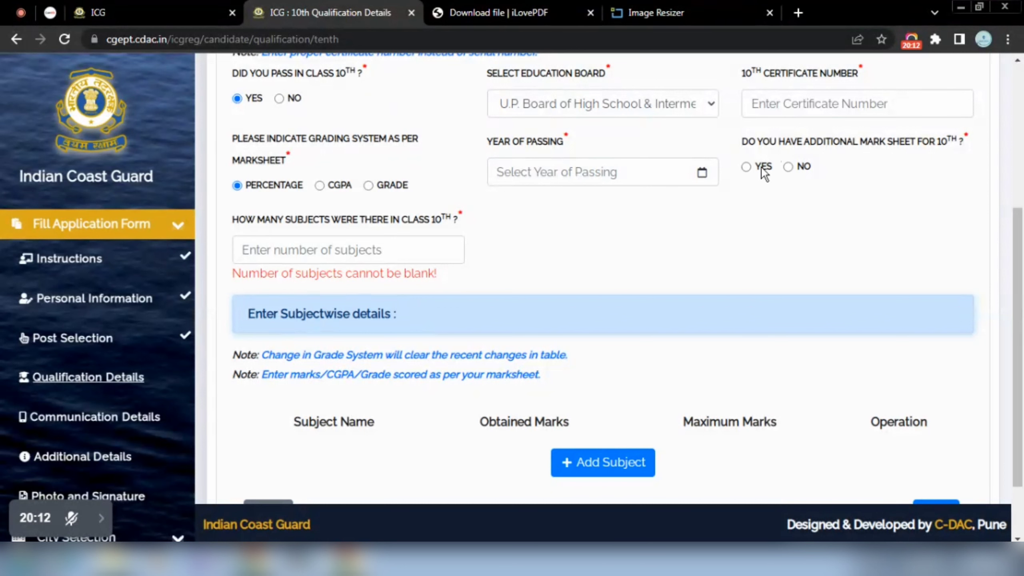
Answer Yes to having an additional mark sheet for class 10th.
{"action": "left_click", "coordinate": [747, 167]}
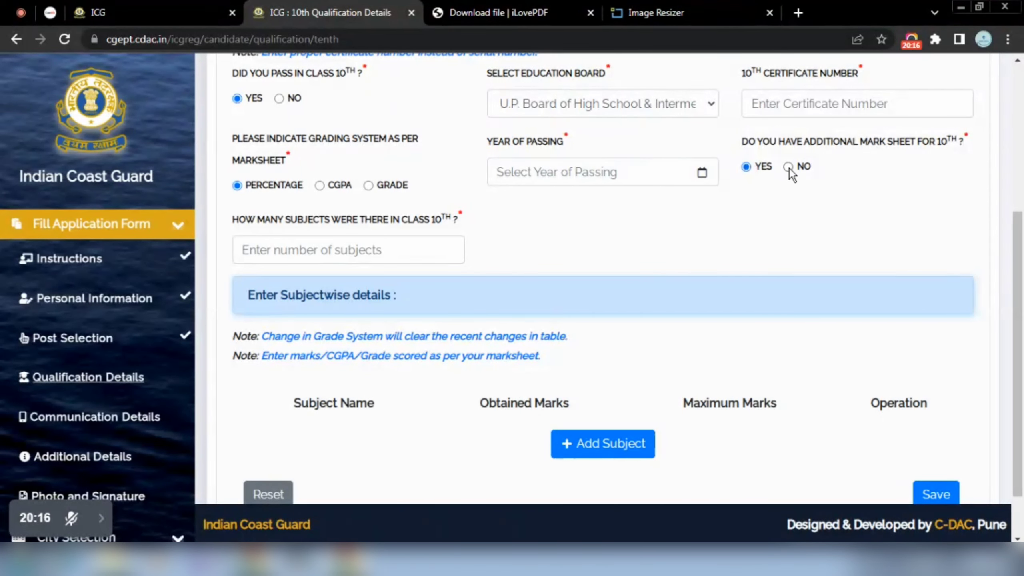
{"action": "left_click", "coordinate": [787, 167]}
{"action": "left_click", "coordinate": [745, 168]}
Set the number of class 10th subjects to 5.
{"action": "left_click", "coordinate": [325, 250]}
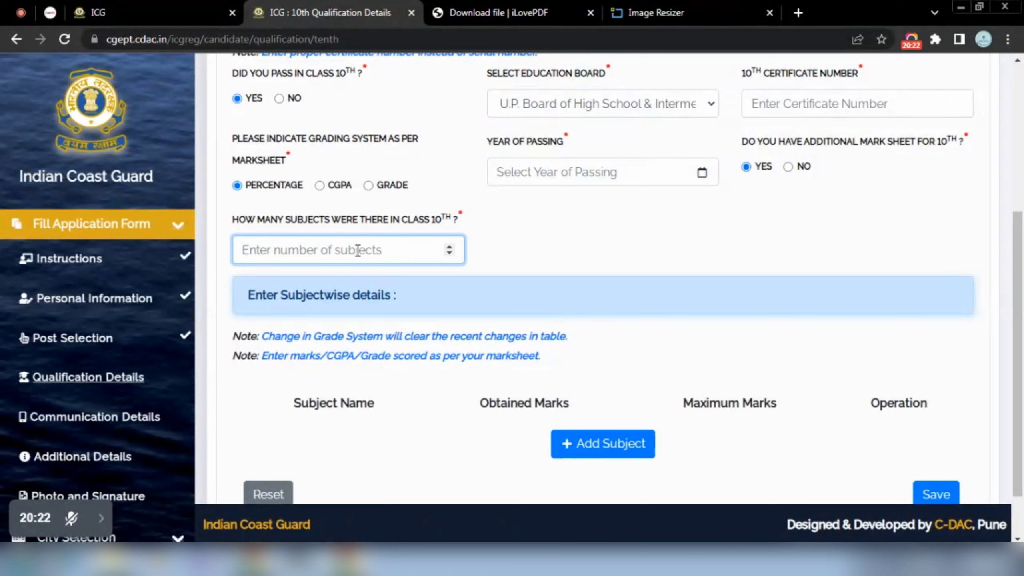
{"action": "type", "text": "6"}
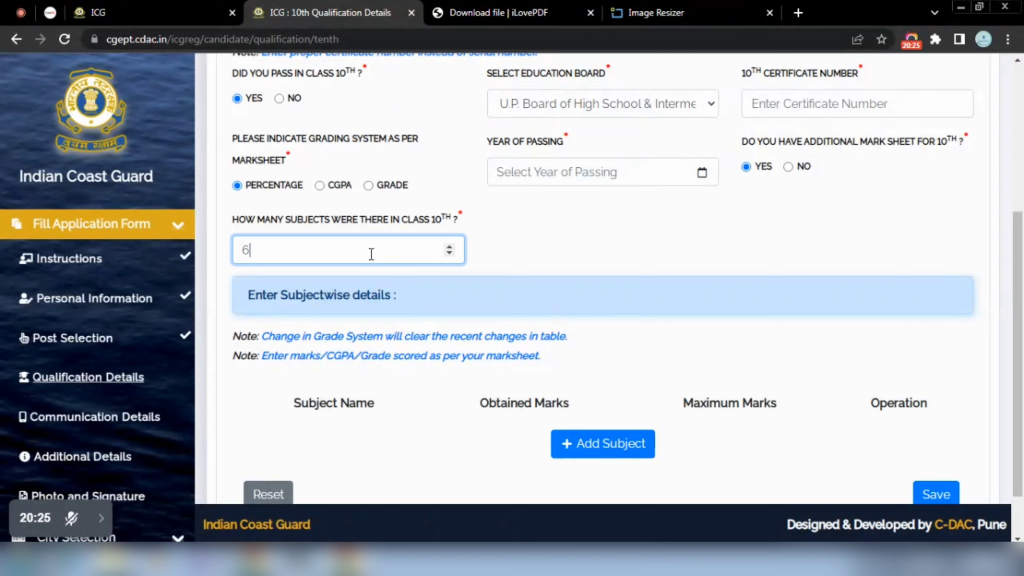
{"action": "key", "text": "BackSpace"}
{"action": "type", "text": "6"}
{"action": "key", "text": "BackSpace"}
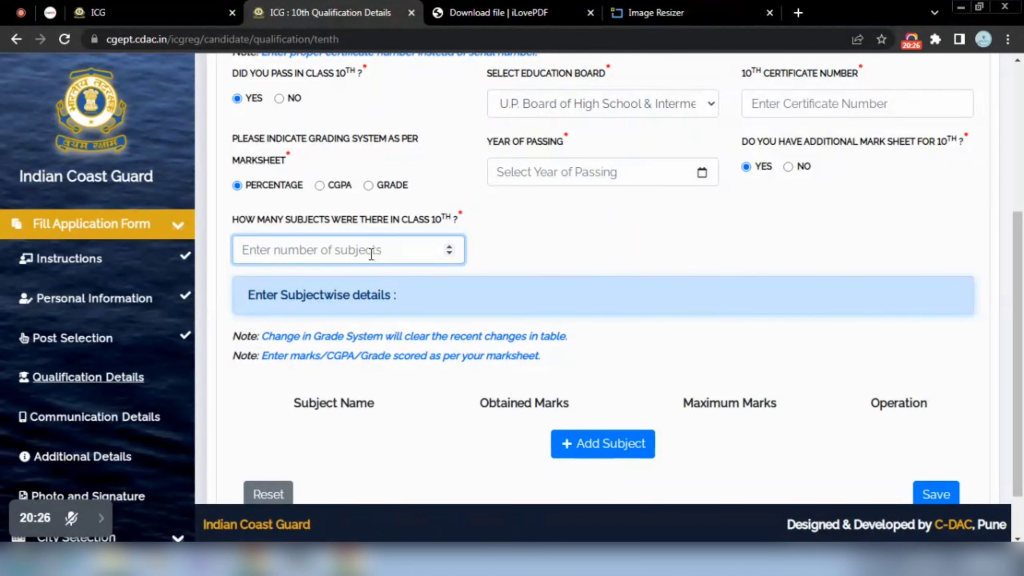
{"action": "type", "text": "6"}
{"action": "key", "text": "BackSpace"}
{"action": "left_click", "coordinate": [447, 252]}
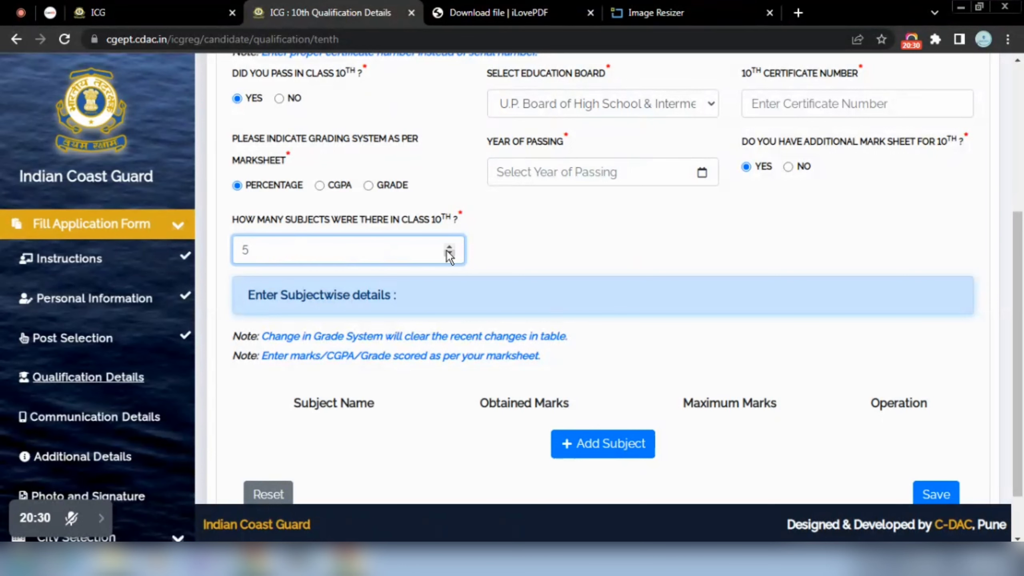
{"action": "key", "text": "BackSpace"}
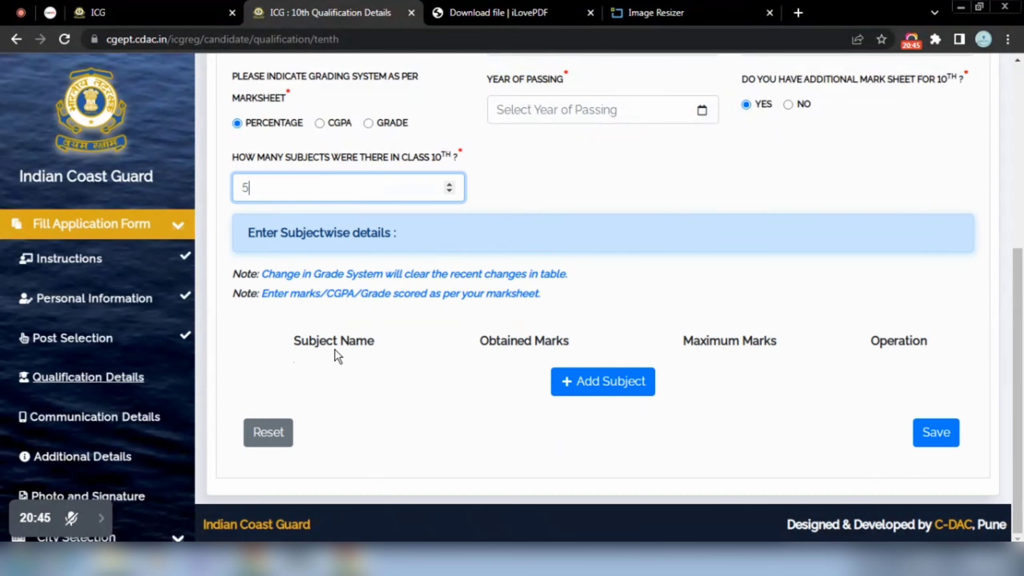
{"action": "left_click", "coordinate": [334, 349]}
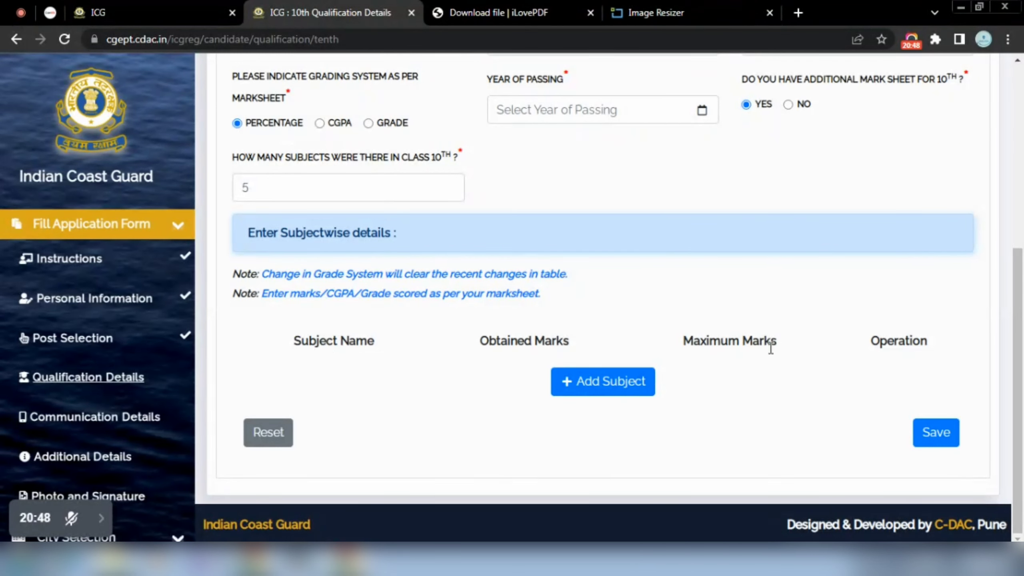
Add a row to the 10th subjectwise details and enter ENGLISH as its subject name.
{"action": "left_click", "coordinate": [583, 383]}
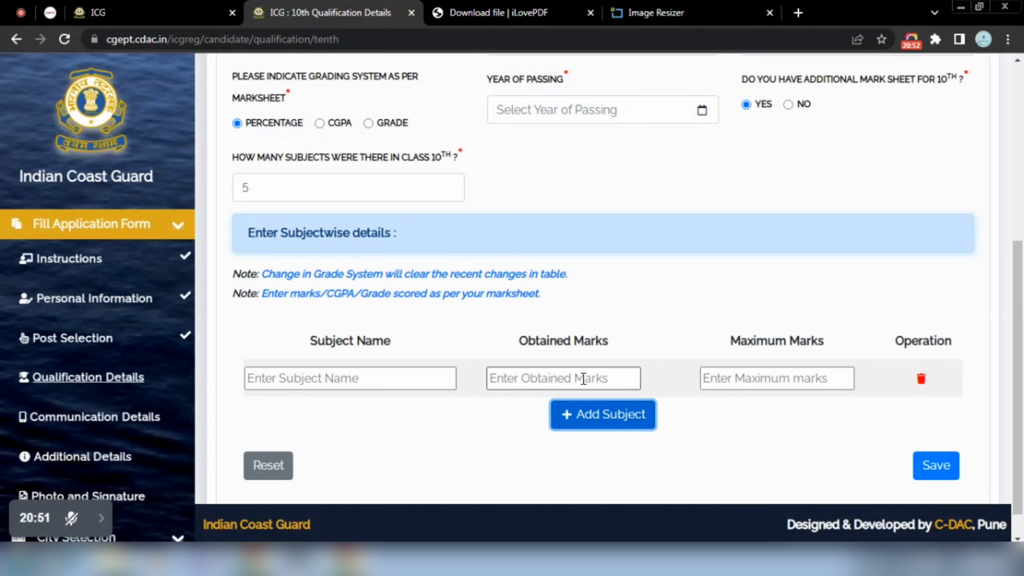
{"action": "left_click", "coordinate": [339, 381]}
{"action": "type", "text": "EN"}
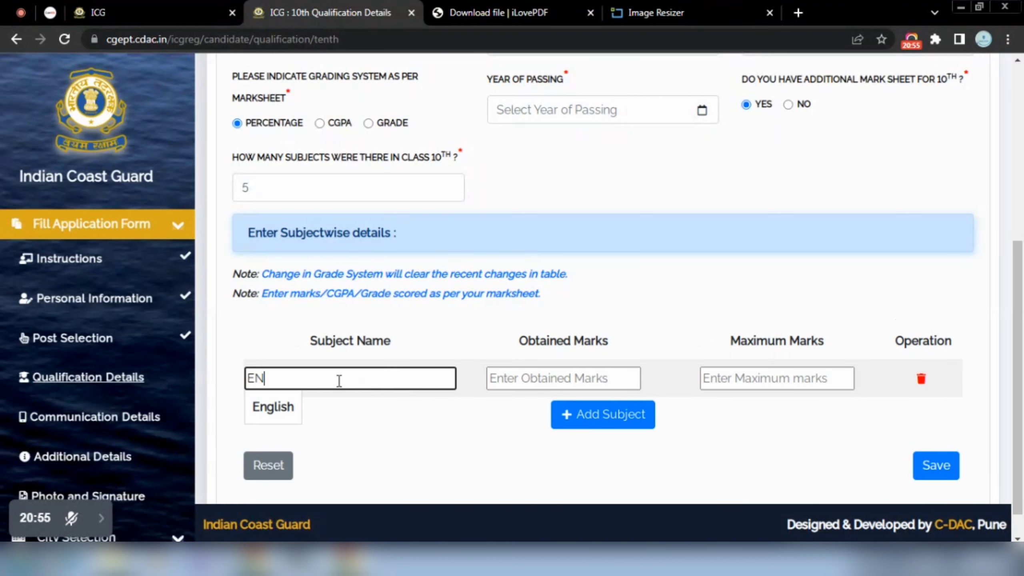
{"action": "type", "text": "GLISH"}
{"action": "left_click", "coordinate": [585, 377]}
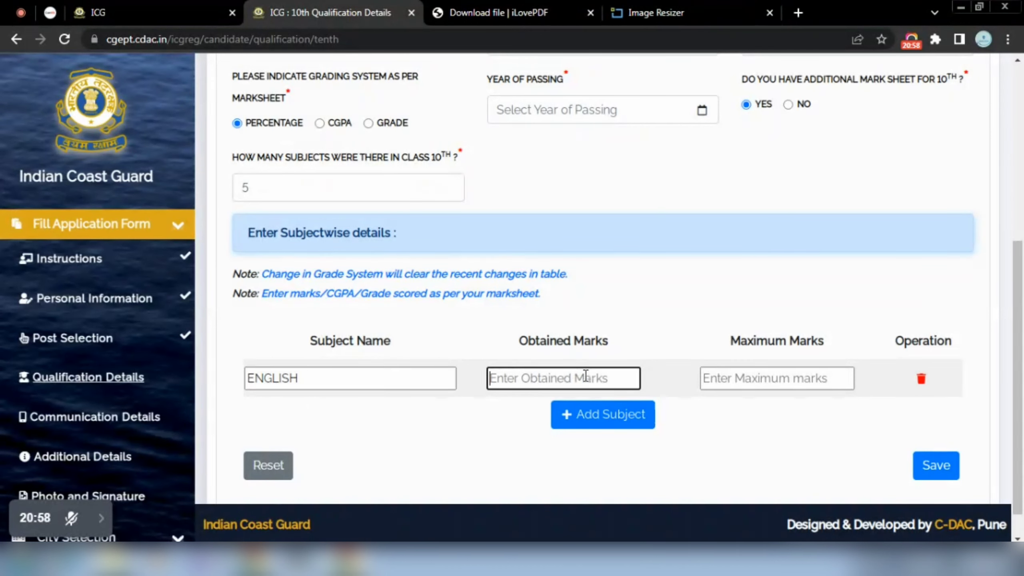
{"action": "left_click", "coordinate": [732, 381]}
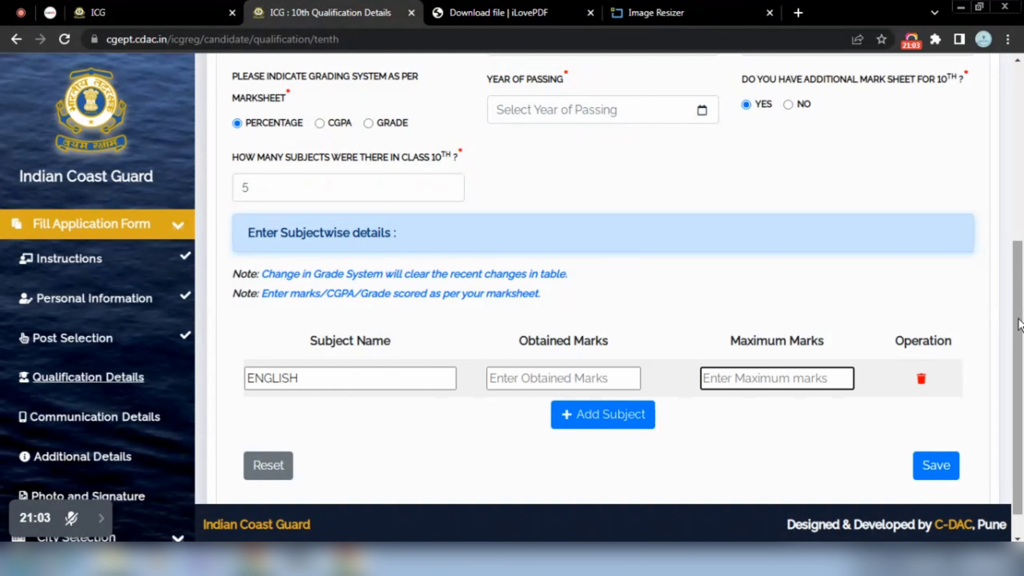
Add two more subject rows to the 10th details and set the second subject to Mathematics.
{"action": "scroll", "coordinate": [1018, 307], "scroll_direction": "up", "scroll_amount": 1}
{"action": "left_click_drag", "start_coordinate": [1019, 311], "coordinate": [1020, 272]}
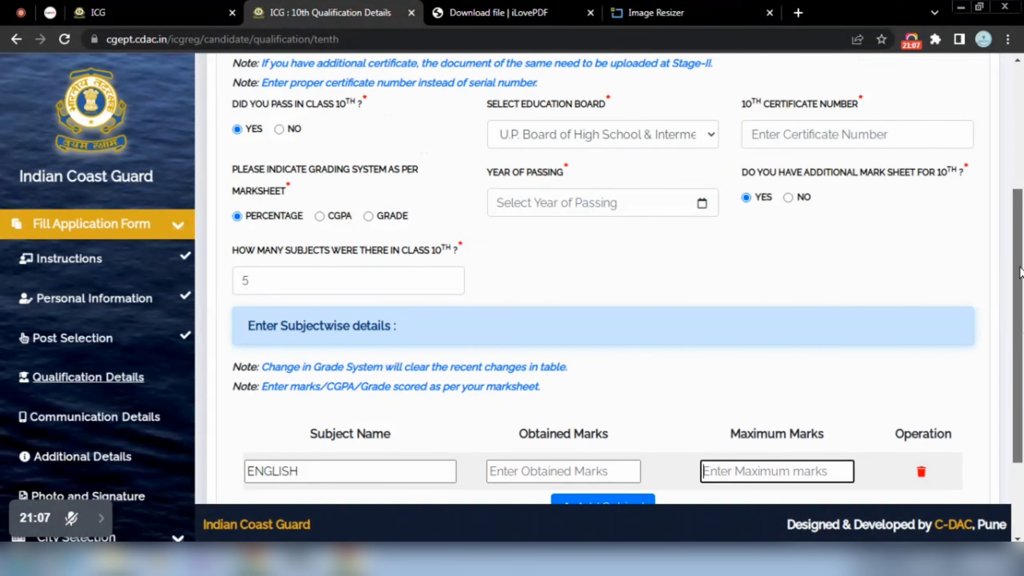
{"action": "scroll", "coordinate": [1020, 273], "scroll_direction": "down", "scroll_amount": 3}
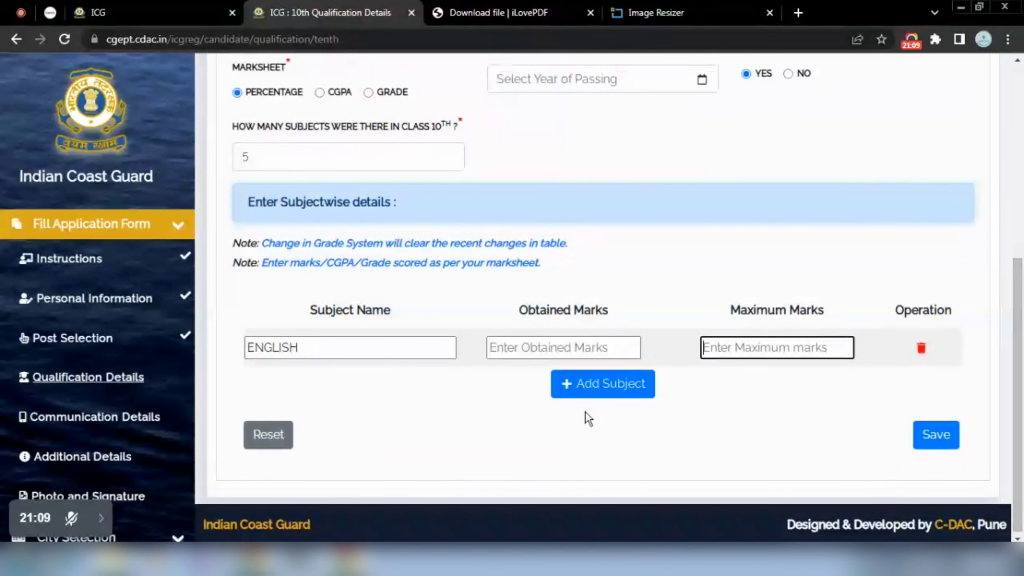
{"action": "left_click", "coordinate": [588, 389]}
{"action": "left_click", "coordinate": [342, 385]}
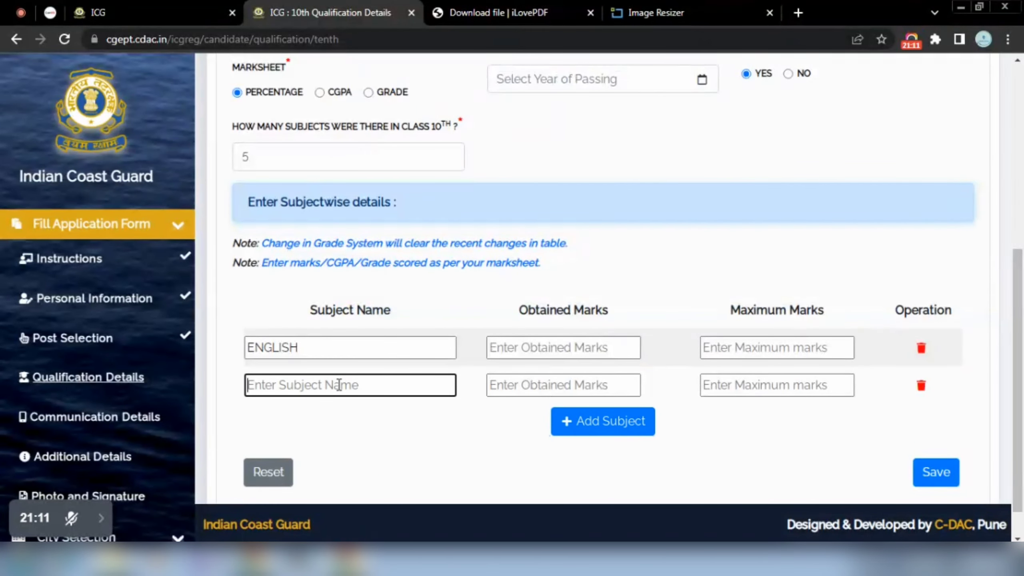
{"action": "type", "text": "NM"}
{"action": "key", "text": "BackSpace"}
{"action": "key", "text": "BackSpace"}
{"action": "type", "text": "M"}
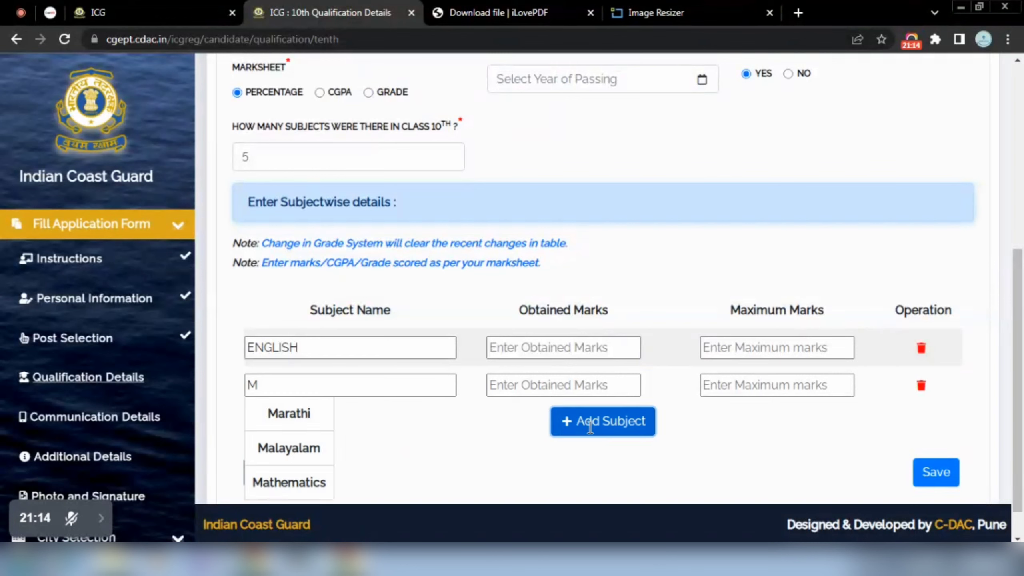
{"action": "left_click", "coordinate": [590, 424]}
{"action": "left_click", "coordinate": [336, 379]}
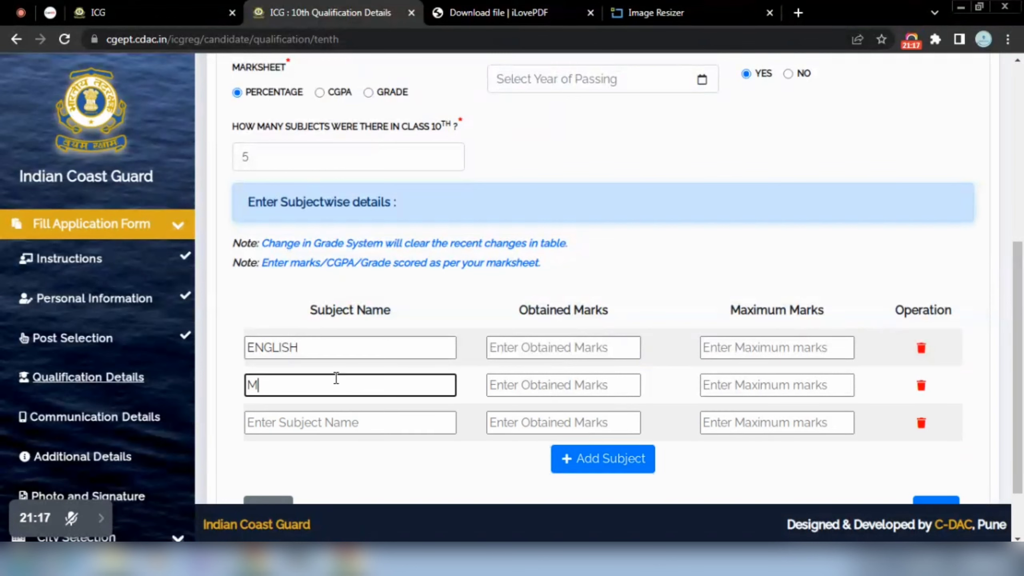
{"action": "type", "text": "ATHE"}
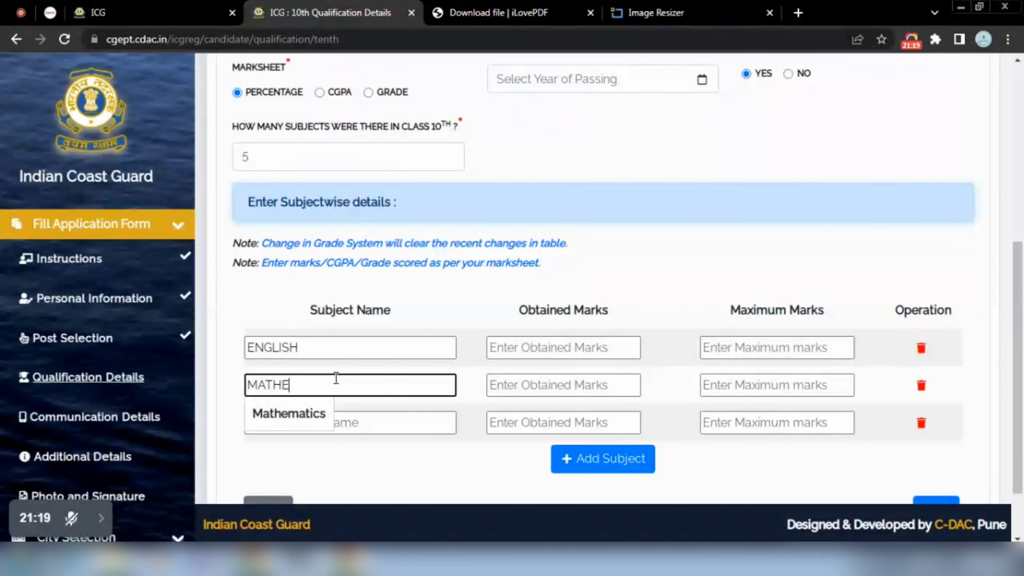
{"action": "left_click", "coordinate": [312, 414]}
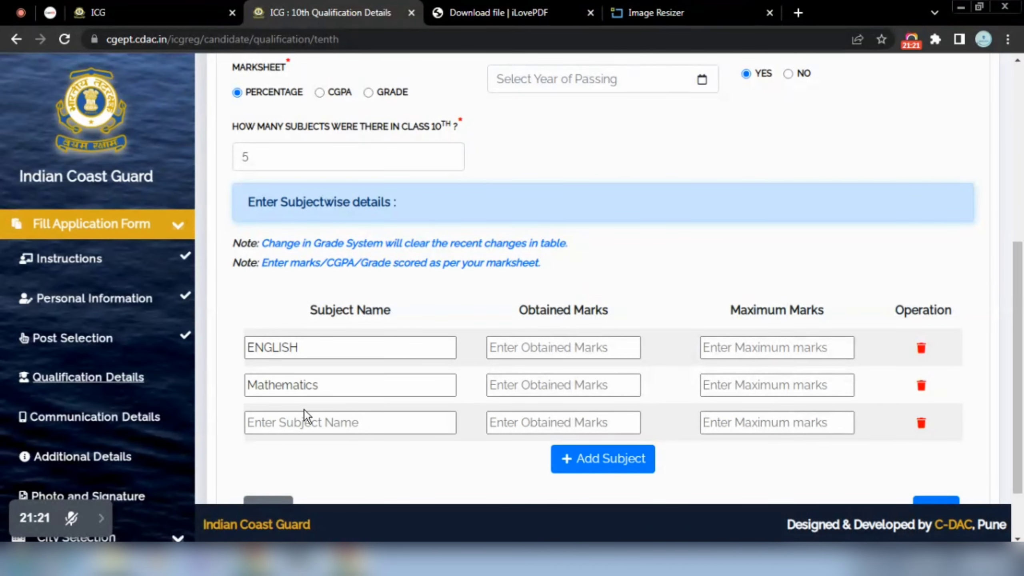
Set the third 10th subject to Hindi and add Social Sciences as the fourth subject.
{"action": "left_click", "coordinate": [299, 421]}
{"action": "type", "text": "H"}
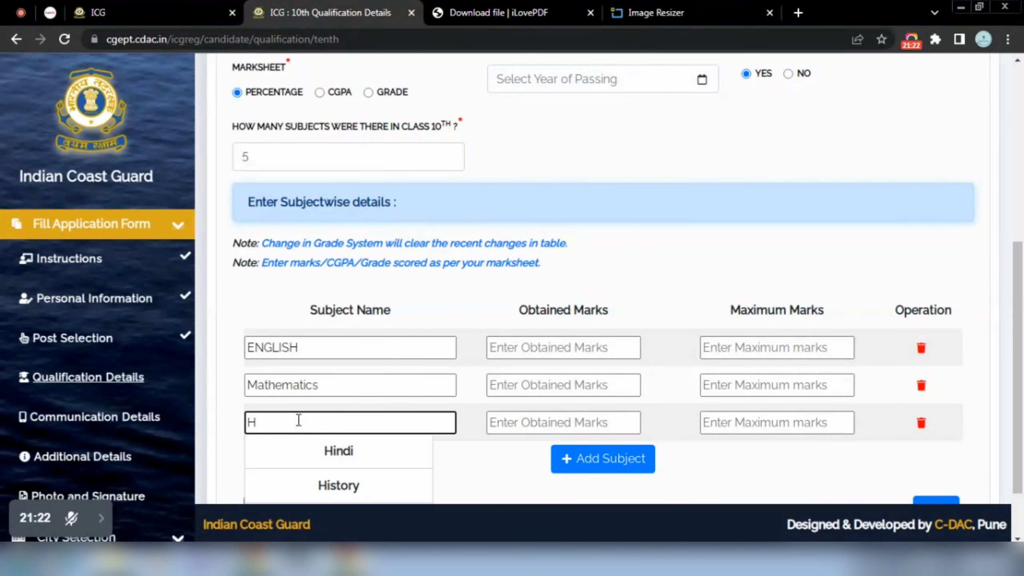
{"action": "left_click", "coordinate": [358, 464]}
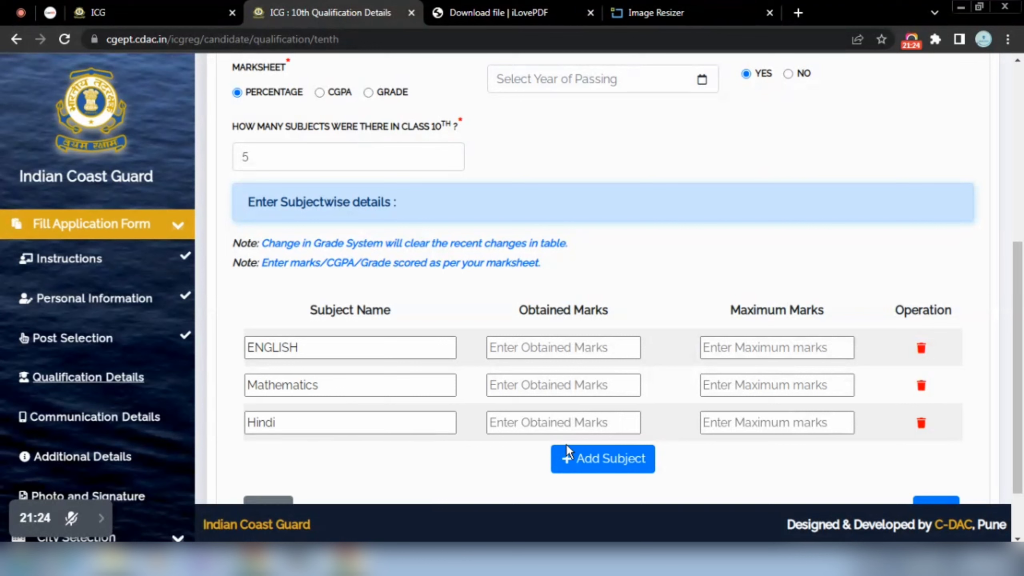
{"action": "left_click", "coordinate": [591, 461]}
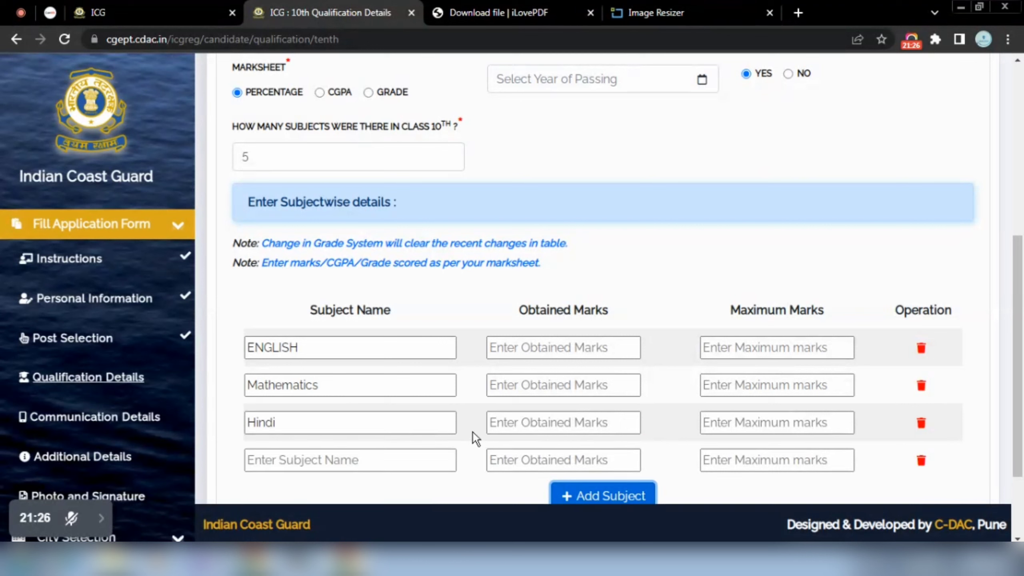
{"action": "left_click", "coordinate": [407, 461]}
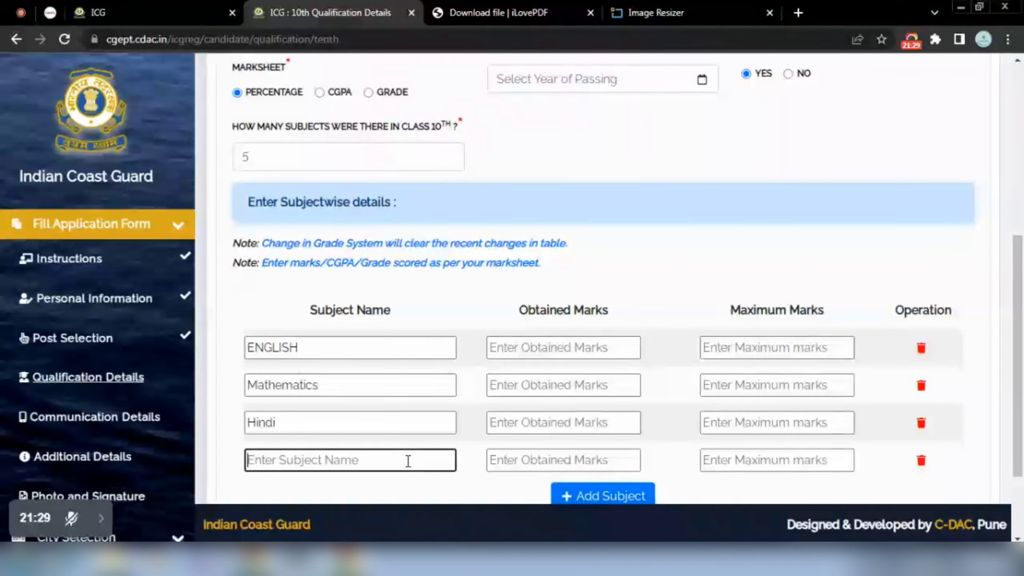
{"action": "type", "text": "SO"}
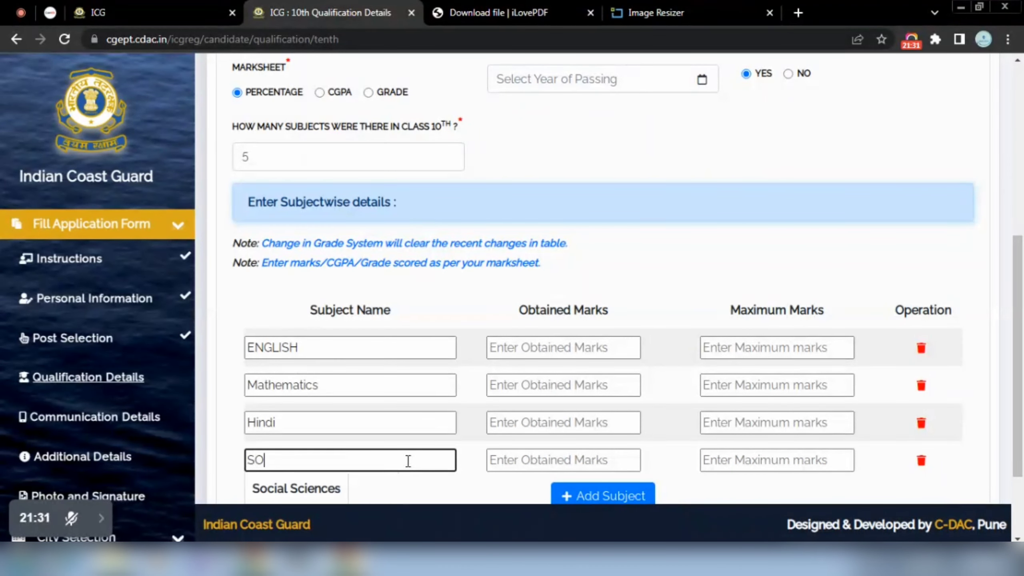
{"action": "left_click", "coordinate": [292, 489]}
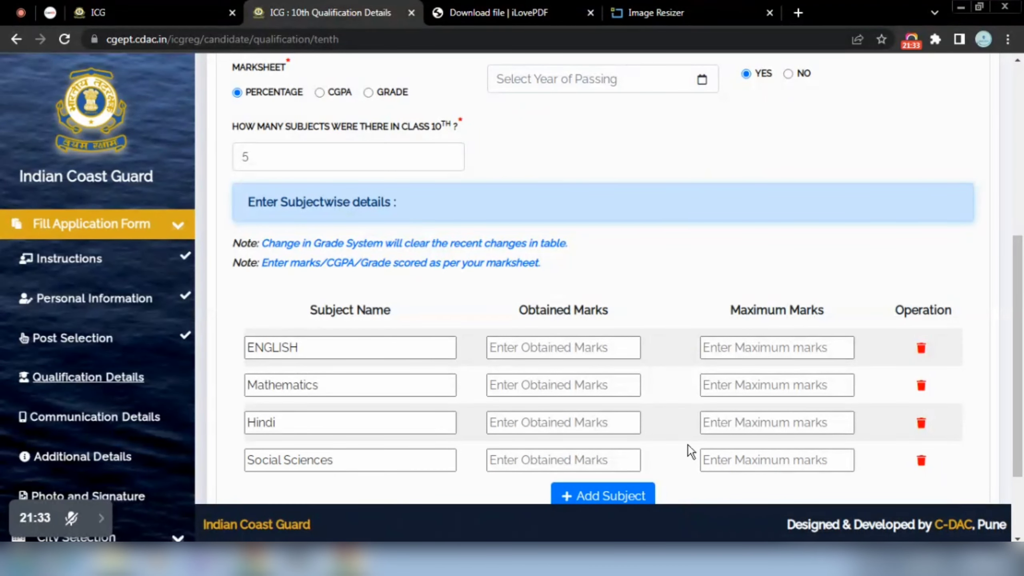
Leave the 10th qualification details and open the 12th qualification details.
{"action": "scroll", "coordinate": [1000, 404], "scroll_direction": "down", "scroll_amount": 3}
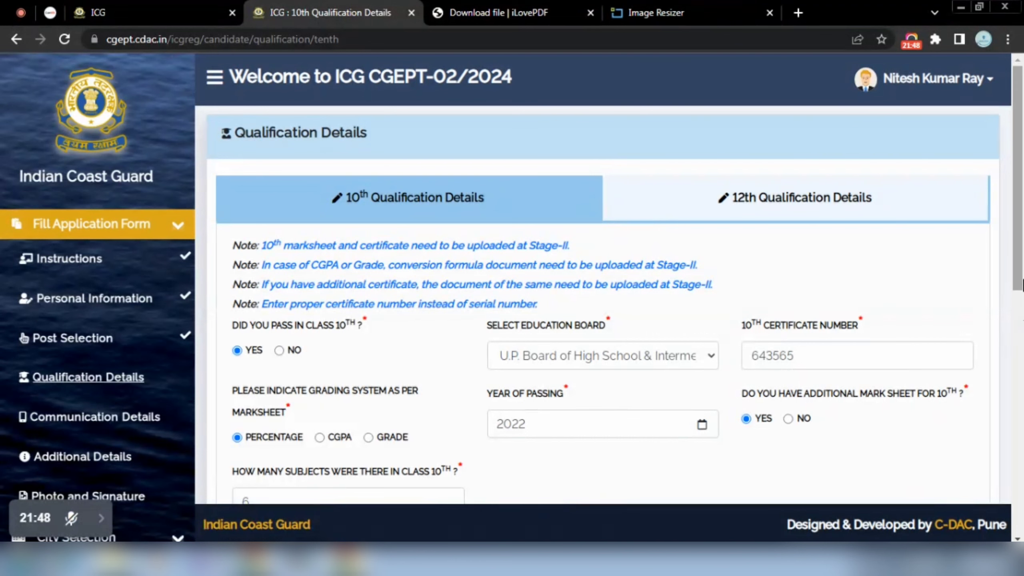
{"action": "left_click_drag", "start_coordinate": [1022, 284], "coordinate": [1017, 226]}
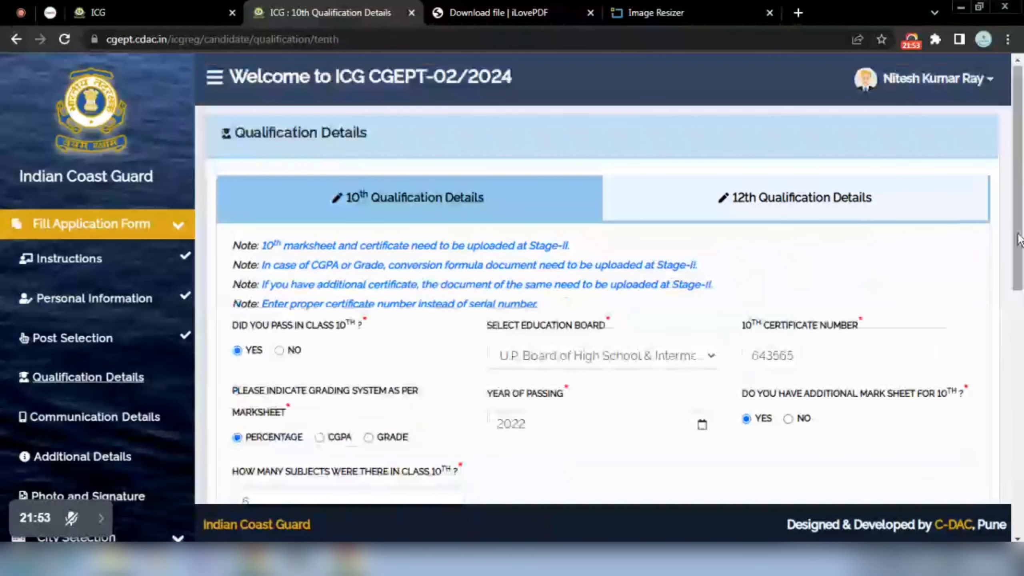
{"action": "left_click", "coordinate": [861, 212]}
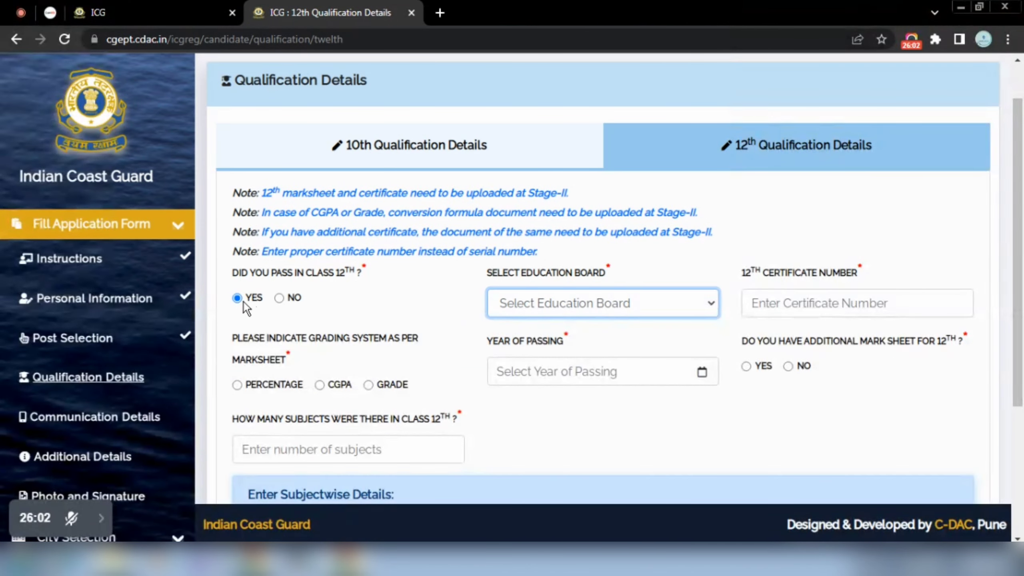
Select U.P. Board of High School & Intermediate Education as the 12th education board.
{"action": "left_click", "coordinate": [573, 303]}
{"action": "key", "text": "u"}
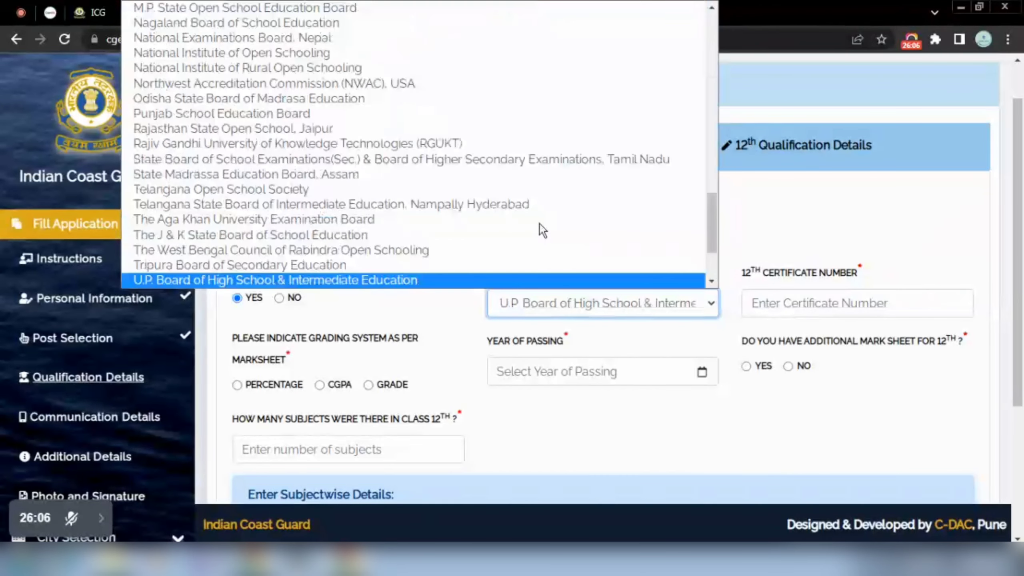
{"action": "key", "text": "Return"}
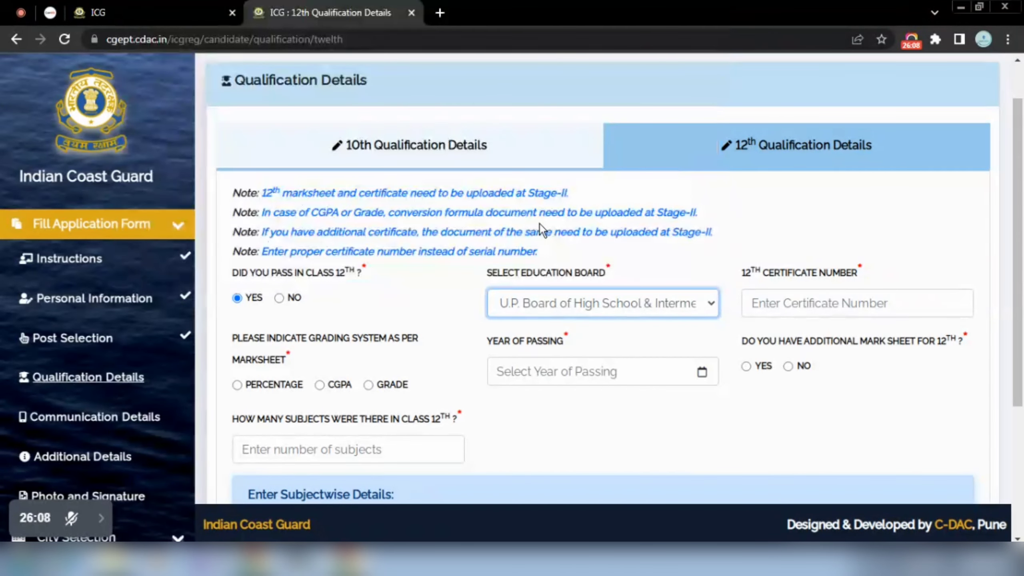
{"action": "left_click", "coordinate": [584, 295]}
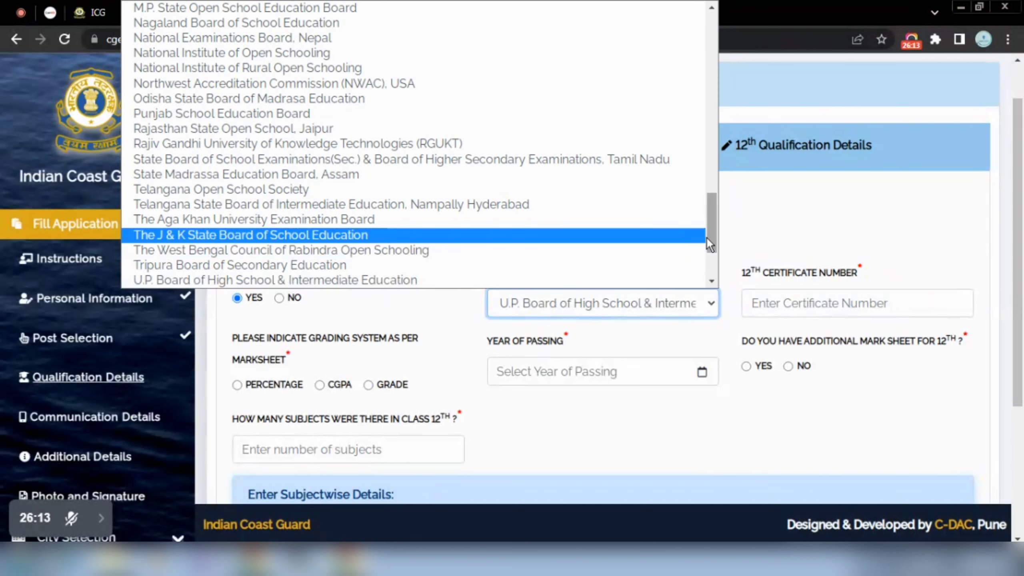
{"action": "left_click_drag", "start_coordinate": [706, 236], "coordinate": [714, 88]}
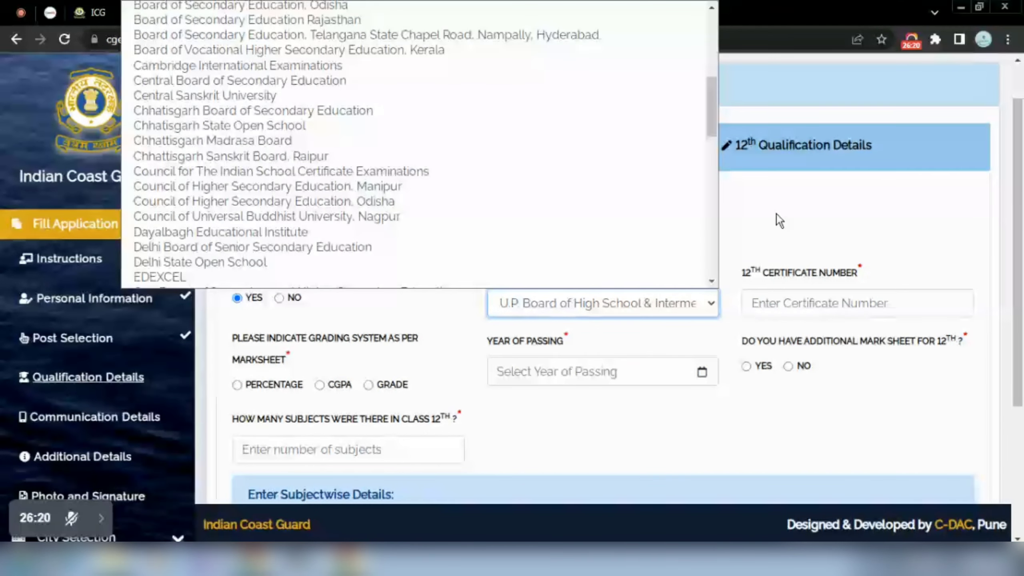
{"action": "left_click", "coordinate": [775, 213]}
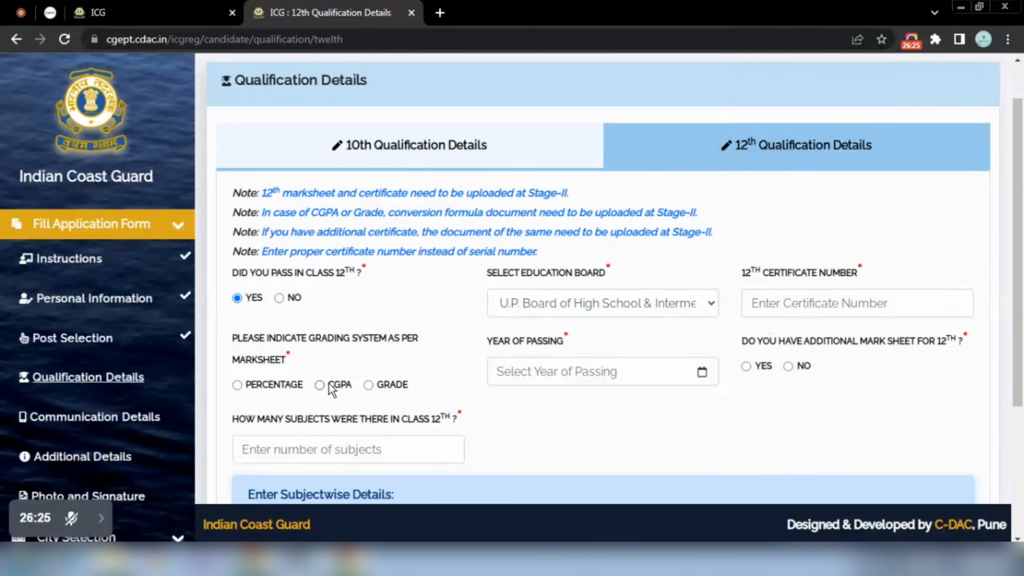
Set the 12th grading system to Percentage and the number of class 12th subjects to 6.
{"action": "left_click", "coordinate": [238, 384]}
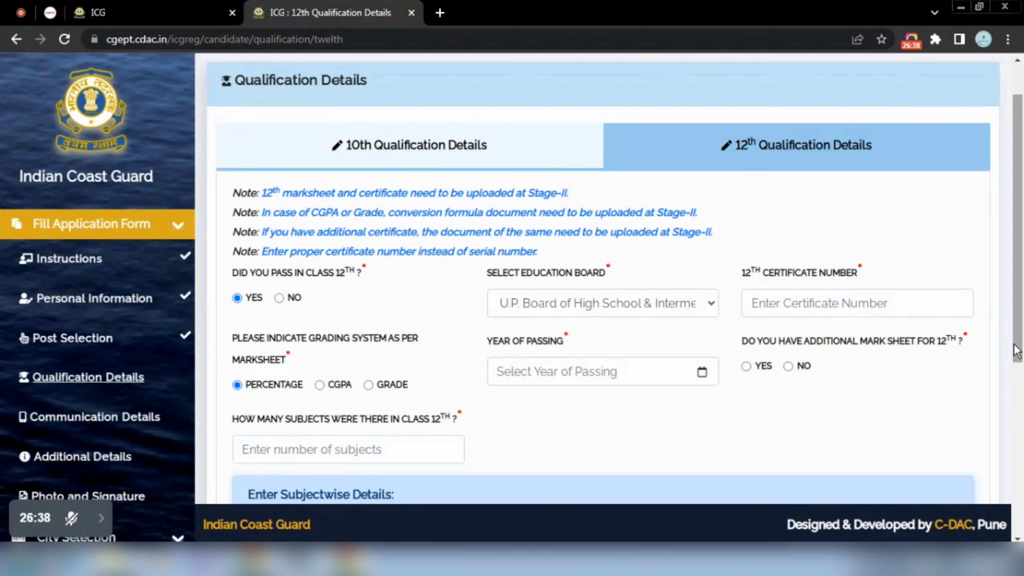
{"action": "left_click_drag", "start_coordinate": [1016, 351], "coordinate": [1014, 458]}
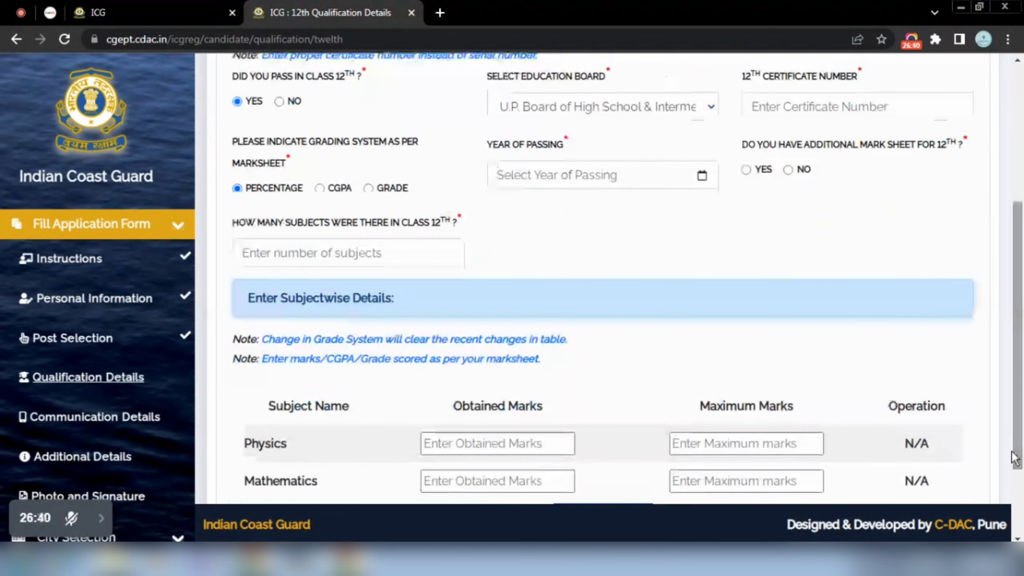
{"action": "left_click", "coordinate": [364, 251]}
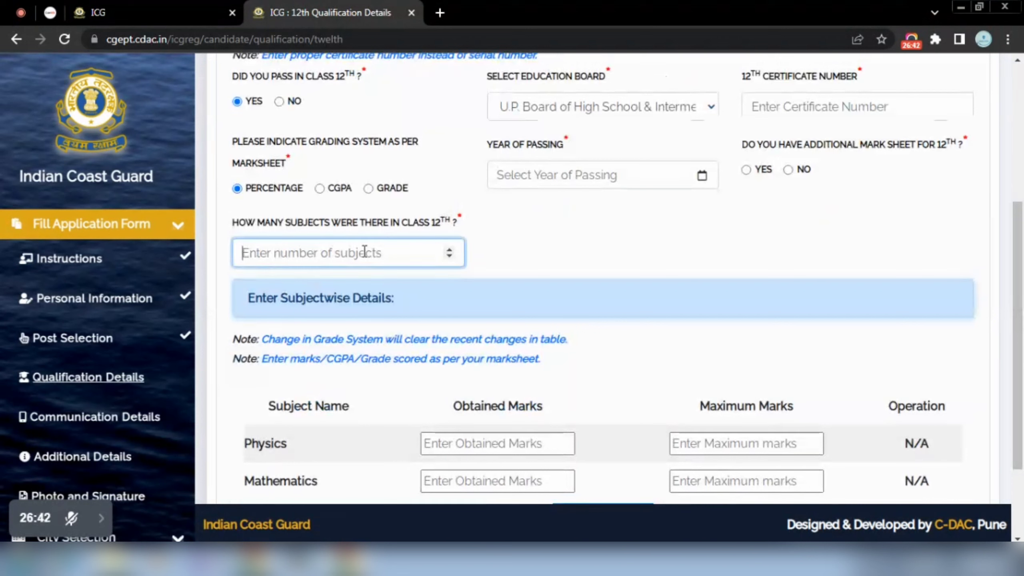
{"action": "type", "text": "5"}
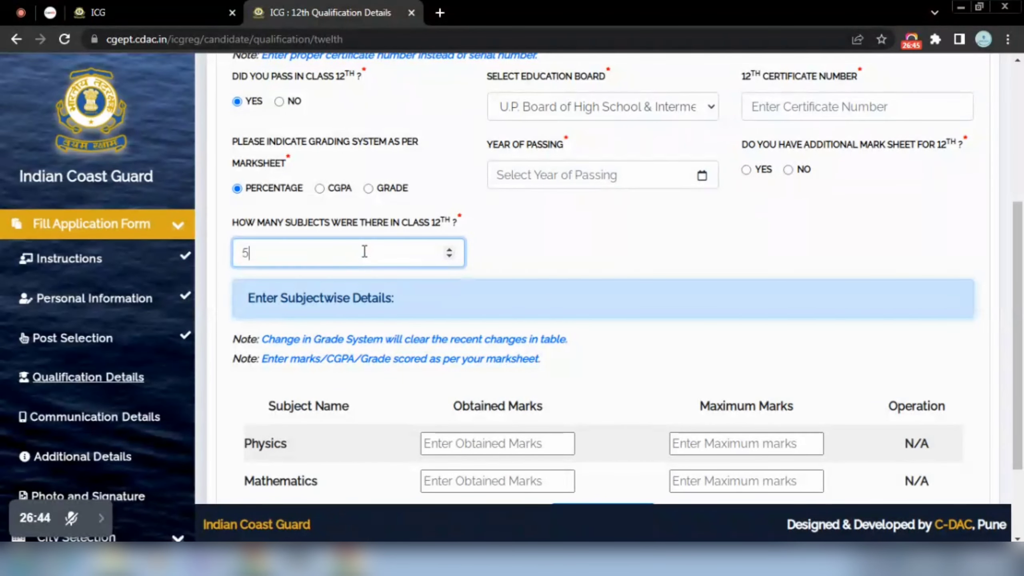
{"action": "key", "text": "BackSpace"}
{"action": "type", "text": "6"}
Add a subject row to the 12th subjectwise details and choose Chemistry as its subject name.
{"action": "left_click_drag", "start_coordinate": [1023, 275], "coordinate": [1023, 339]}
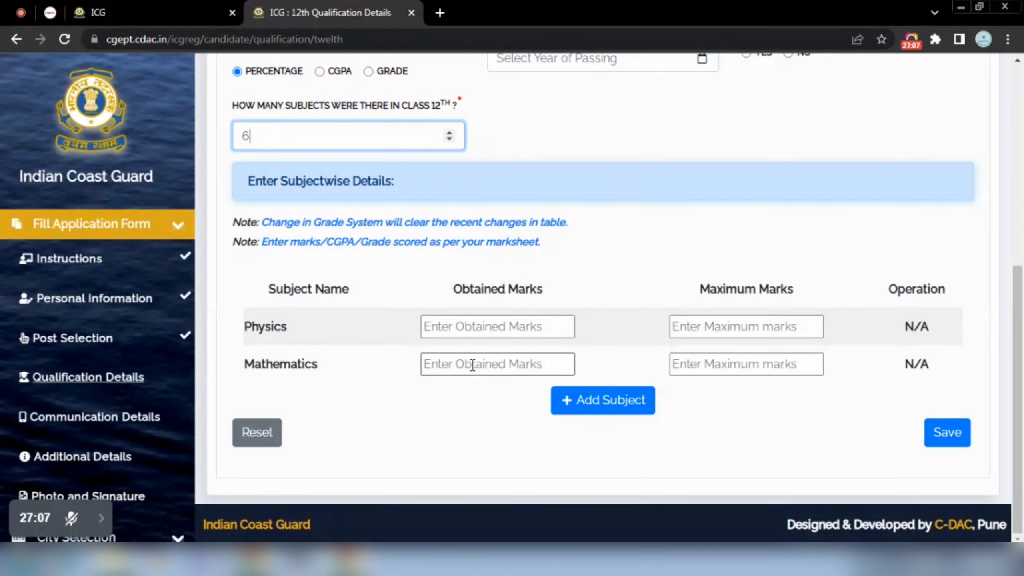
{"action": "left_click", "coordinate": [619, 401]}
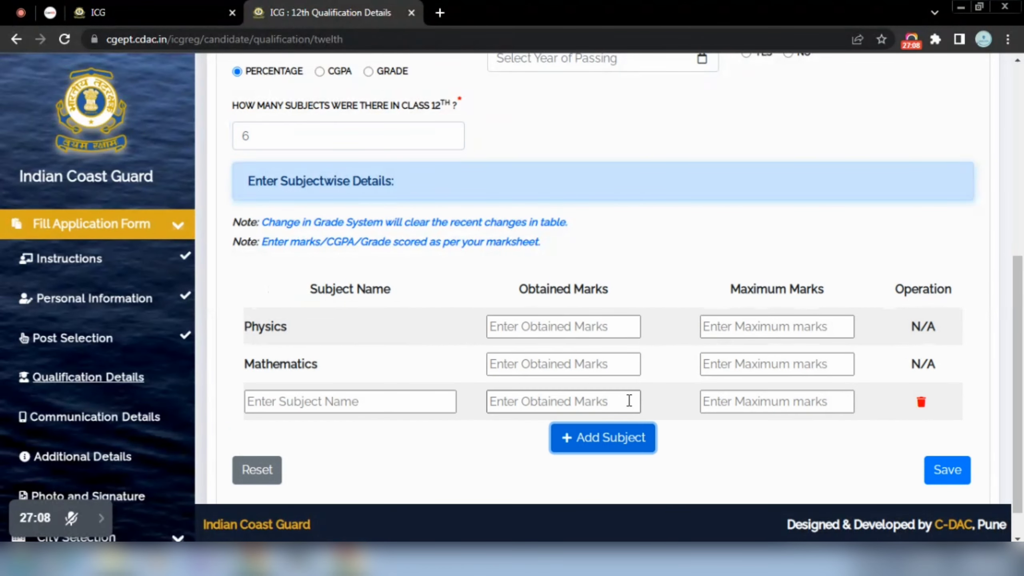
{"action": "left_click", "coordinate": [325, 402]}
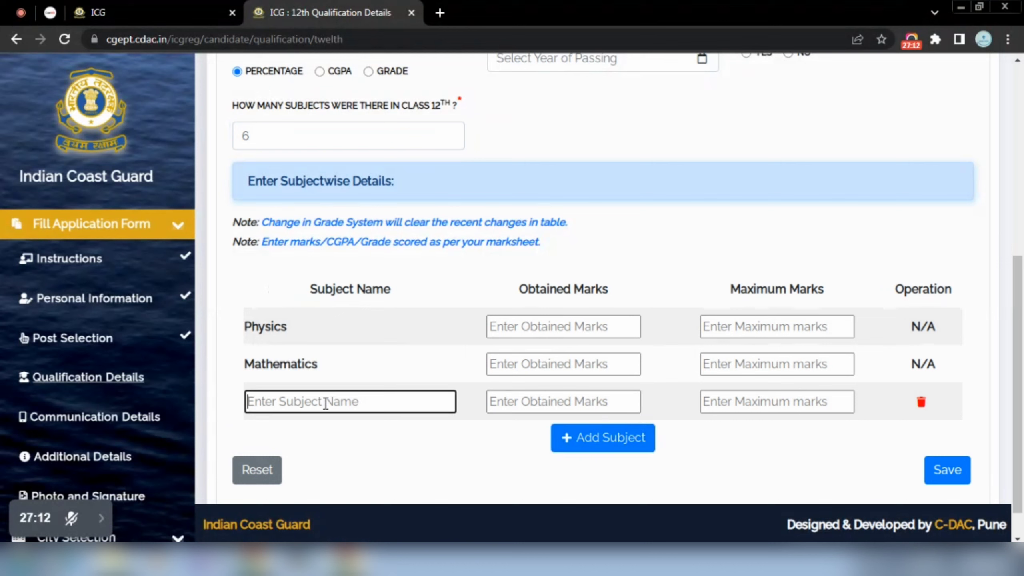
{"action": "type", "text": "C"}
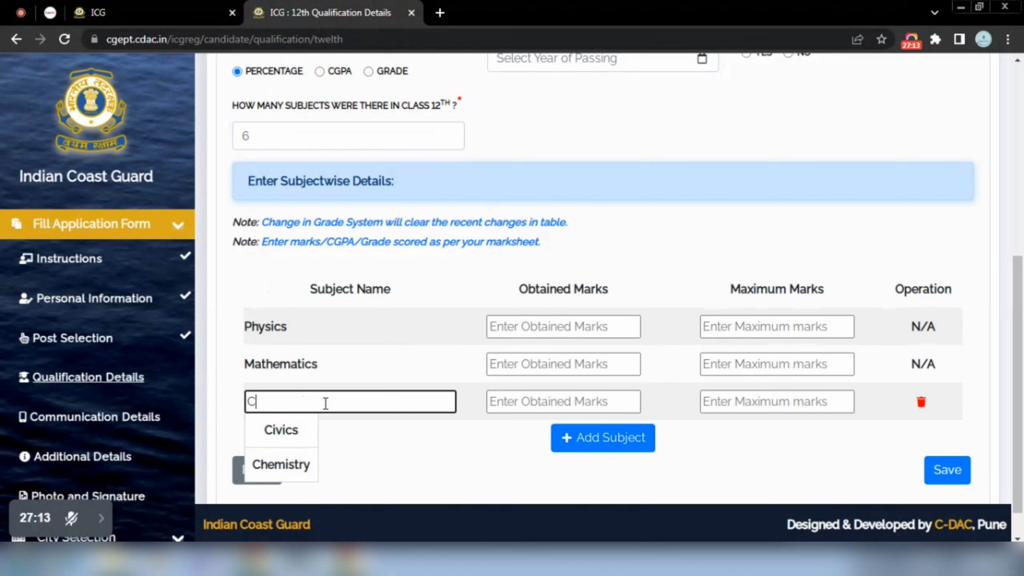
{"action": "left_click", "coordinate": [280, 465]}
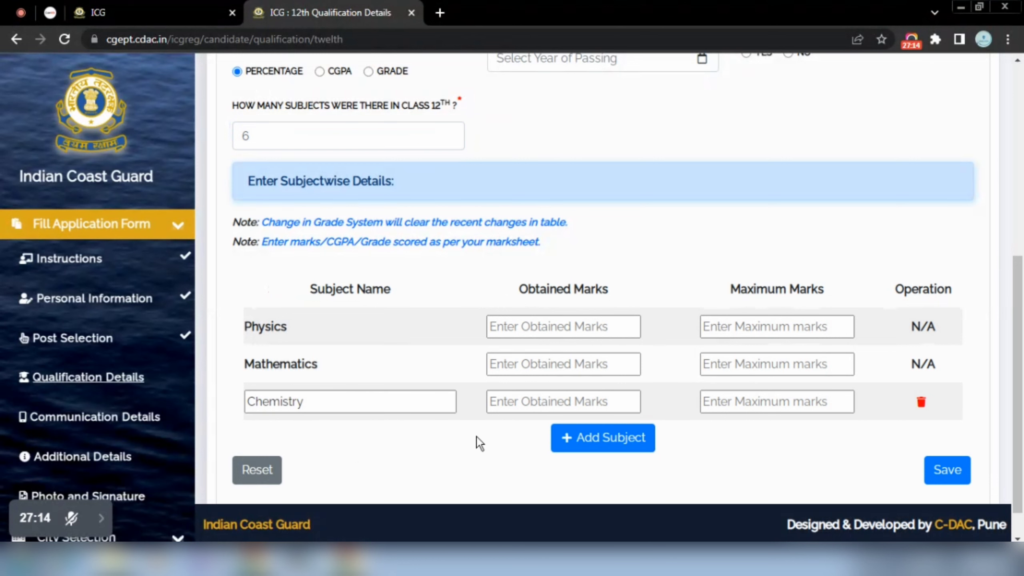
Add another 12th subject row below Chemistry and set its subject name to Hindi.
{"action": "left_click", "coordinate": [585, 445]}
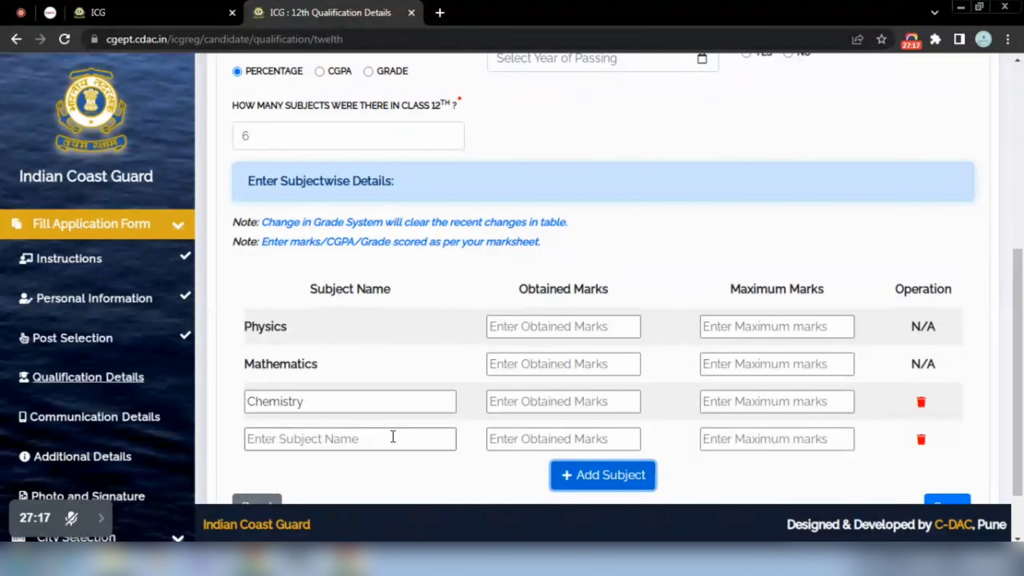
{"action": "left_click", "coordinate": [354, 435]}
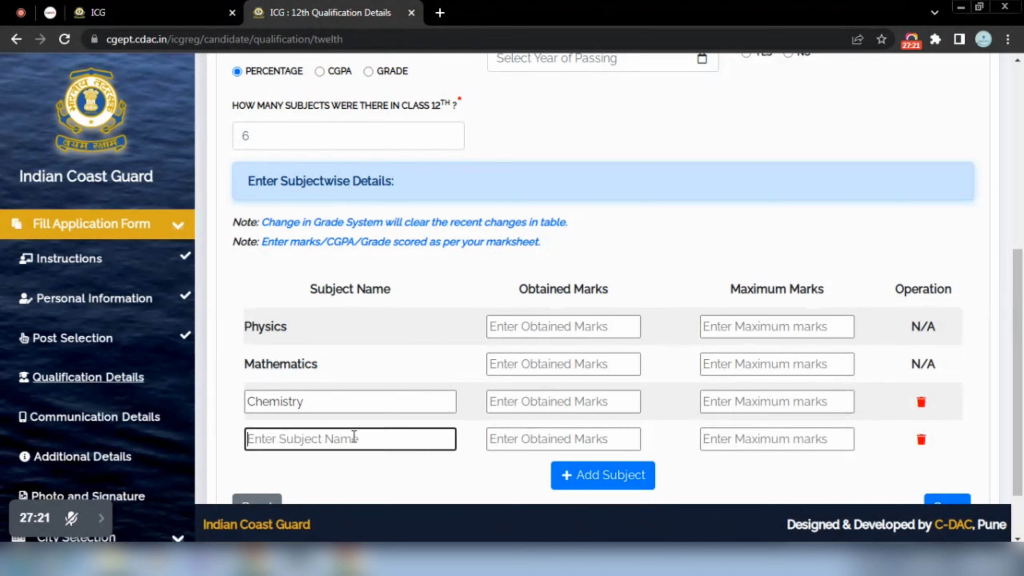
{"action": "type", "text": "H"}
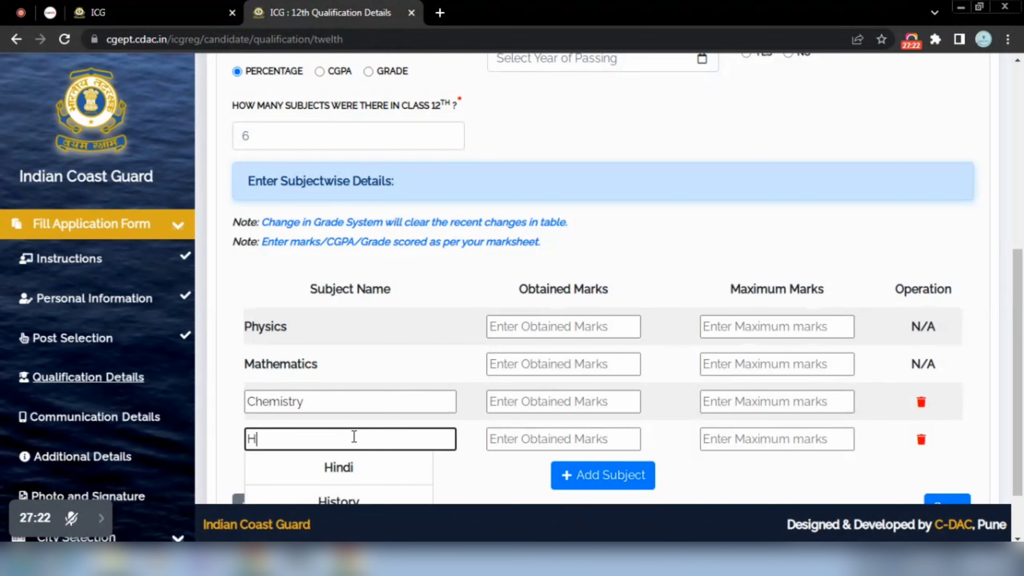
{"action": "left_click", "coordinate": [354, 468]}
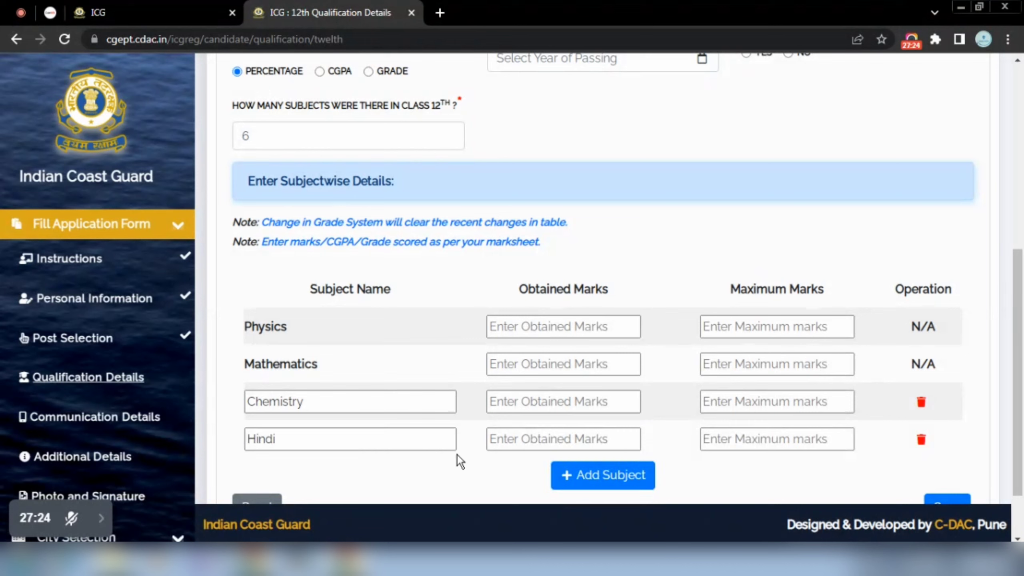
Add a 12th subject row below Hindi and set its subject name to English.
{"action": "left_click", "coordinate": [557, 474]}
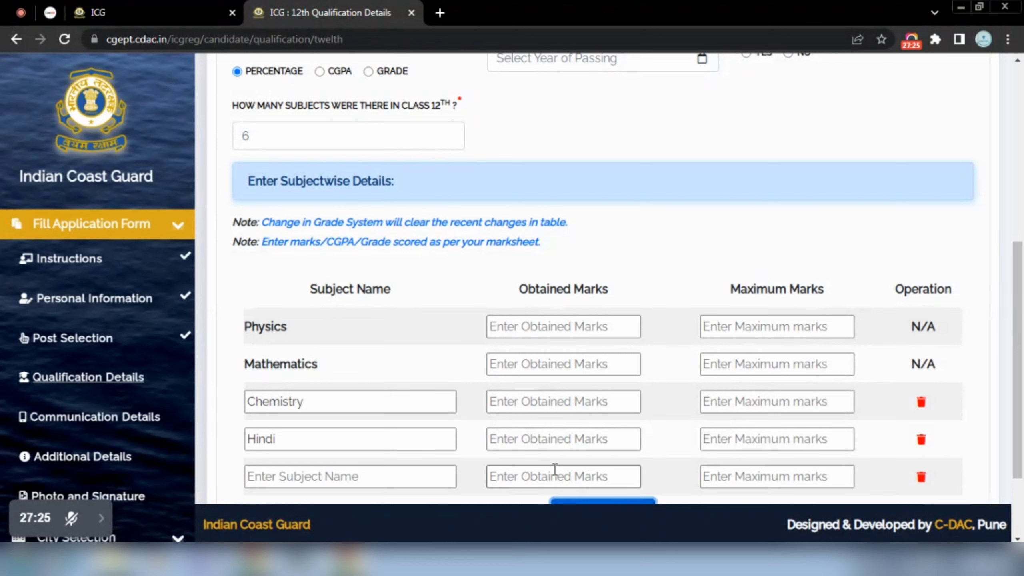
{"action": "left_click", "coordinate": [365, 485]}
{"action": "type", "text": "E"}
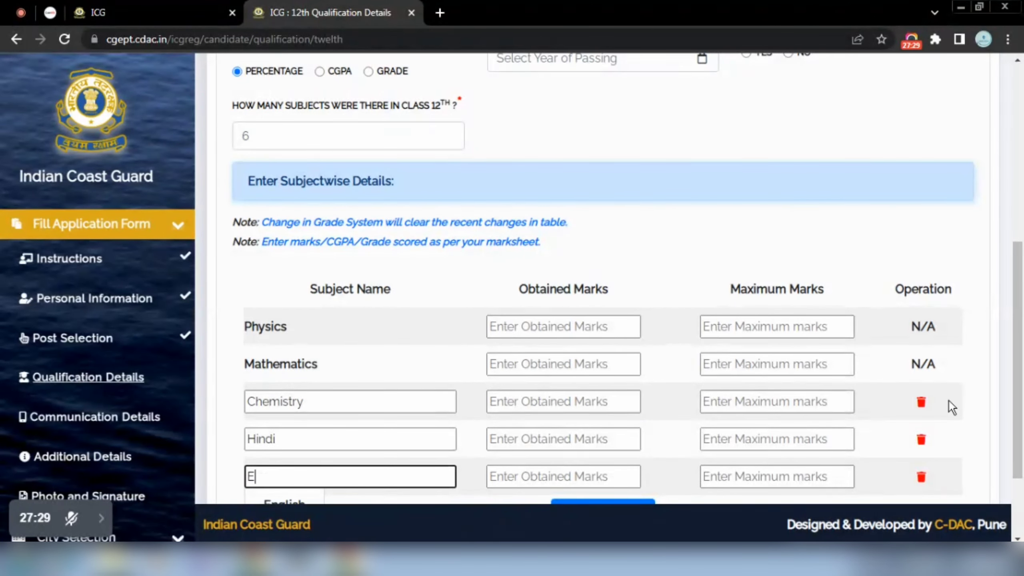
{"action": "scroll", "coordinate": [1017, 401], "scroll_direction": "down", "scroll_amount": 2}
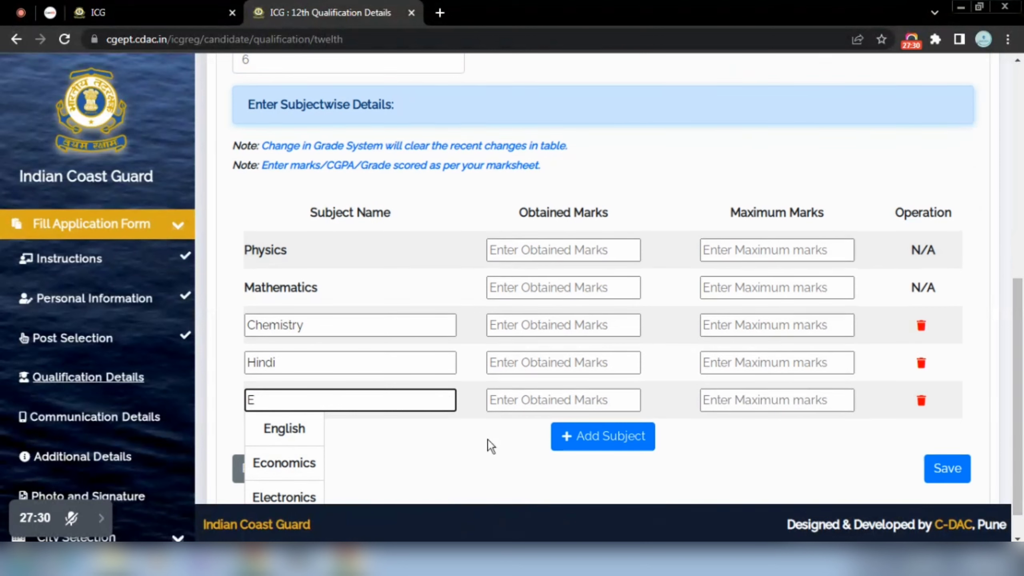
{"action": "left_click", "coordinate": [287, 431]}
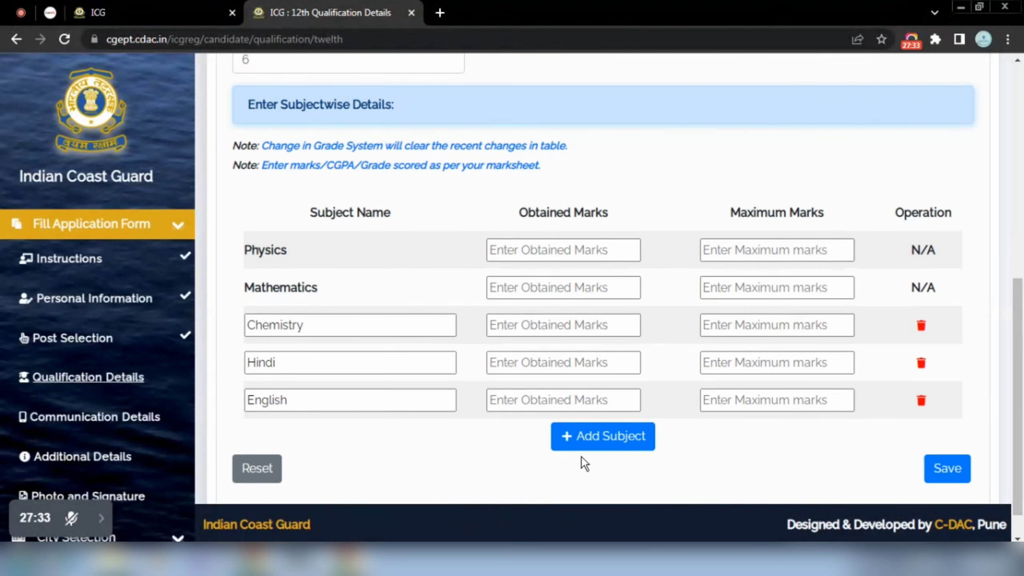
Look over the 12th details and examine the address and domicile fields of the Communication Details page.
{"action": "scroll", "coordinate": [1016, 244], "scroll_direction": "up", "scroll_amount": 3}
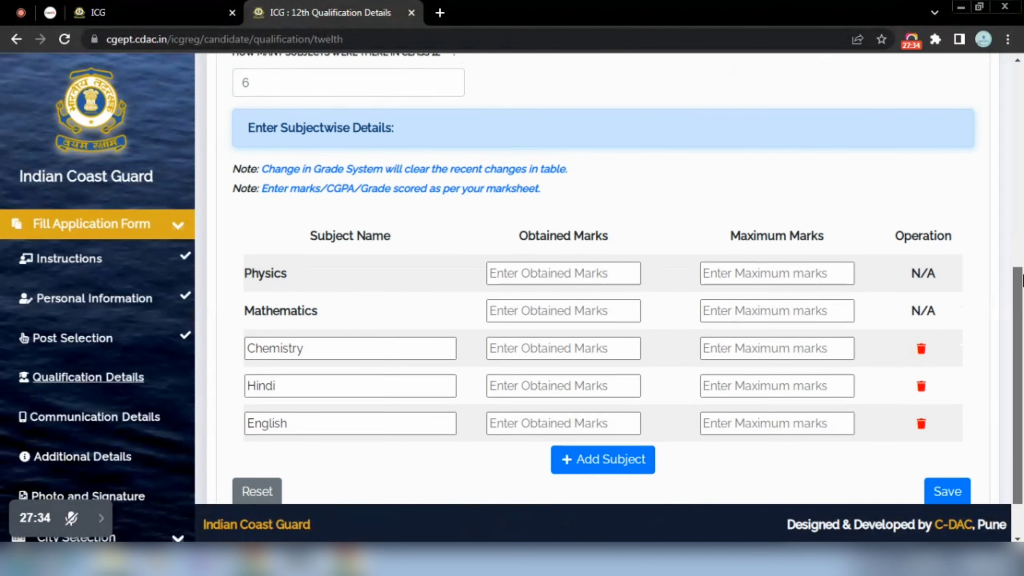
{"action": "scroll", "coordinate": [1015, 244], "scroll_direction": "down", "scroll_amount": 3}
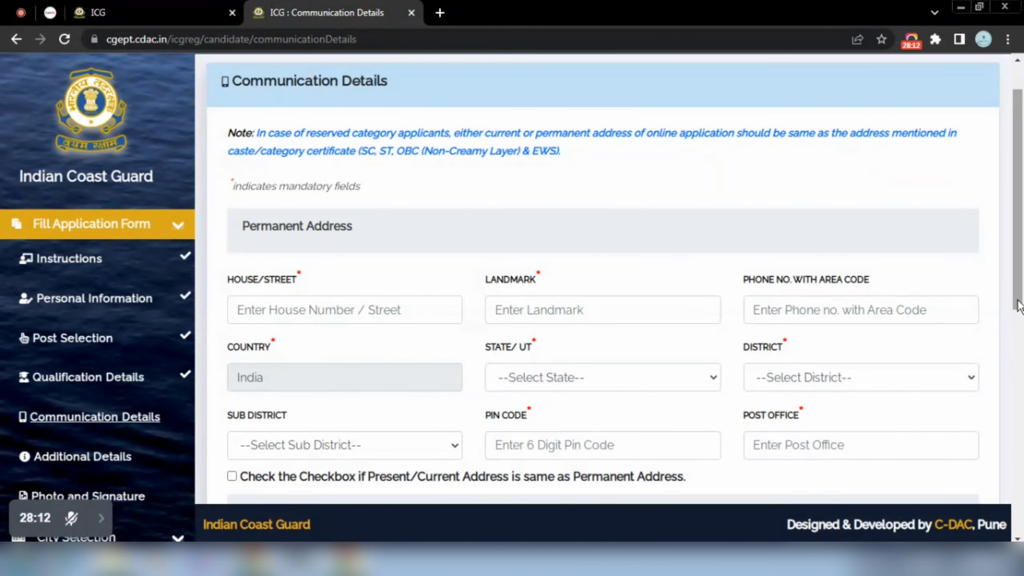
{"action": "left_click_drag", "start_coordinate": [1018, 306], "coordinate": [1018, 368]}
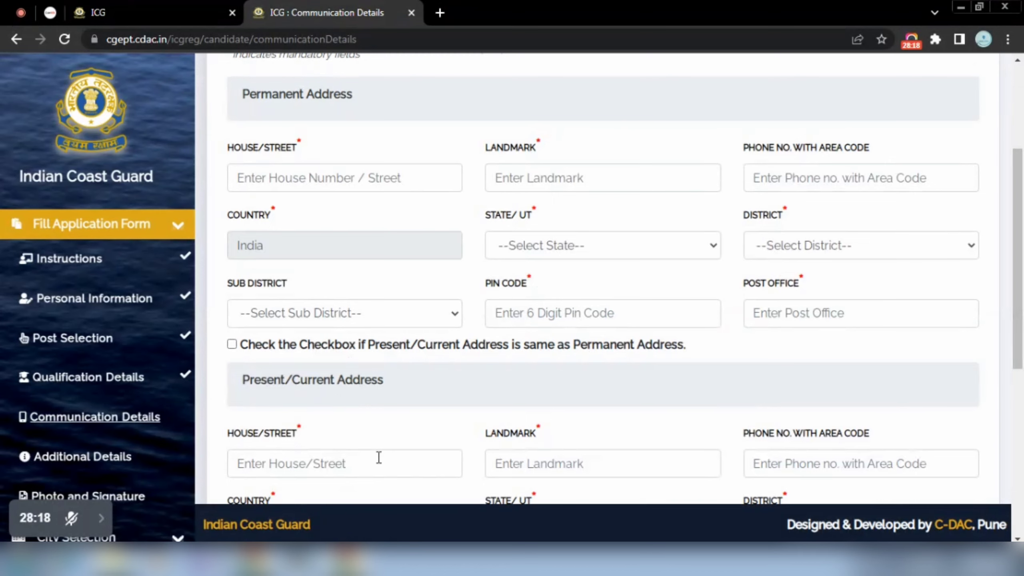
{"action": "left_click_drag", "start_coordinate": [1020, 321], "coordinate": [1022, 448]}
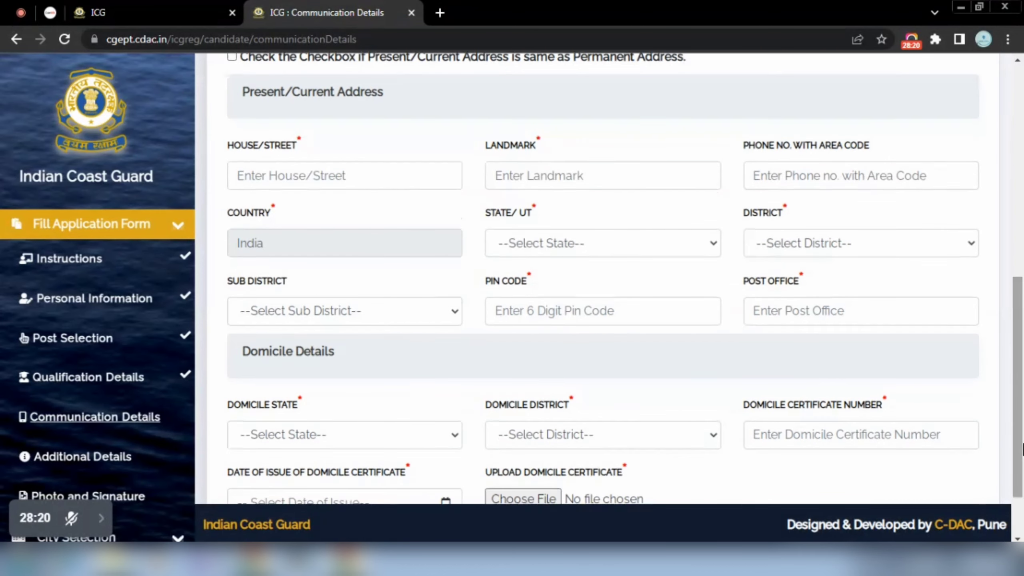
{"action": "scroll", "coordinate": [518, 400], "scroll_direction": "down", "scroll_amount": 2}
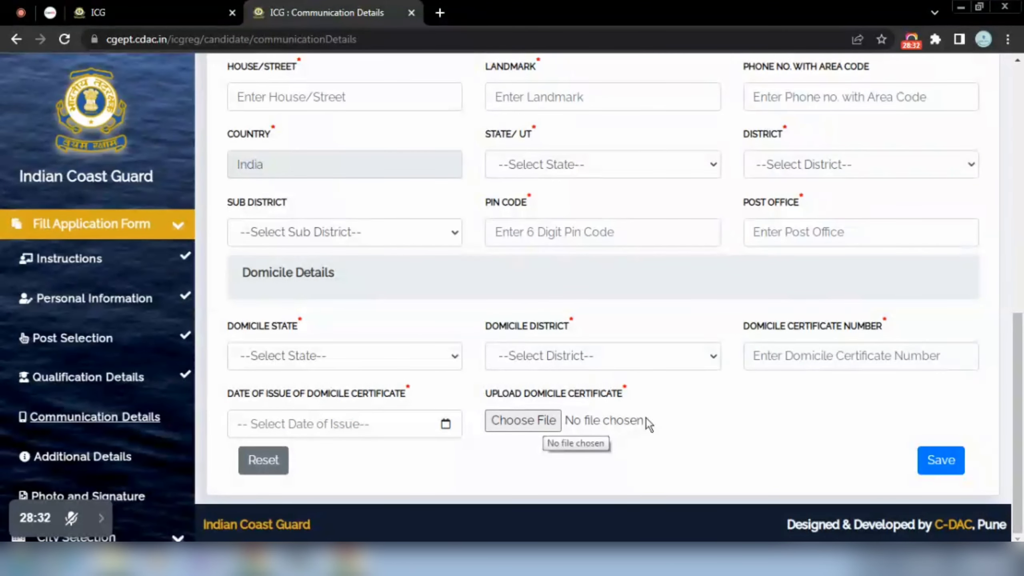
{"action": "mouse_move", "coordinate": [1021, 386]}
{"action": "left_mouse_down"}
{"action": "mouse_move", "coordinate": [1020, 369]}
{"action": "mouse_move", "coordinate": [1021, 394]}
{"action": "left_mouse_up"}
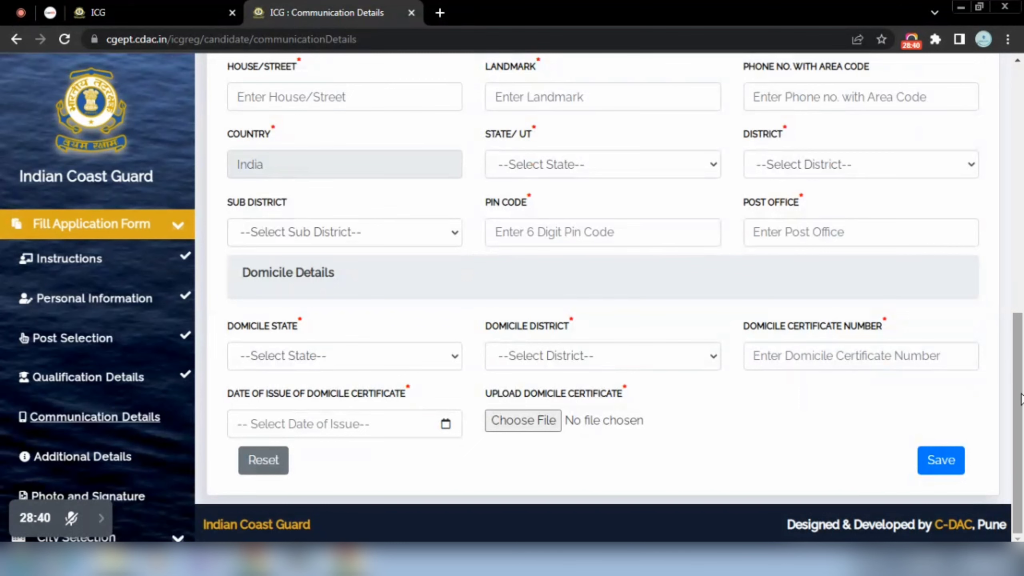
{"action": "mouse_move", "coordinate": [1021, 399]}
{"action": "left_mouse_down"}
{"action": "mouse_move", "coordinate": [1020, 187]}
{"action": "mouse_move", "coordinate": [1021, 397]}
{"action": "left_mouse_up"}
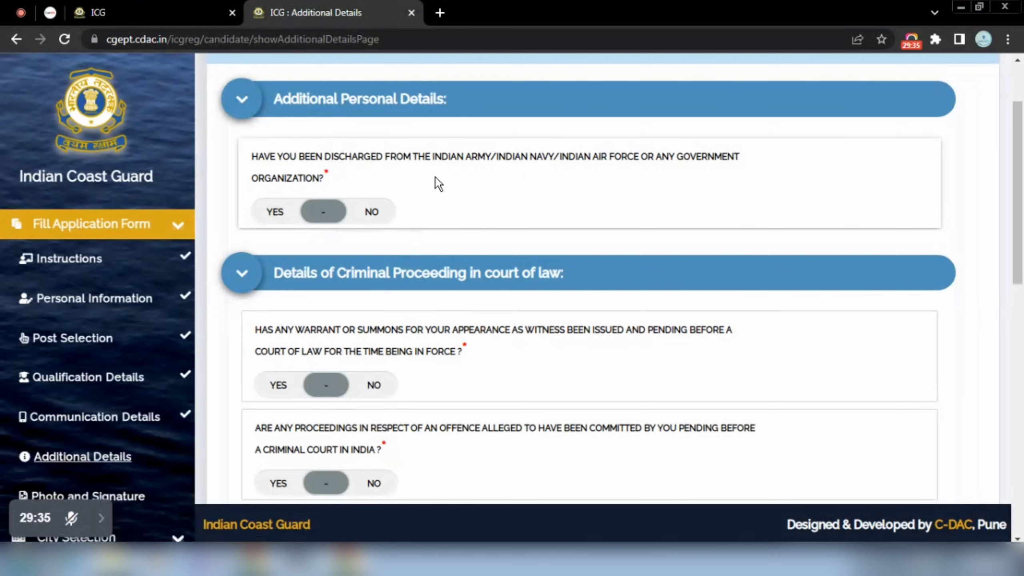
Answer No to the Additional Details questions on service discharge, pending witness warrant or summons, and pending criminal court proceedings.
{"action": "left_click", "coordinate": [277, 212]}
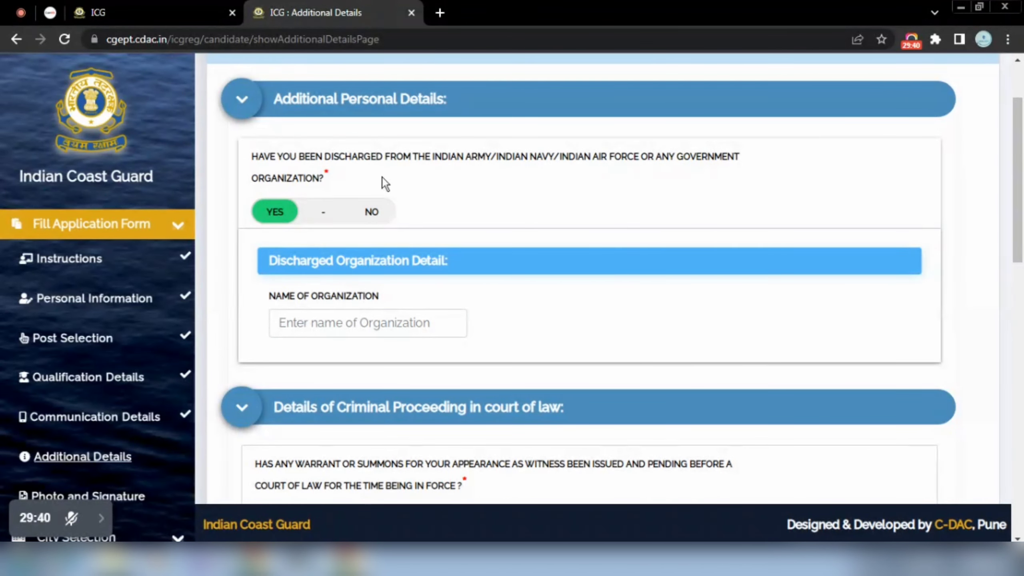
{"action": "left_click", "coordinate": [369, 211]}
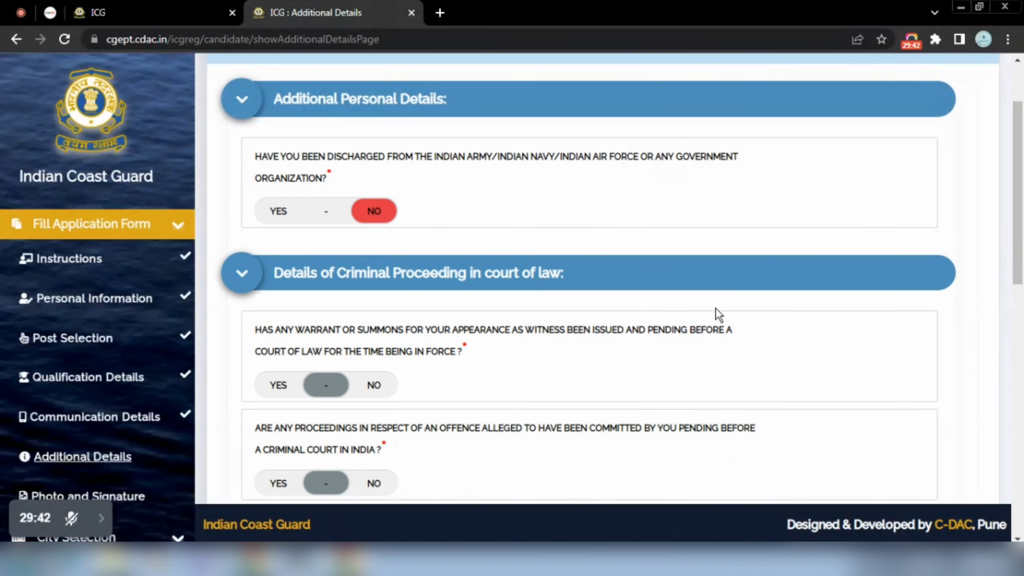
{"action": "left_click_drag", "start_coordinate": [1021, 254], "coordinate": [1021, 304]}
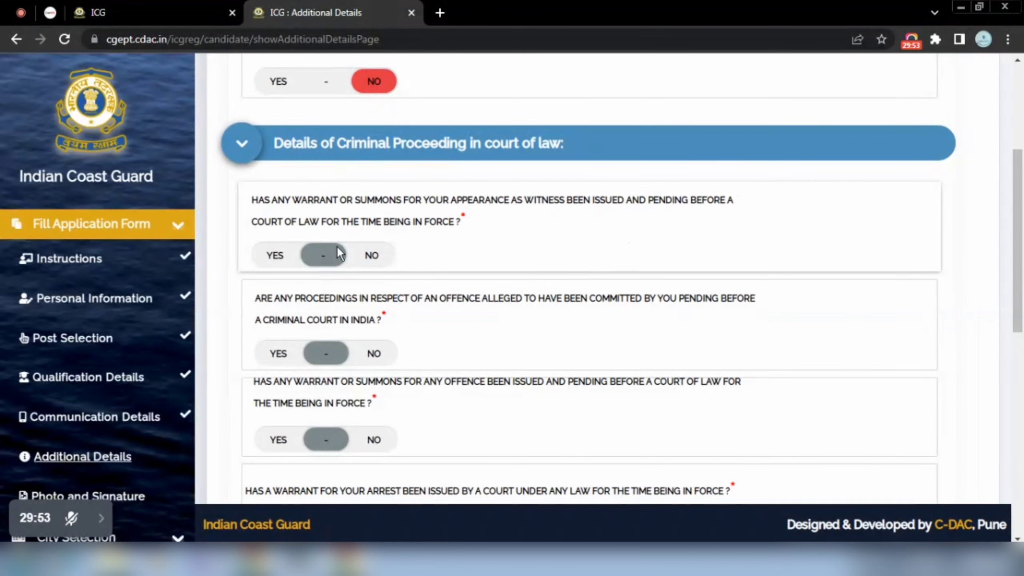
{"action": "left_click", "coordinate": [289, 257]}
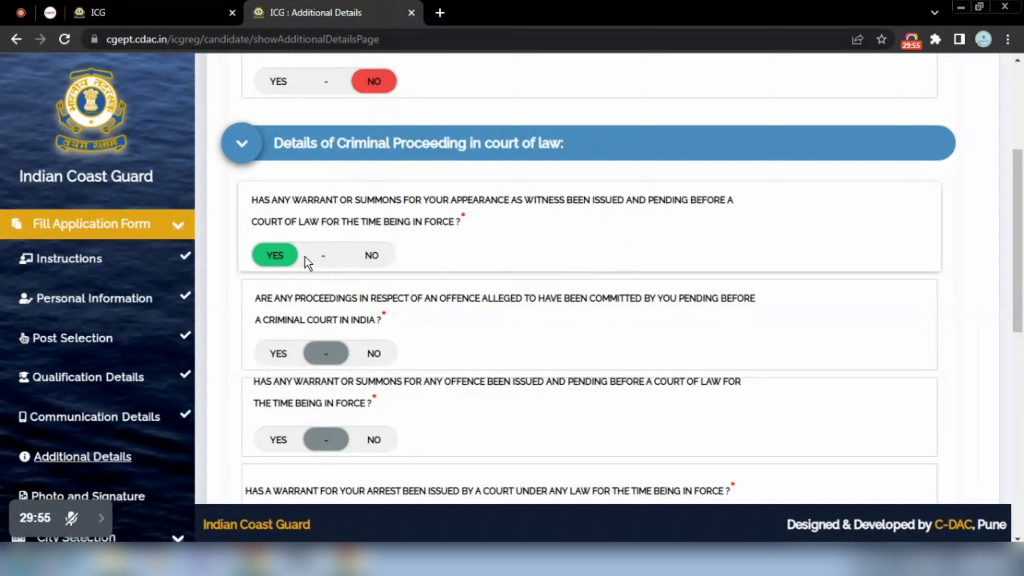
{"action": "left_click", "coordinate": [362, 255]}
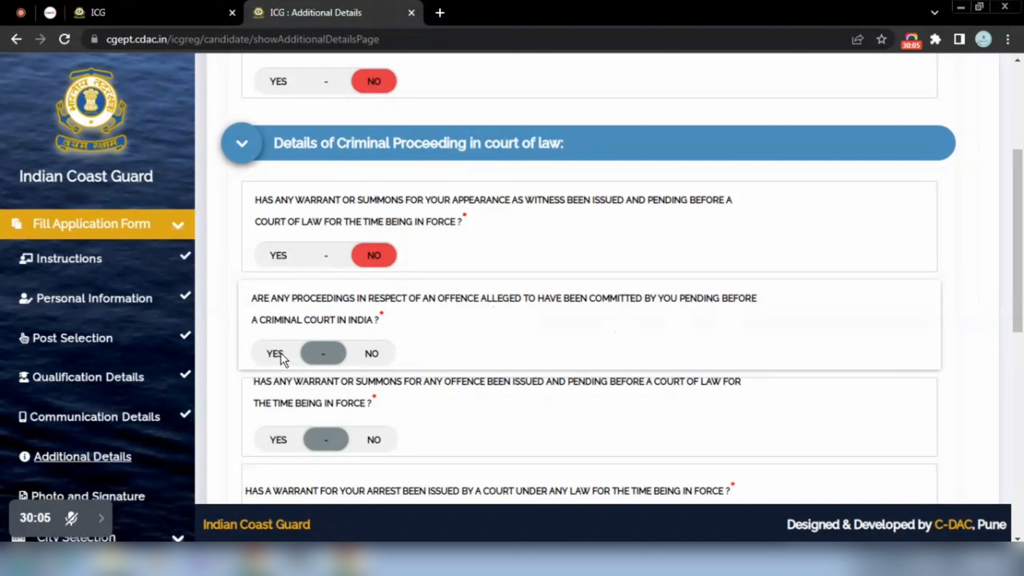
{"action": "left_click", "coordinate": [371, 353]}
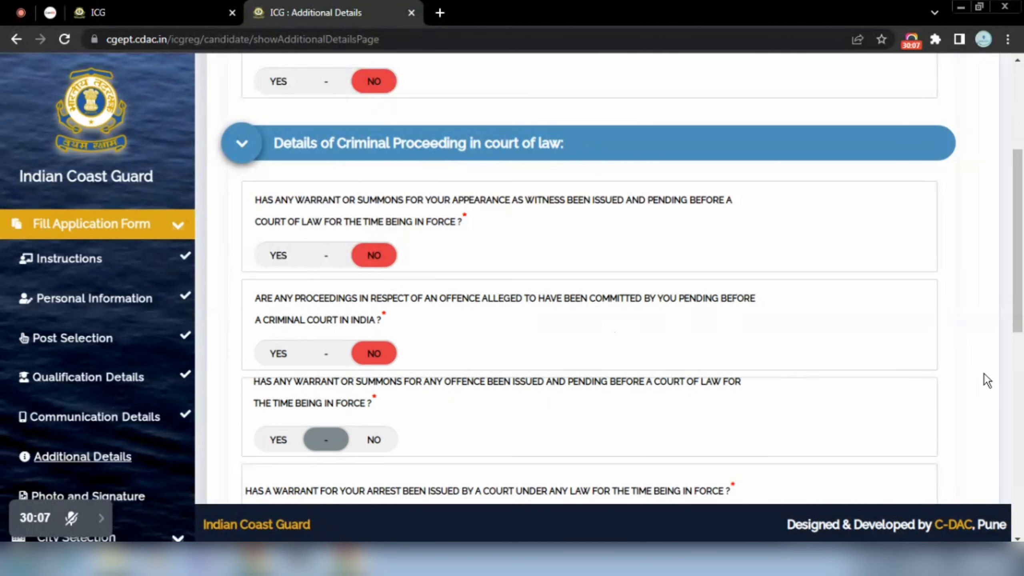
Answer No to the questions on a pending warrant or summons for any offence and on an issued arrest warrant.
{"action": "left_click_drag", "start_coordinate": [1017, 342], "coordinate": [1022, 367]}
{"action": "scroll", "coordinate": [1022, 367], "scroll_direction": "down", "scroll_amount": 4}
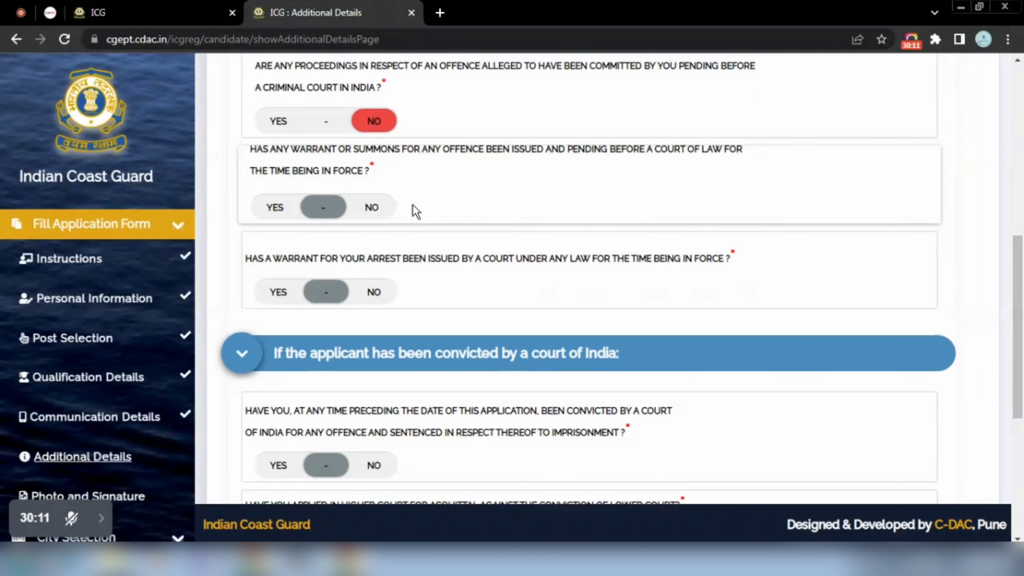
{"action": "left_click", "coordinate": [371, 206]}
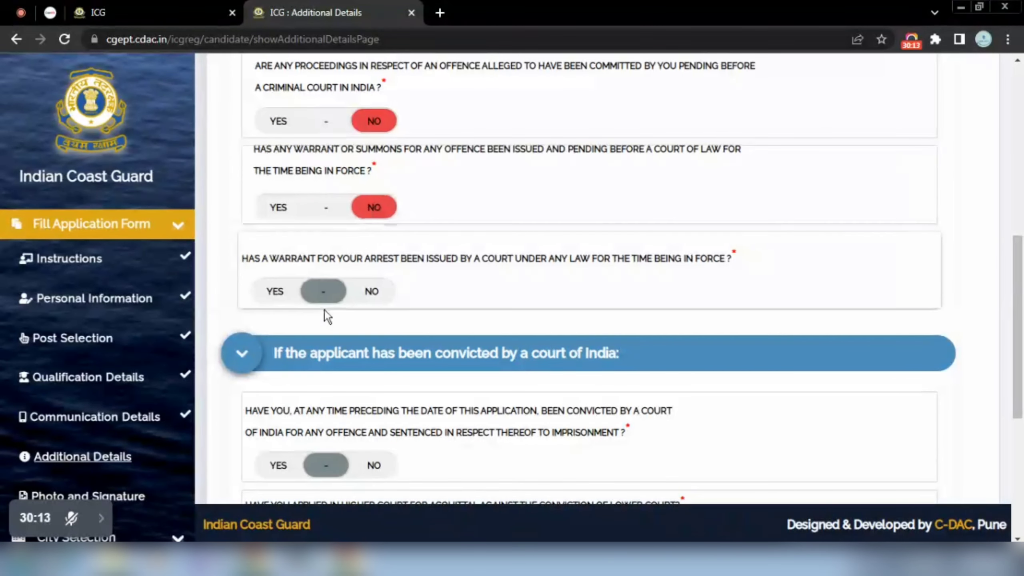
{"action": "left_click", "coordinate": [372, 294]}
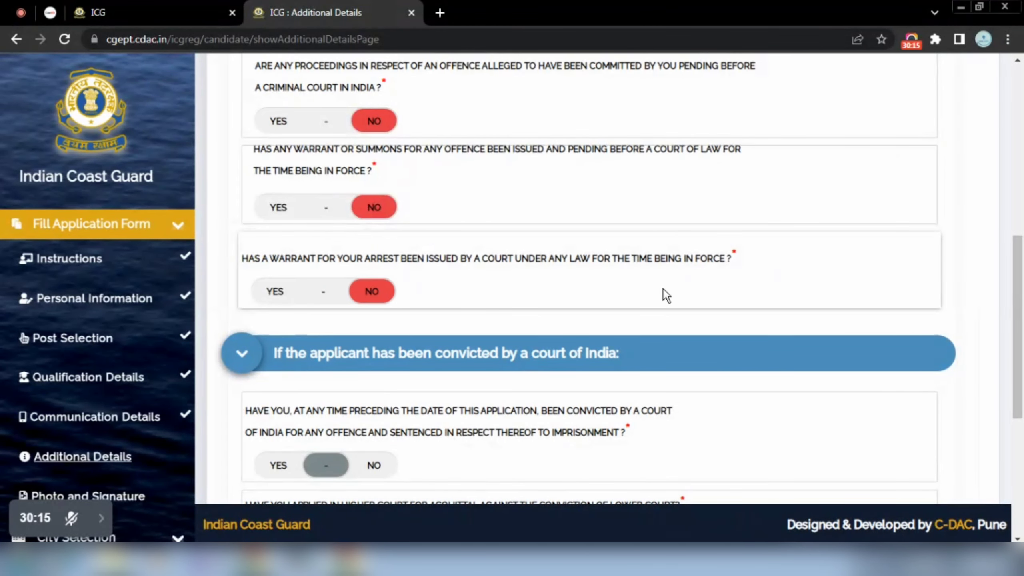
Answer No to the conviction, higher court acquittal and recruitment debarment questions, and submit the Additional Details.
{"action": "scroll", "coordinate": [1022, 455], "scroll_direction": "down", "scroll_amount": 7}
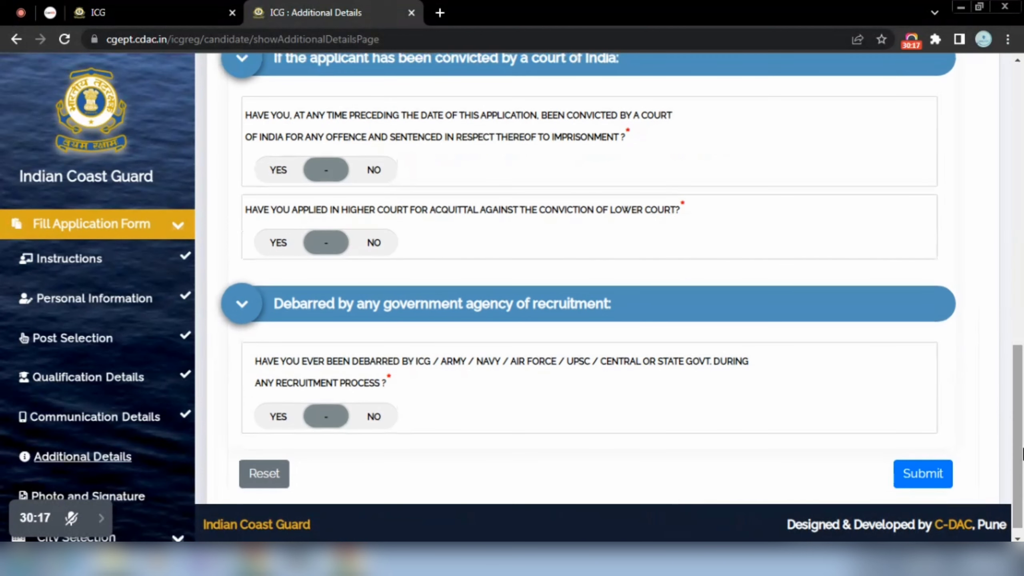
{"action": "left_click", "coordinate": [368, 178]}
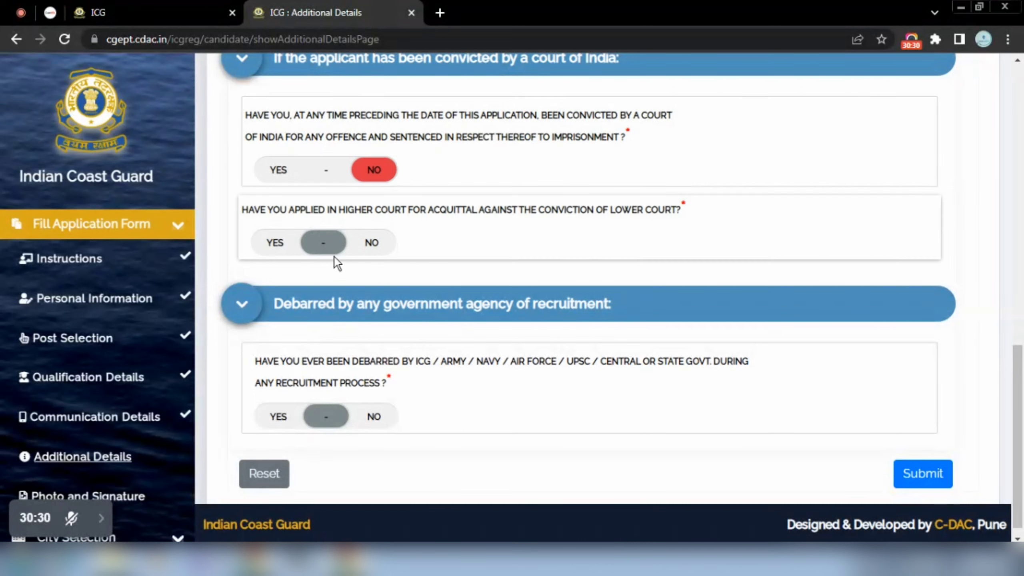
{"action": "left_click", "coordinate": [362, 246]}
{"action": "scroll", "coordinate": [1013, 401], "scroll_direction": "down", "scroll_amount": 1}
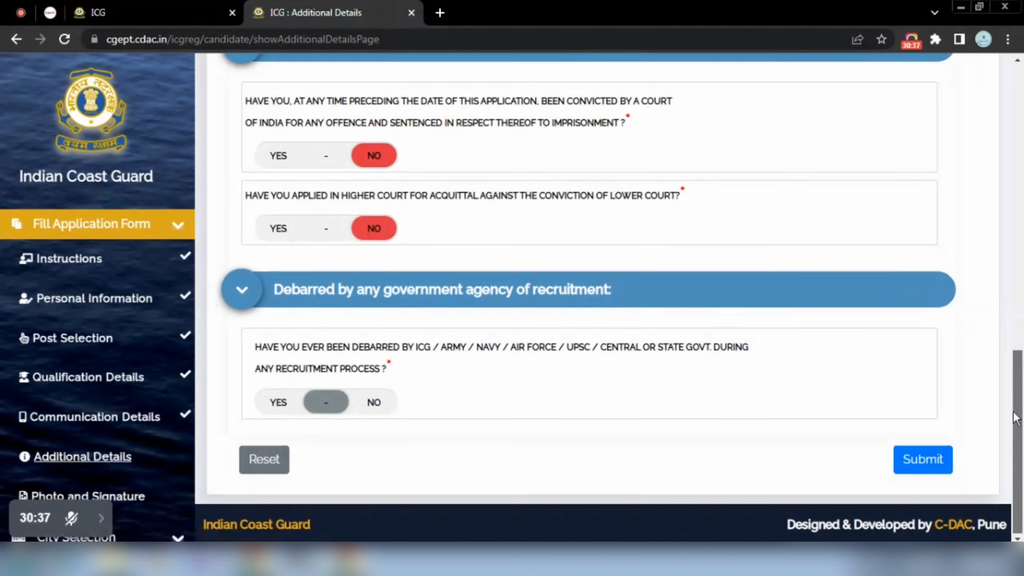
{"action": "left_click", "coordinate": [380, 404]}
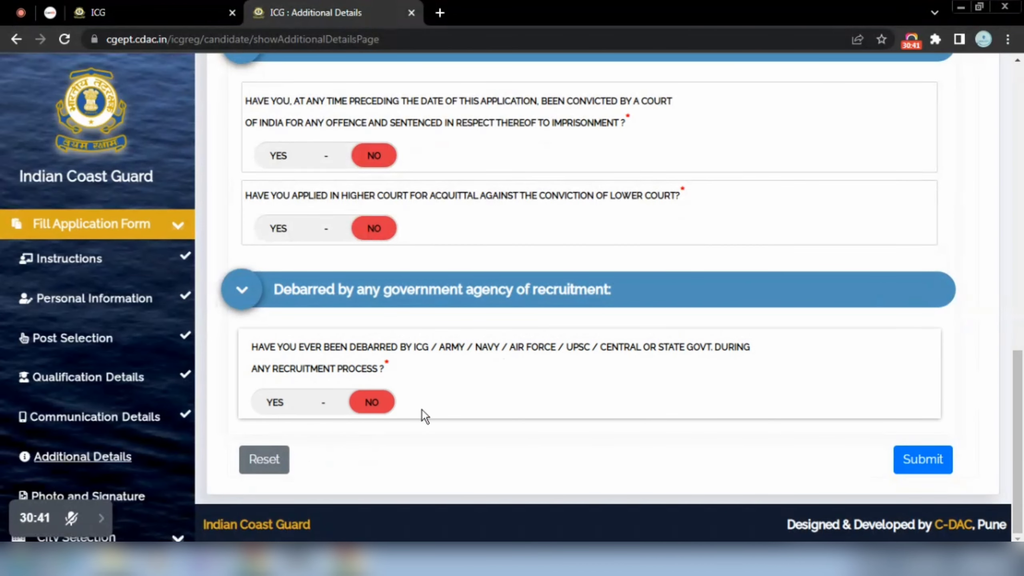
{"action": "left_click", "coordinate": [910, 470]}
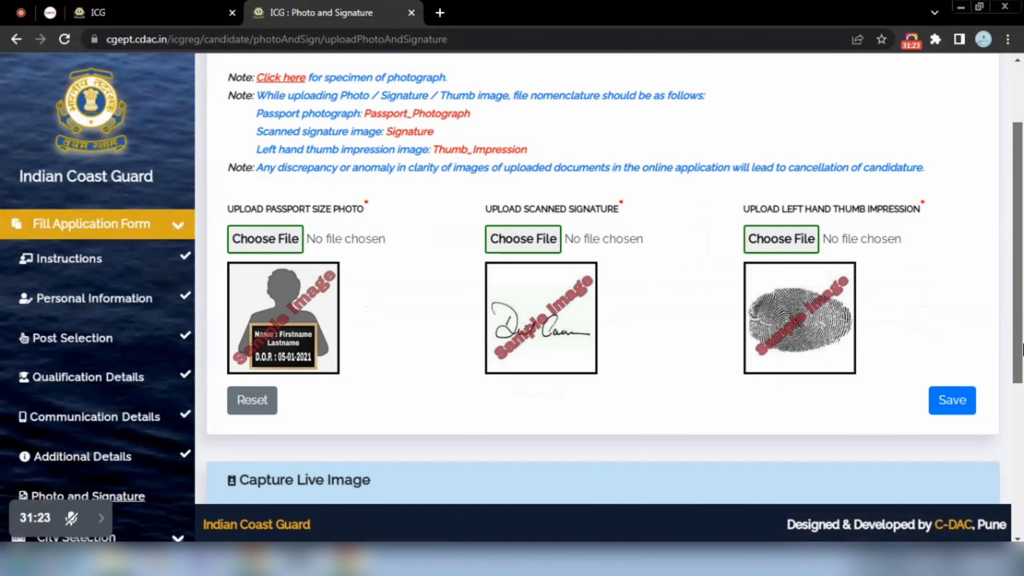
Look over the upload notes and sample images for photo, signature and thumb impression, and the live image capture section.
{"action": "scroll", "coordinate": [545, 307], "scroll_direction": "down", "scroll_amount": 2}
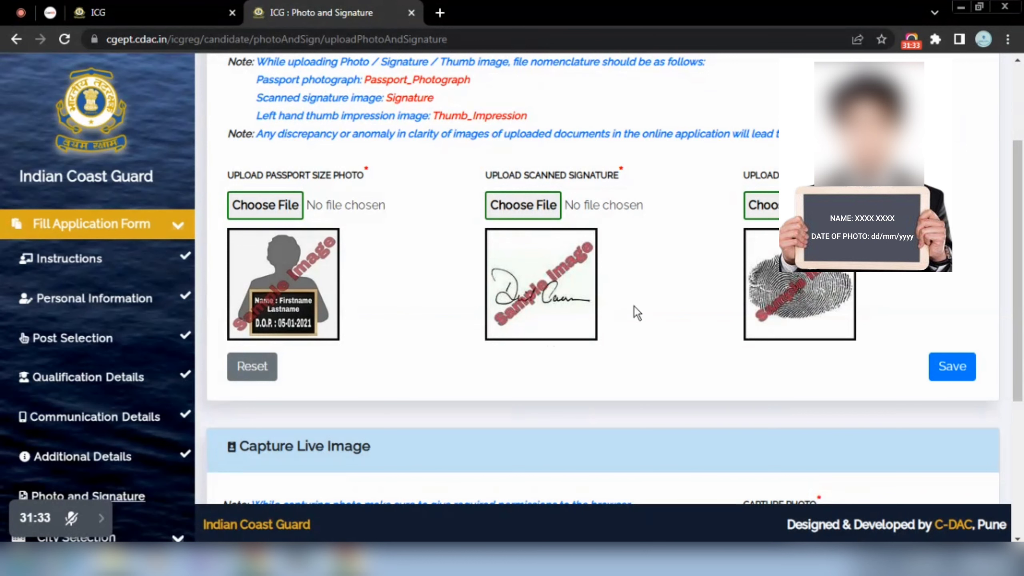
{"action": "left_click_drag", "start_coordinate": [1021, 275], "coordinate": [1021, 426]}
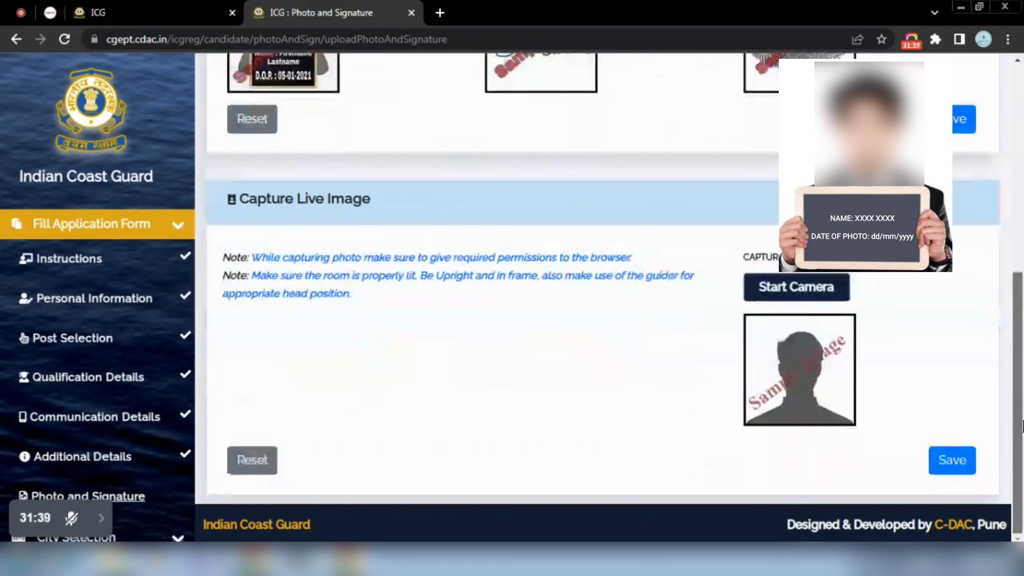
{"action": "mouse_move", "coordinate": [1020, 397]}
{"action": "left_mouse_down"}
{"action": "mouse_move", "coordinate": [1022, 164]}
{"action": "mouse_move", "coordinate": [1021, 397]}
{"action": "left_mouse_up"}
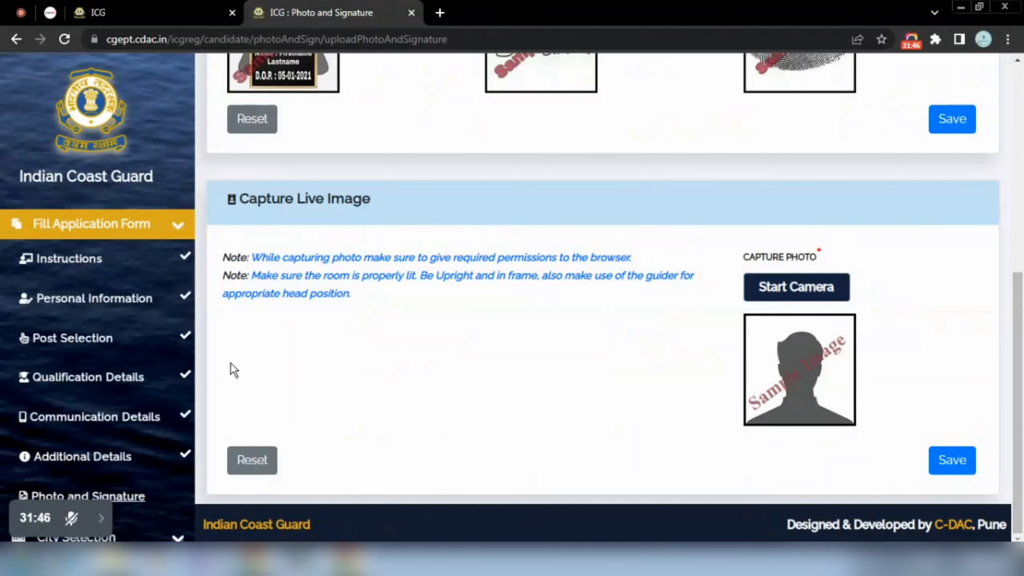
{"action": "left_click_drag", "start_coordinate": [188, 324], "coordinate": [248, 151]}
{"action": "left_click_drag", "start_coordinate": [1021, 292], "coordinate": [1021, 113]}
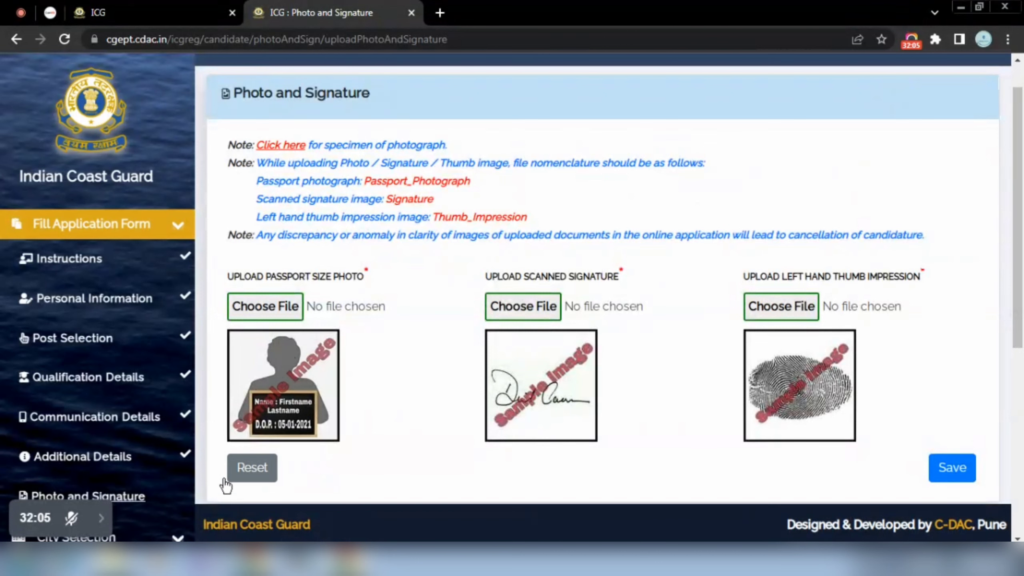
{"action": "left_click", "coordinate": [249, 475]}
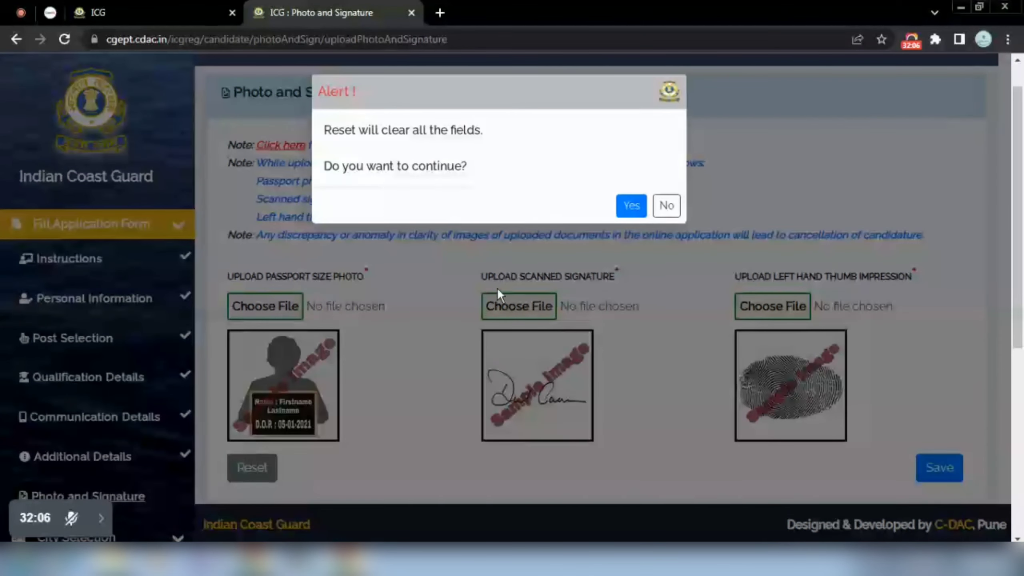
{"action": "left_click", "coordinate": [666, 206]}
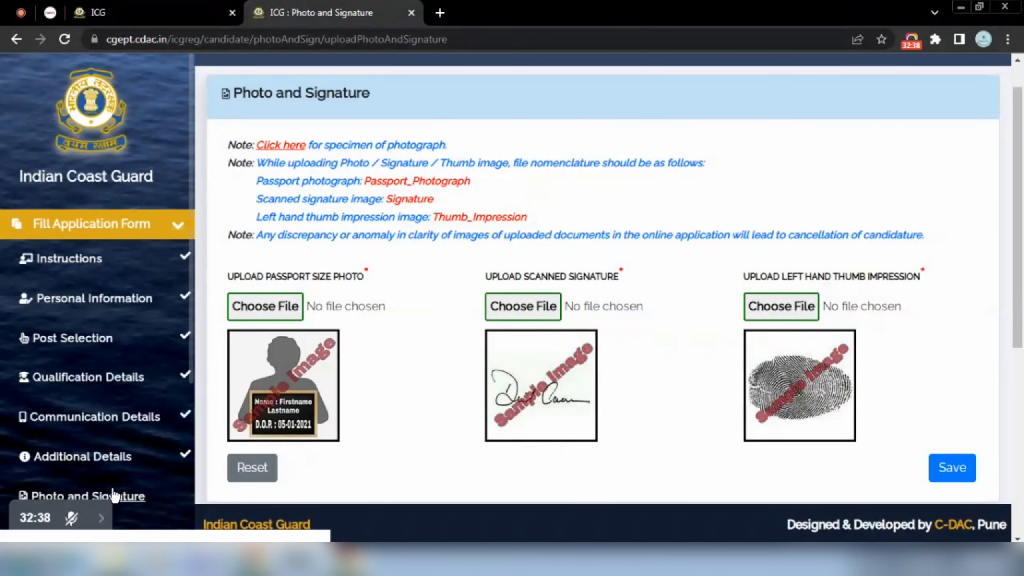
Upload Passport_Photograph.jpg, Signature.jpg and Thumb_Impression.jpg to their respective fields and save them.
{"action": "mouse_move", "coordinate": [82, 520]}
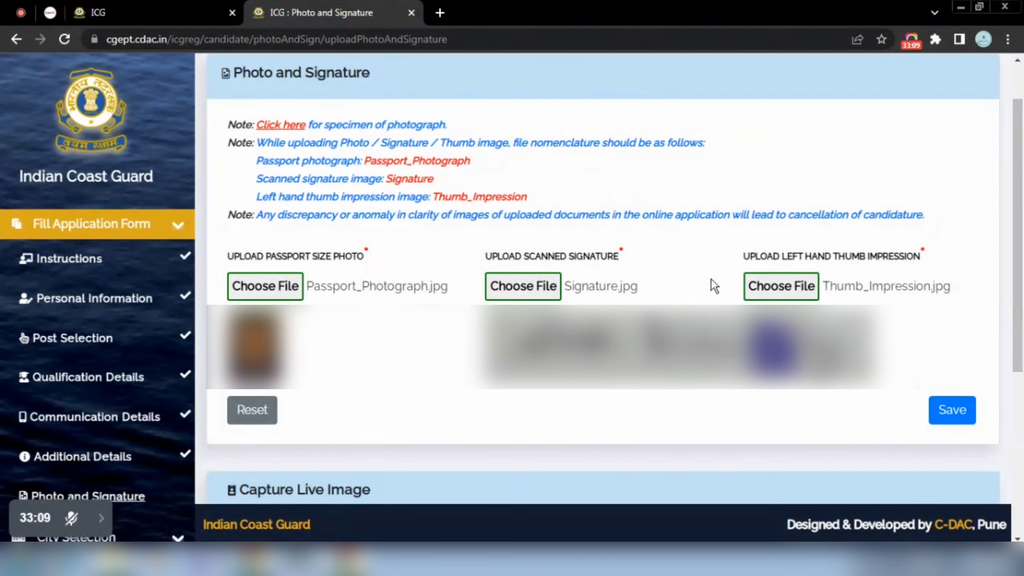
{"action": "left_click", "coordinate": [950, 423]}
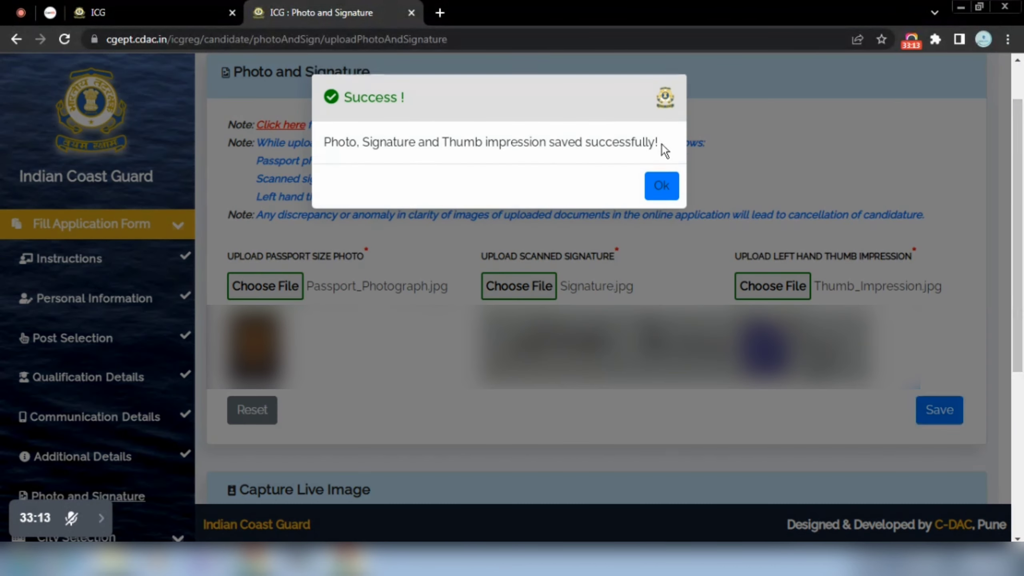
{"action": "left_click", "coordinate": [663, 183]}
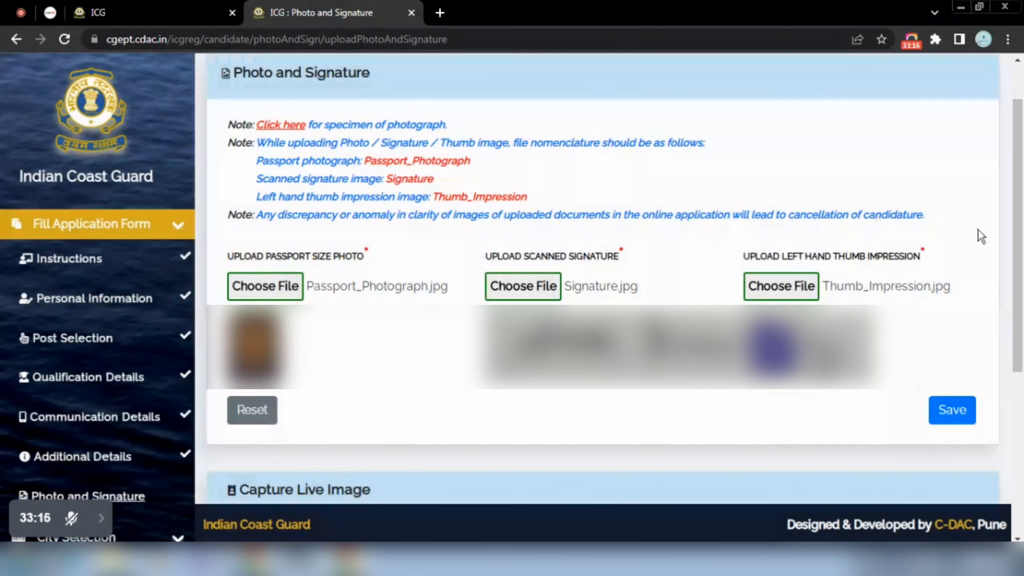
Capture a live photo of the applicant with the camera, allowing the site to use it, and save the photo.
{"action": "left_click_drag", "start_coordinate": [1014, 243], "coordinate": [1019, 418]}
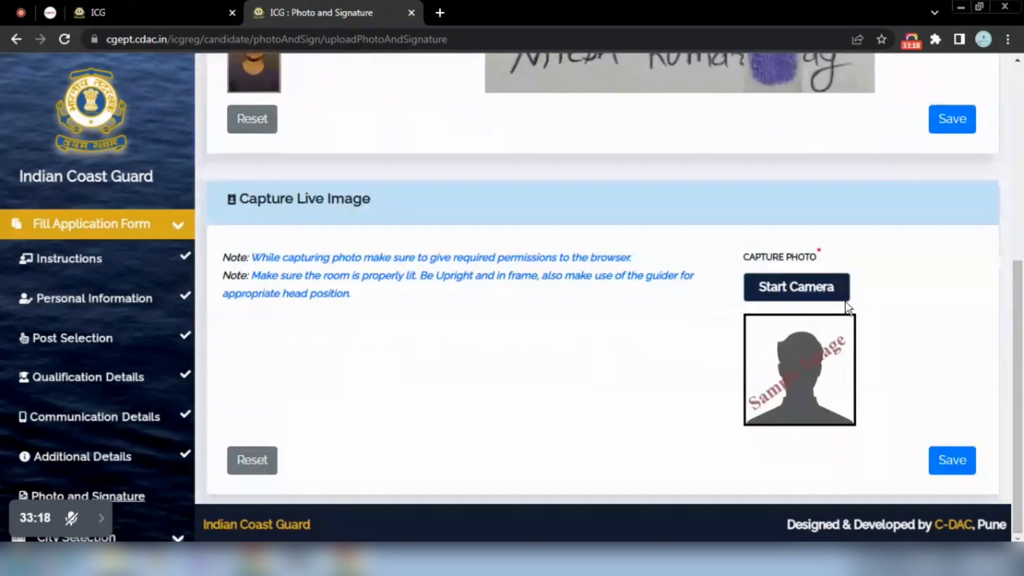
{"action": "left_click", "coordinate": [780, 285]}
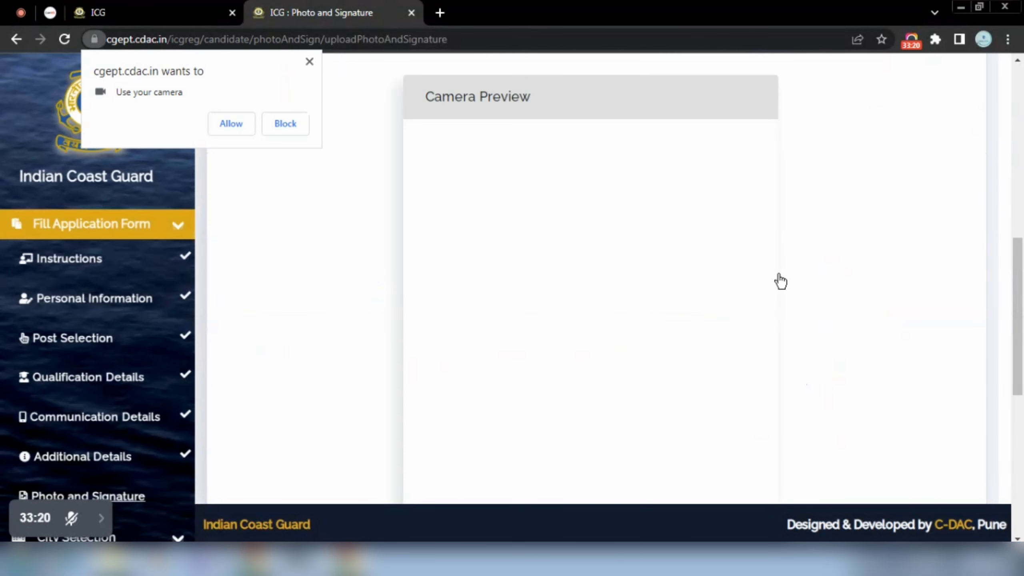
{"action": "left_click", "coordinate": [238, 130]}
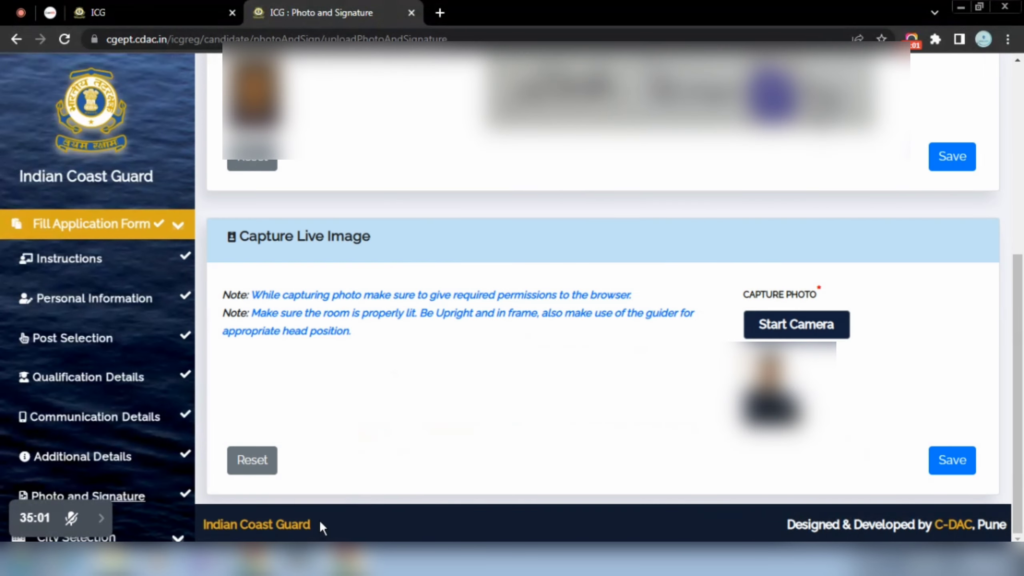
{"action": "left_click", "coordinate": [941, 460]}
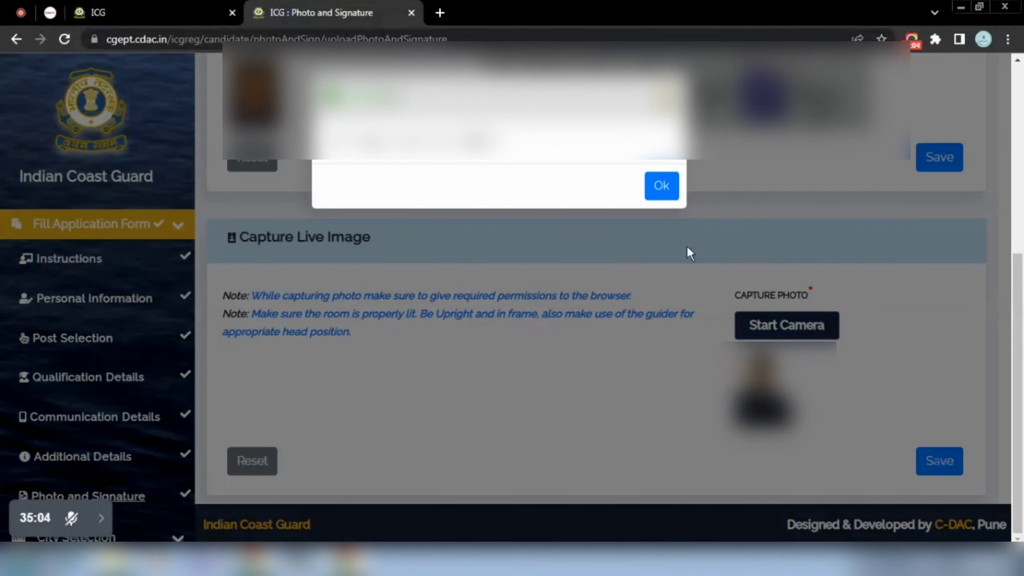
{"action": "left_click", "coordinate": [661, 186]}
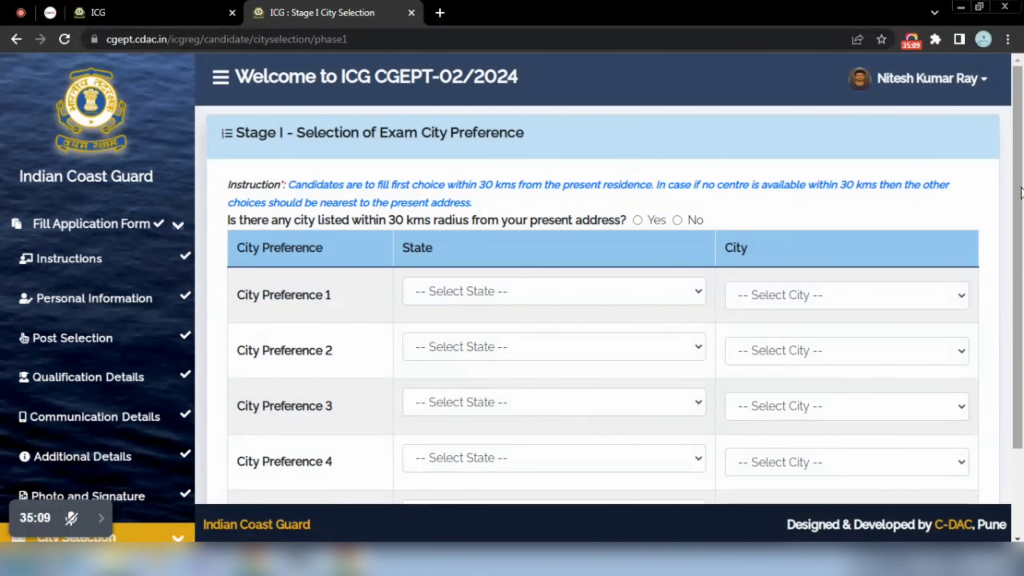
Set City Preference 1 of the Stage I exam to Varanasi in Uttar Pradesh.
{"action": "scroll", "coordinate": [1019, 226], "scroll_direction": "down", "scroll_amount": 1}
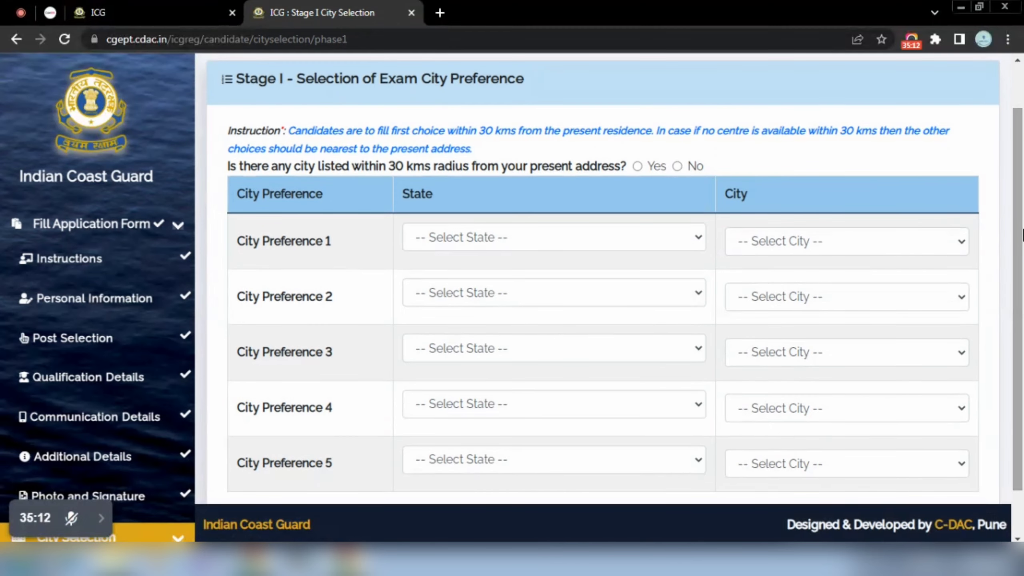
{"action": "left_click", "coordinate": [584, 244]}
{"action": "key", "text": "u"}
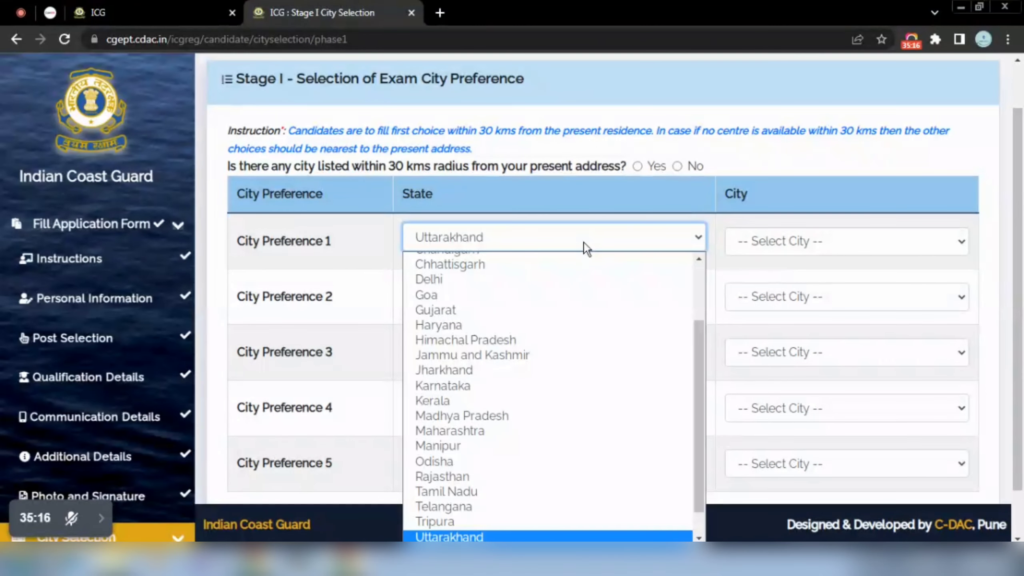
{"action": "key", "text": "u"}
{"action": "key", "text": "Return"}
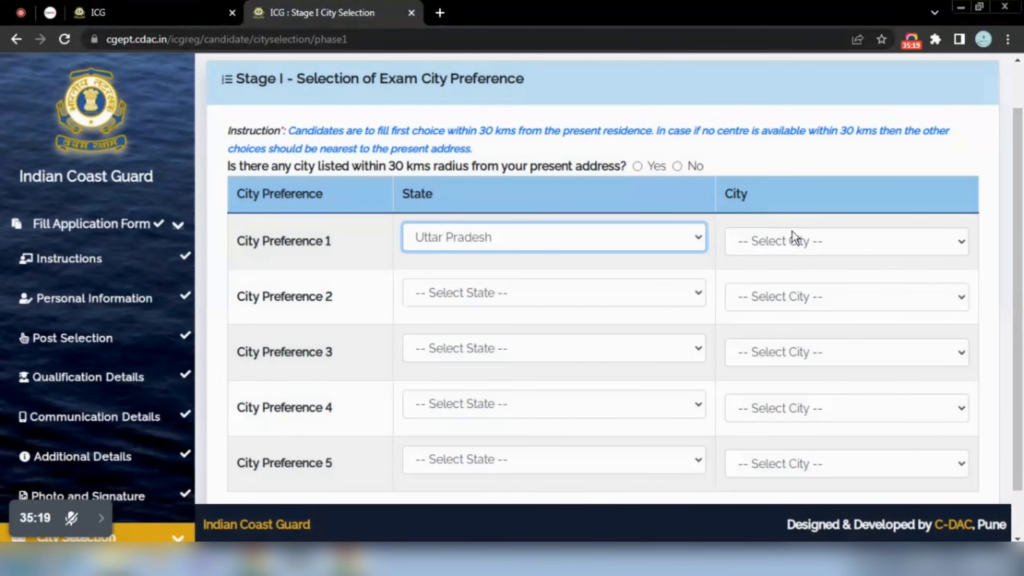
{"action": "left_click", "coordinate": [792, 234]}
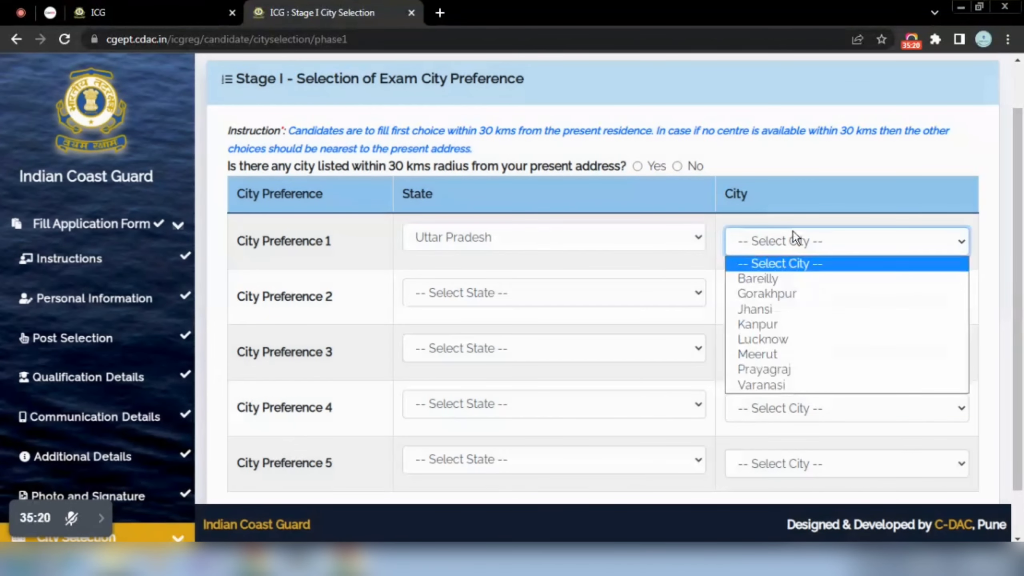
{"action": "key", "text": "v"}
{"action": "key", "text": "Return"}
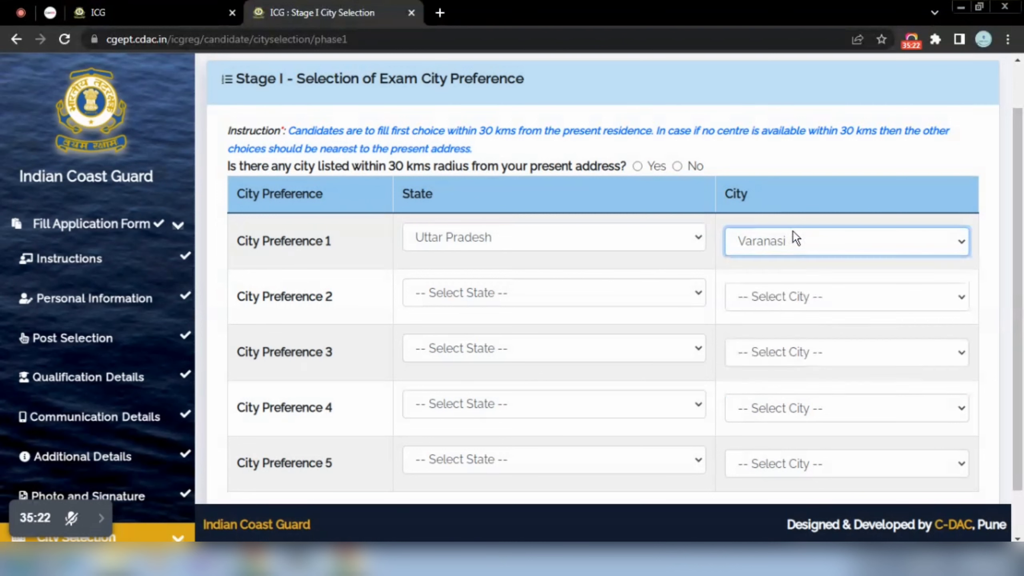
Set City Preference 2 to Prayagraj in Uttar Pradesh.
{"action": "left_click", "coordinate": [541, 292]}
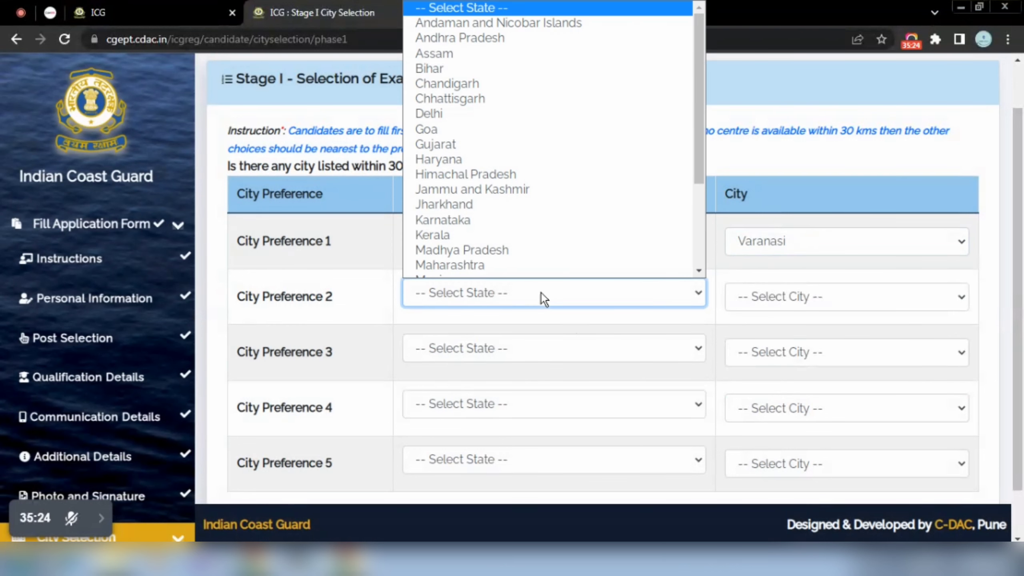
{"action": "key", "text": "u"}
{"action": "key", "text": "u"}
{"action": "key", "text": "Return"}
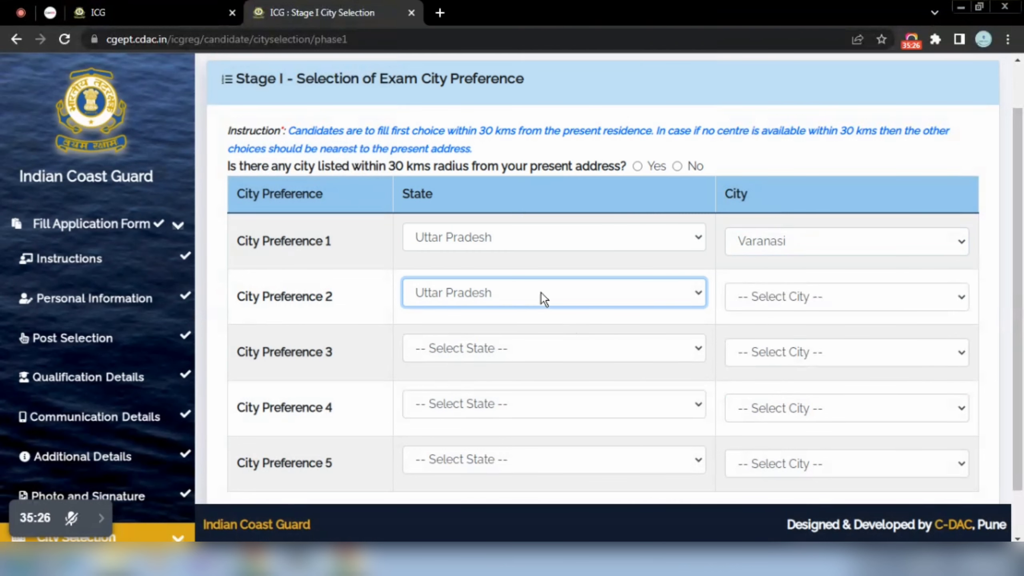
{"action": "left_click", "coordinate": [782, 299]}
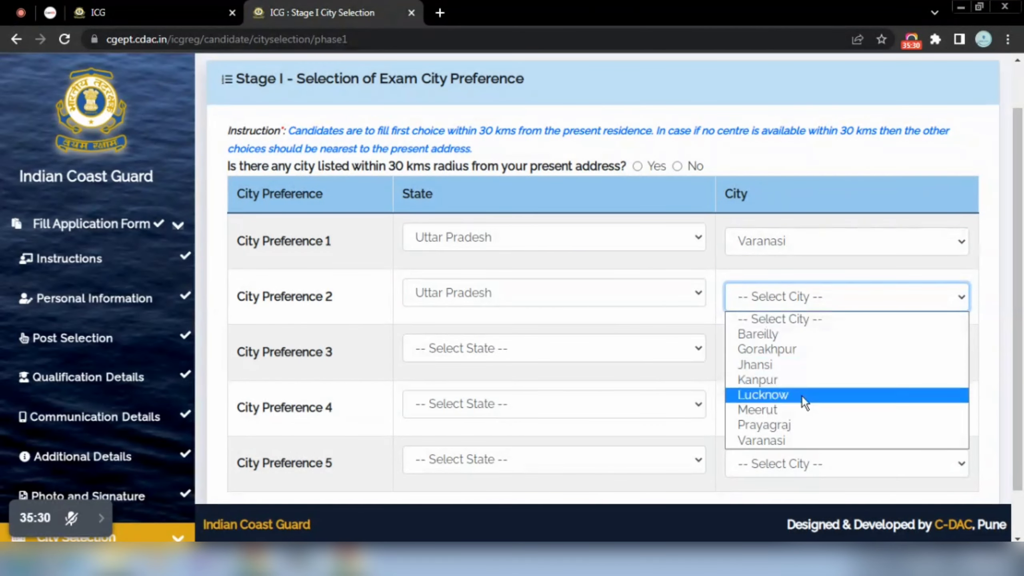
{"action": "left_click", "coordinate": [783, 426]}
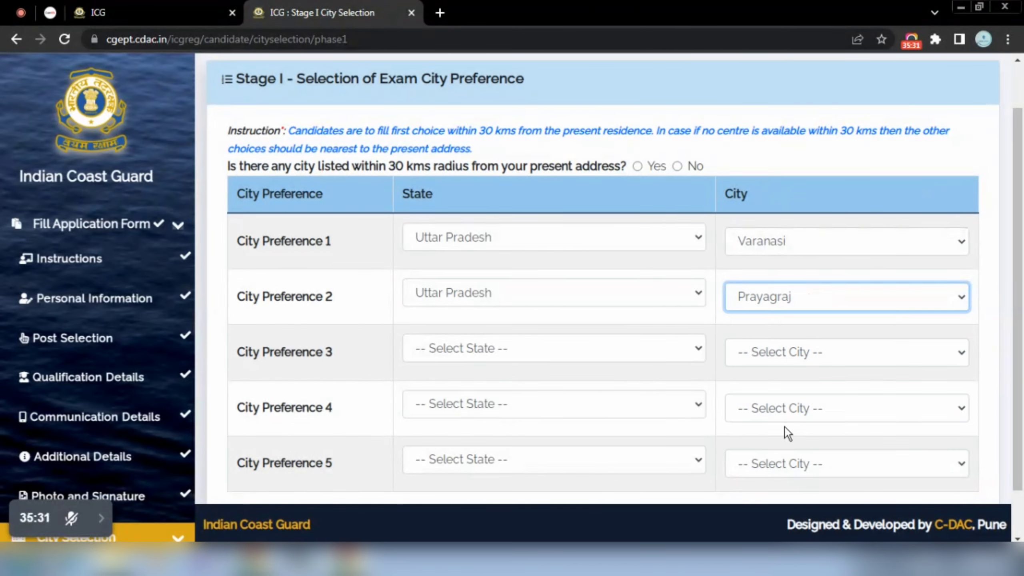
Set City Preference 3 to Lucknow in Uttar Pradesh.
{"action": "left_click", "coordinate": [579, 351]}
{"action": "key", "text": "u"}
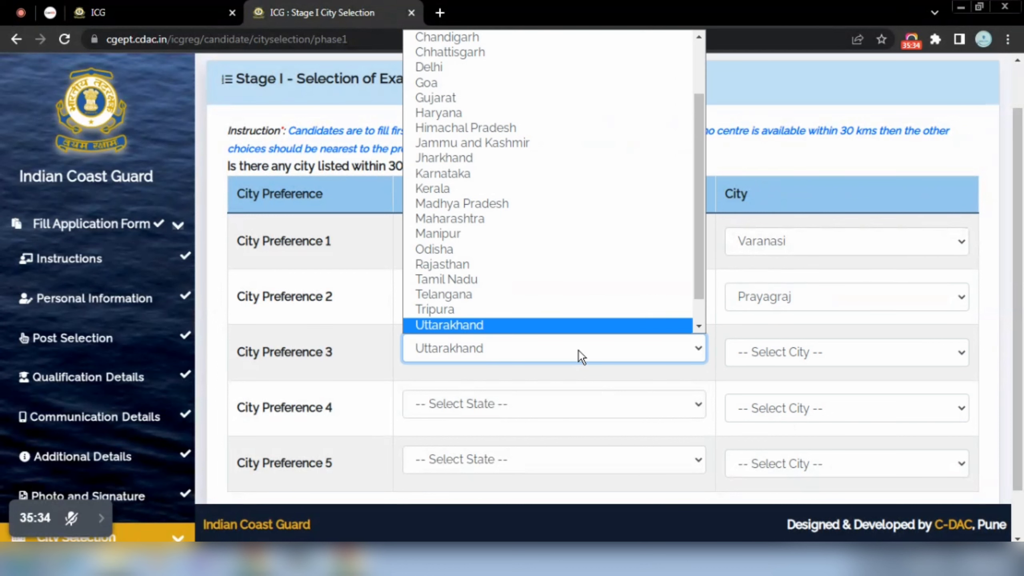
{"action": "key", "text": "u"}
{"action": "key", "text": "Return"}
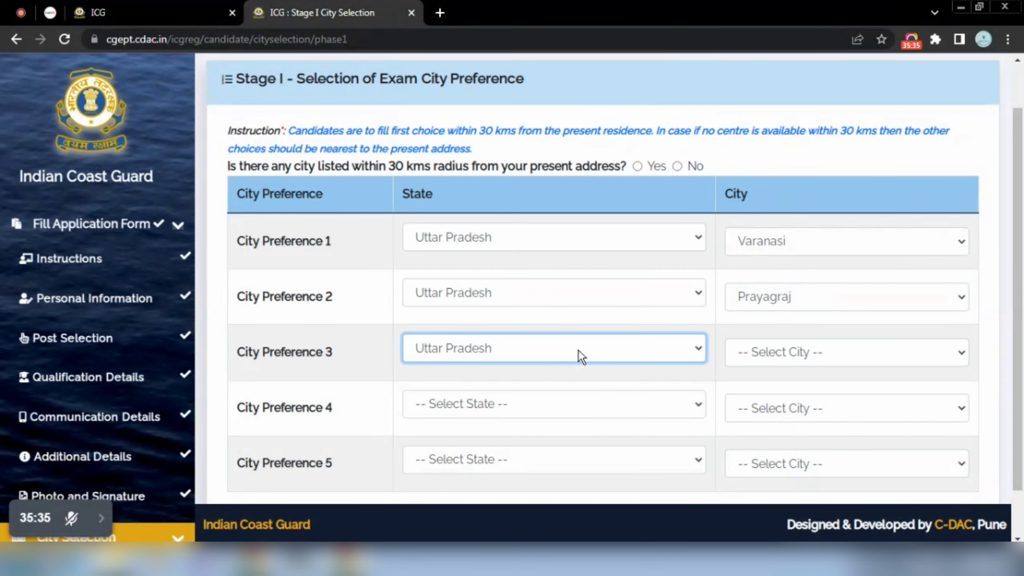
{"action": "left_click", "coordinate": [793, 352]}
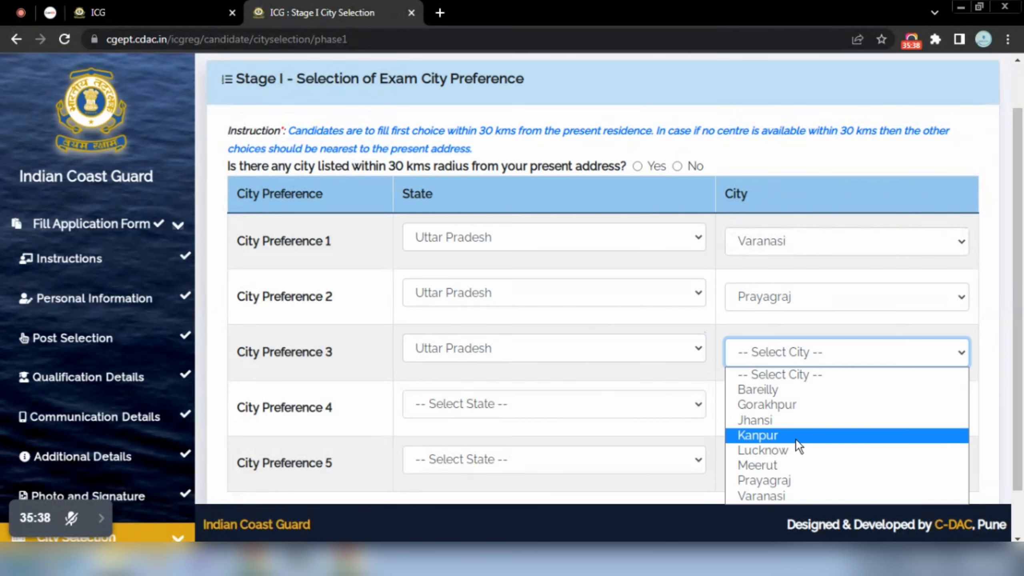
{"action": "left_click", "coordinate": [793, 451]}
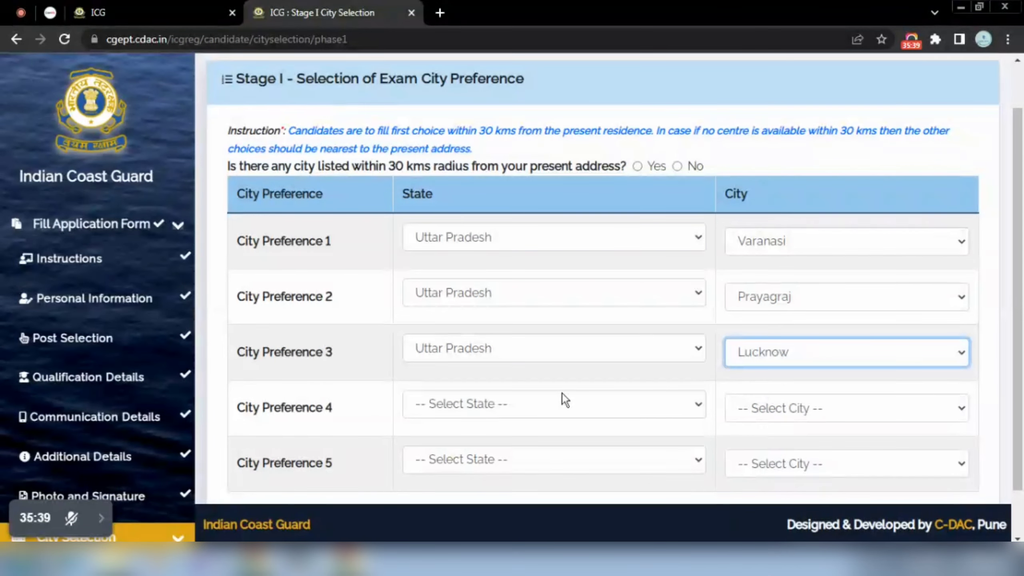
Fill in City Preferences 4 and 5, answer Yes to a city within 30 kms, and save the Stage I preferences.
{"action": "left_click", "coordinate": [507, 409]}
{"action": "left_click", "coordinate": [955, 464]}
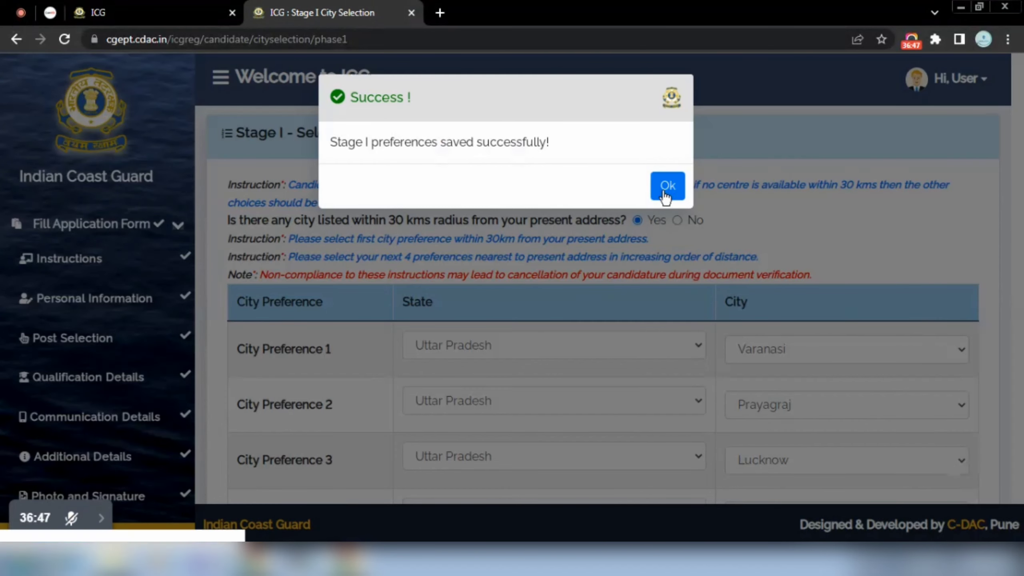
{"action": "left_click", "coordinate": [667, 187]}
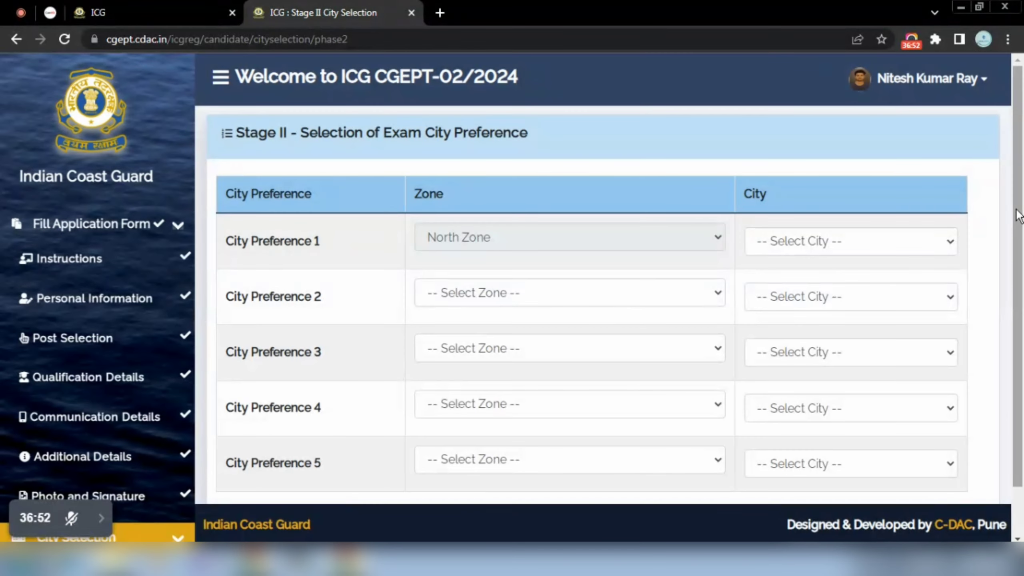
Set City Preference 1 of the Stage II exam to Noida in the North Zone.
{"action": "scroll", "coordinate": [1018, 226], "scroll_direction": "down", "scroll_amount": 2}
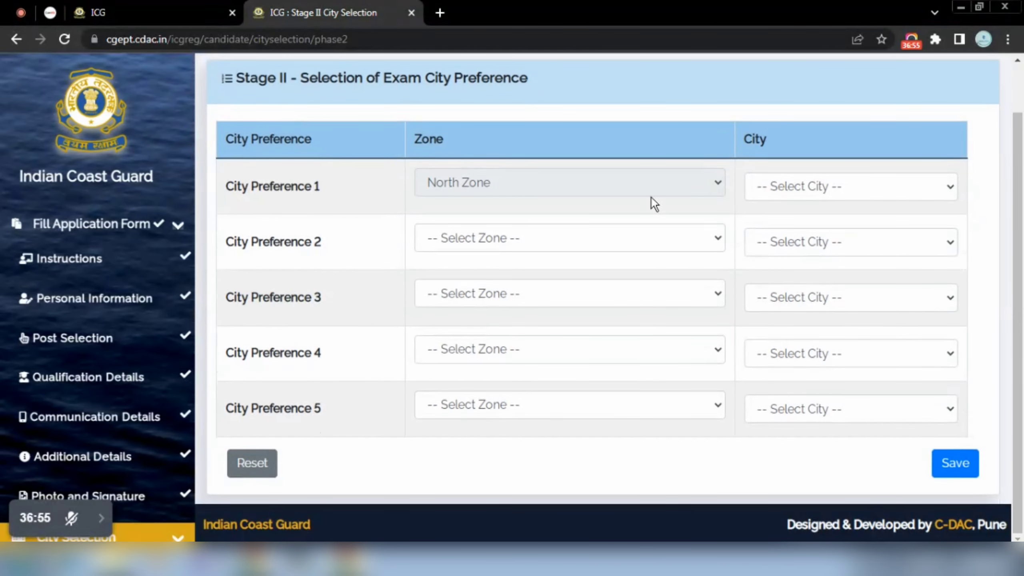
{"action": "left_click", "coordinate": [598, 183]}
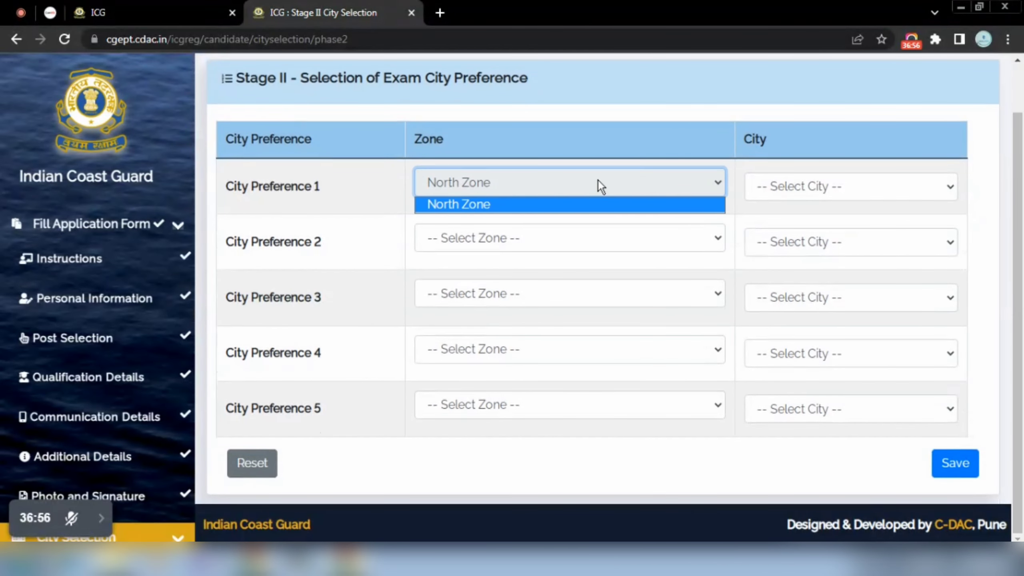
{"action": "left_click", "coordinate": [563, 205]}
{"action": "left_click", "coordinate": [885, 192]}
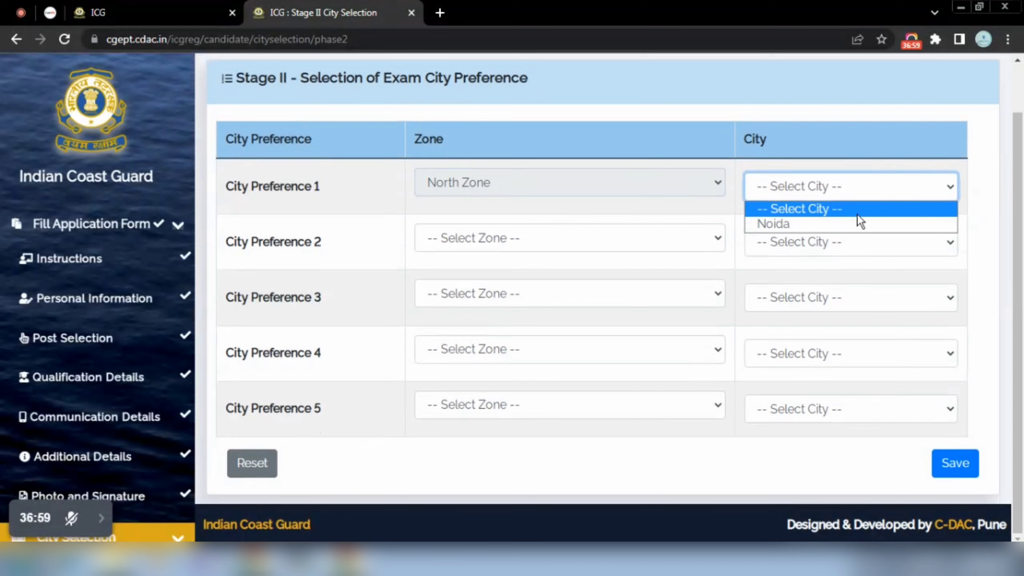
{"action": "left_click", "coordinate": [827, 226]}
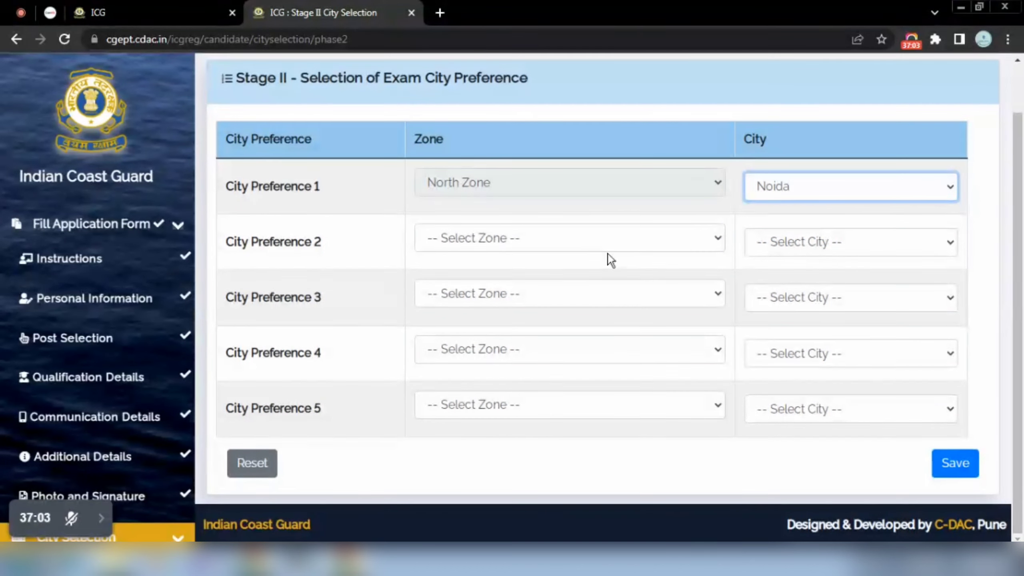
{"action": "left_click", "coordinate": [575, 243]}
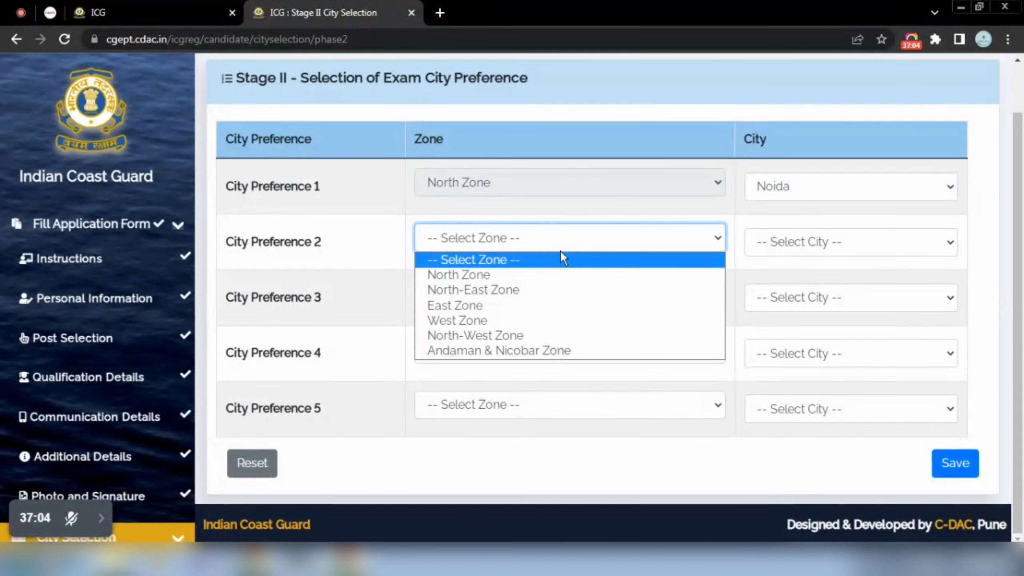
{"action": "left_click", "coordinate": [517, 273]}
{"action": "left_click", "coordinate": [792, 245]}
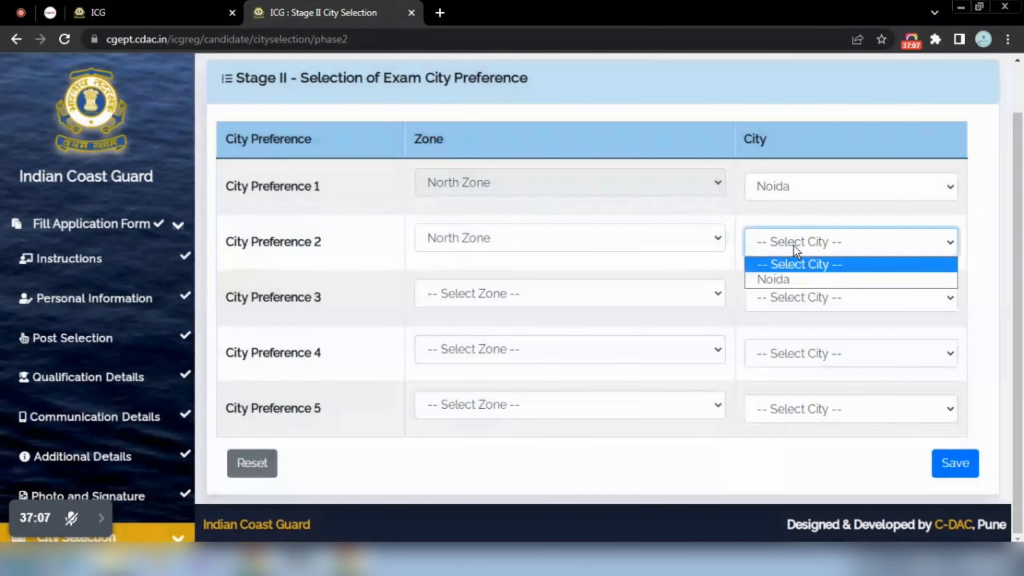
{"action": "left_click", "coordinate": [699, 237]}
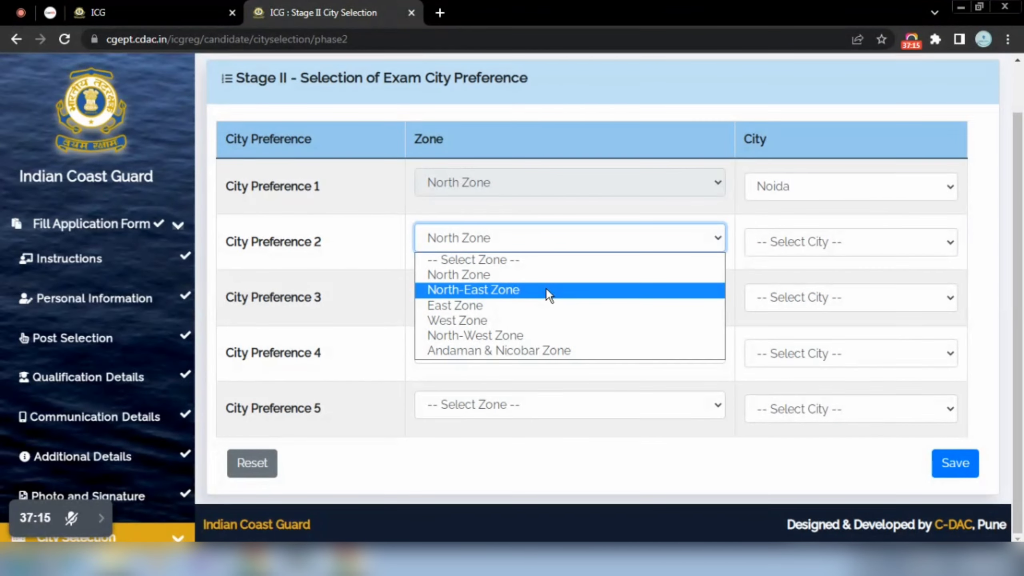
{"action": "left_click", "coordinate": [533, 302]}
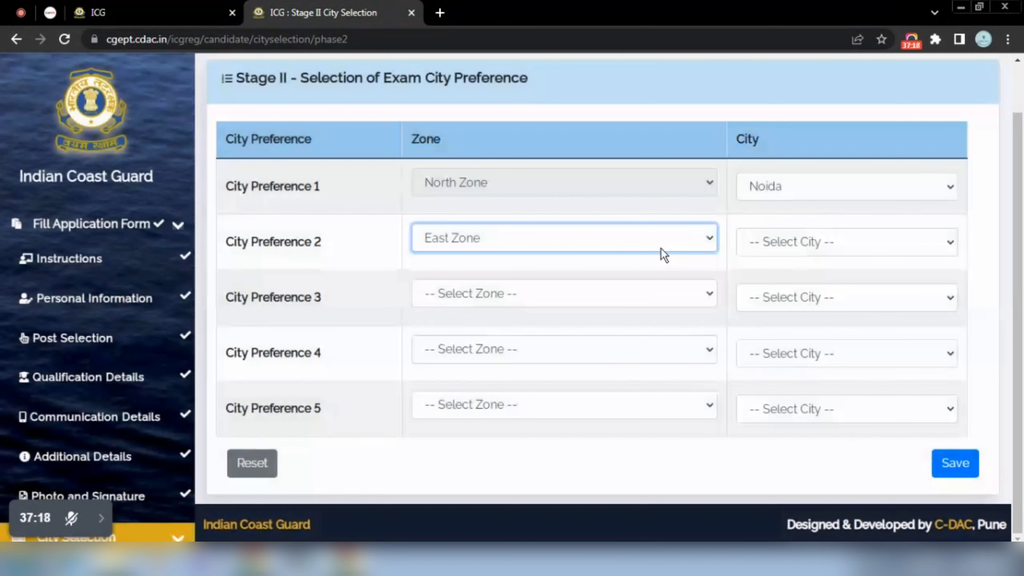
Set Stage II City Preference 2 to Goa in the West Zone.
{"action": "left_click", "coordinate": [650, 236]}
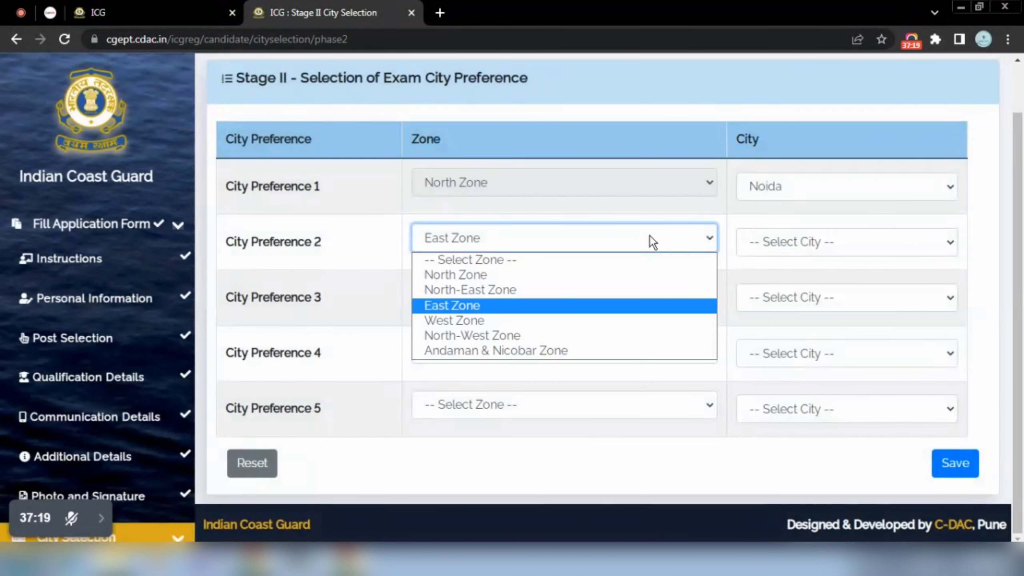
{"action": "left_click", "coordinate": [470, 322]}
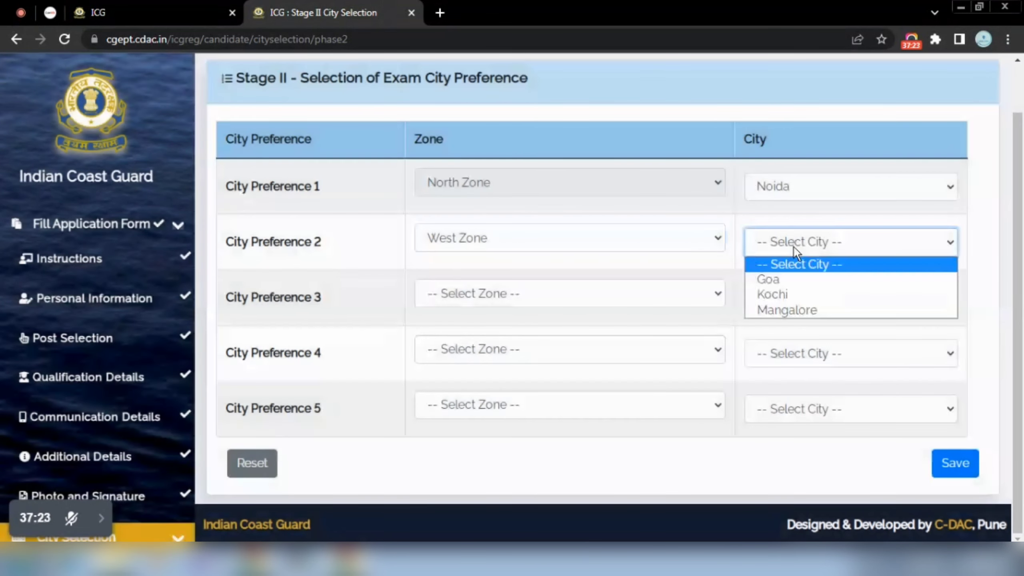
{"action": "left_click", "coordinate": [793, 247]}
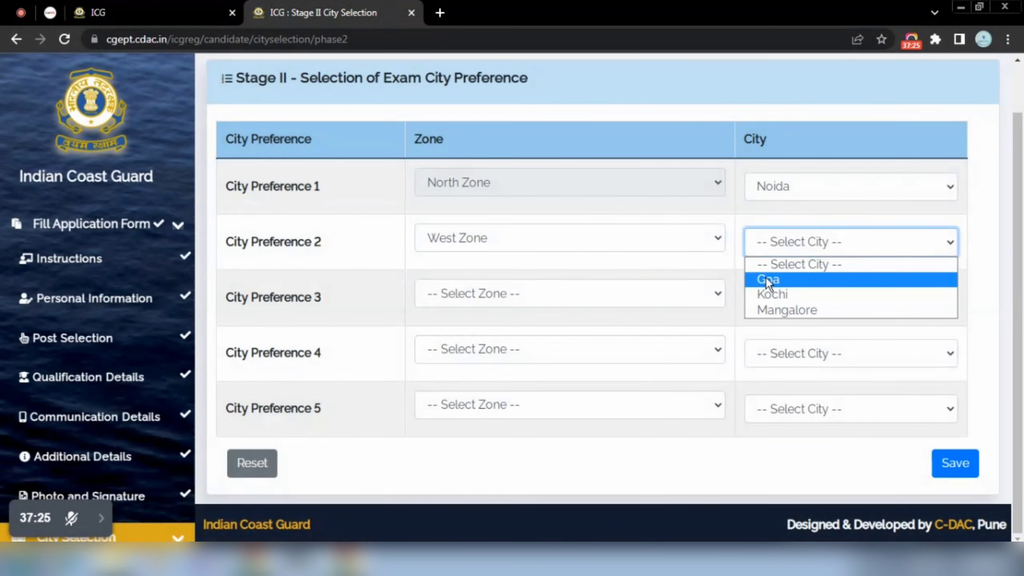
{"action": "left_click", "coordinate": [773, 279]}
Set Stage II City Preference 3 to Kochi in the West Zone.
{"action": "left_click", "coordinate": [641, 289]}
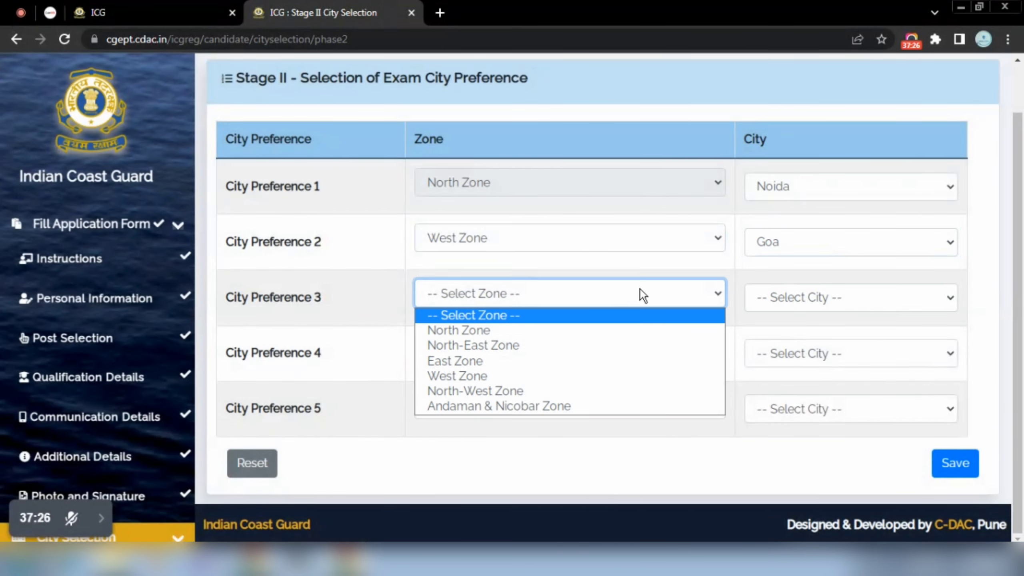
{"action": "left_click", "coordinate": [512, 377]}
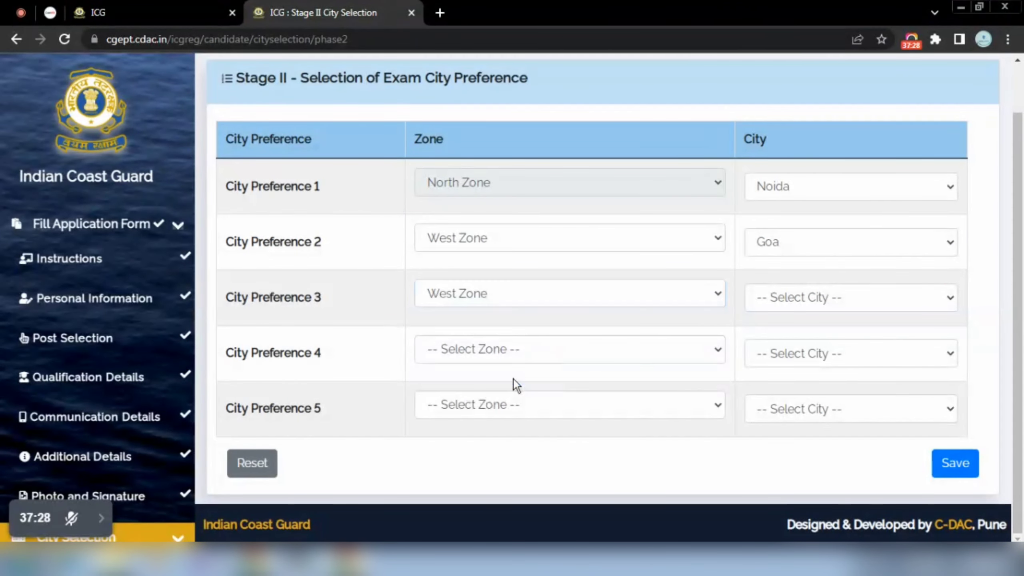
{"action": "left_click", "coordinate": [784, 294]}
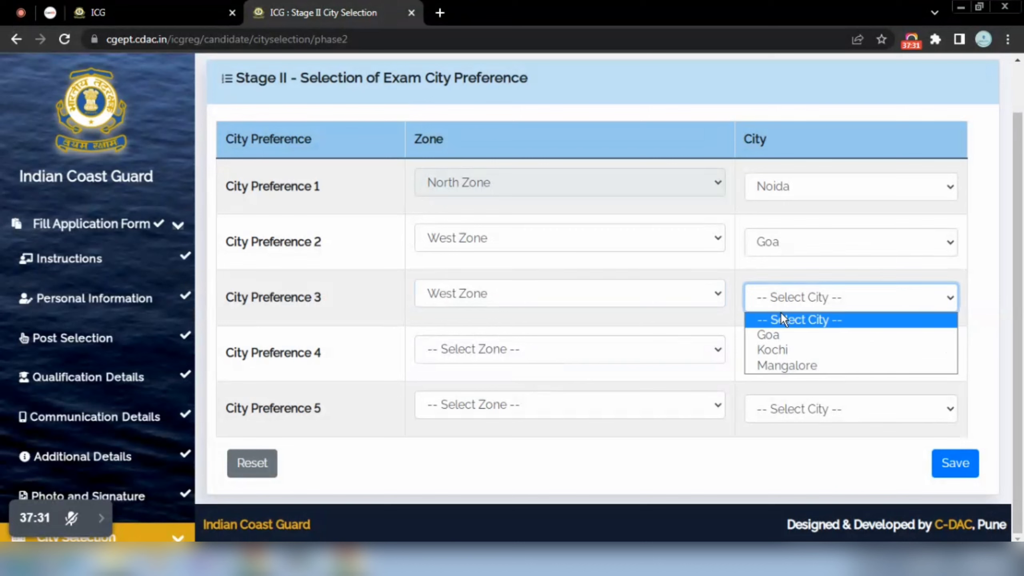
{"action": "left_click", "coordinate": [796, 351]}
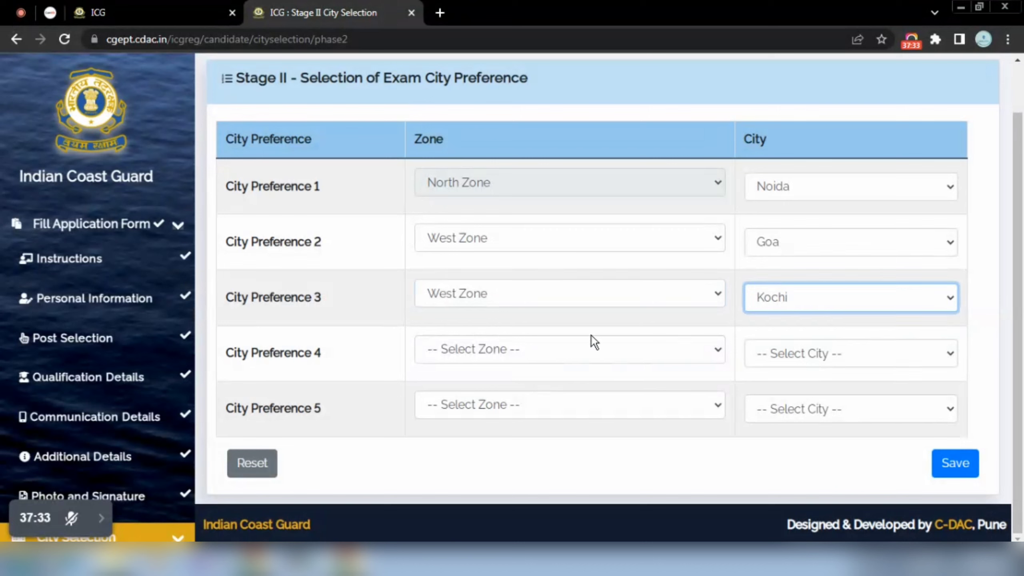
Set Stage II City Preference 4 to Mangalore in the West Zone.
{"action": "left_click", "coordinate": [590, 357]}
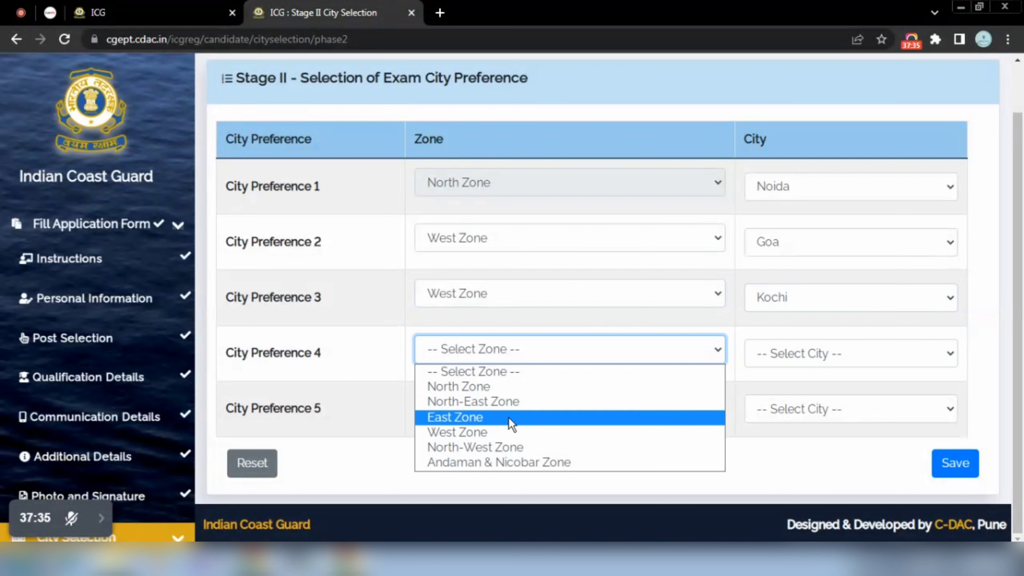
{"action": "left_click", "coordinate": [502, 434]}
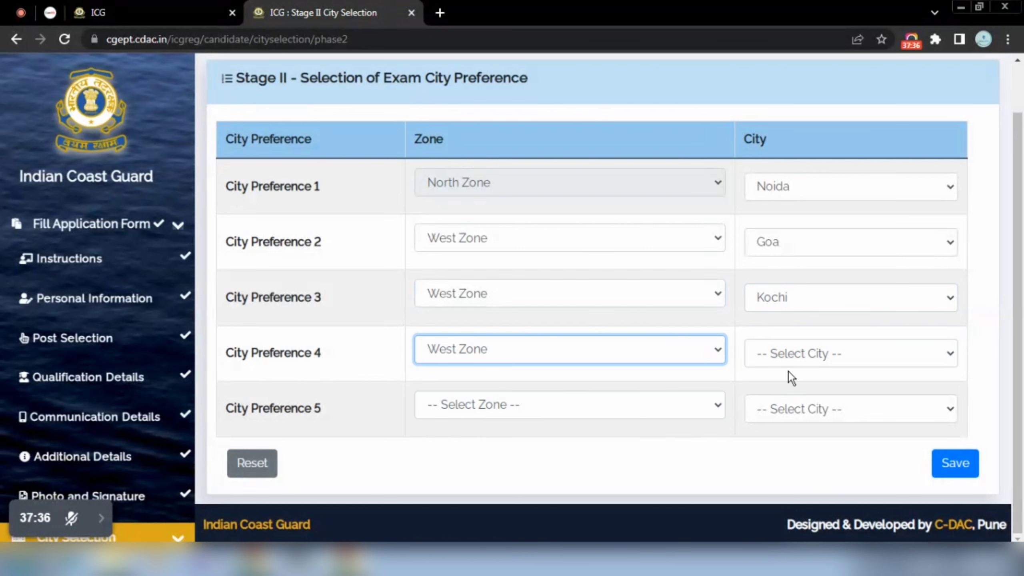
{"action": "left_click", "coordinate": [783, 357]}
{"action": "left_click", "coordinate": [790, 416]}
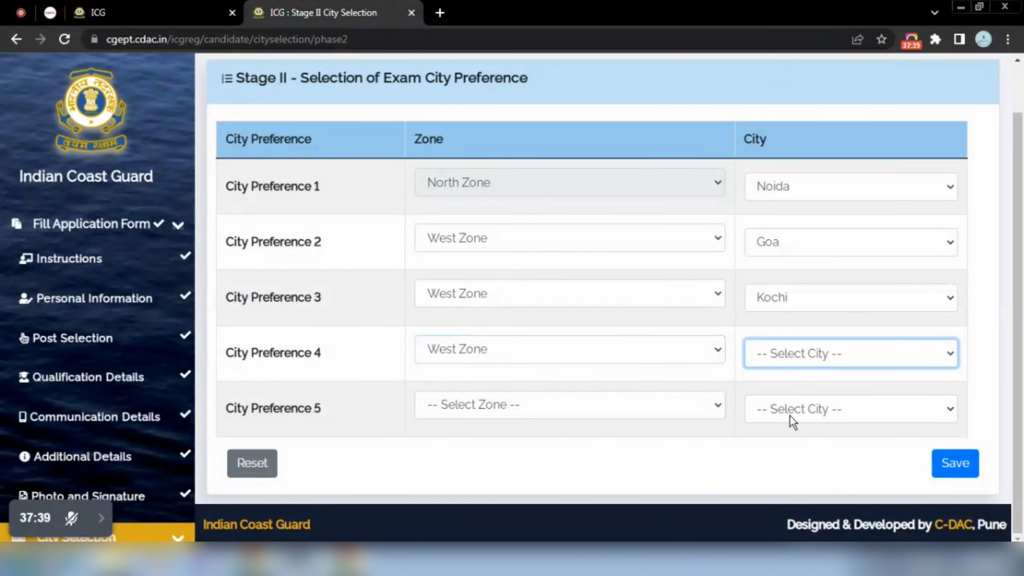
Set Stage II City Preference 5 to Gandhinagar in the North-West Zone and save the preferences.
{"action": "left_click", "coordinate": [621, 401]}
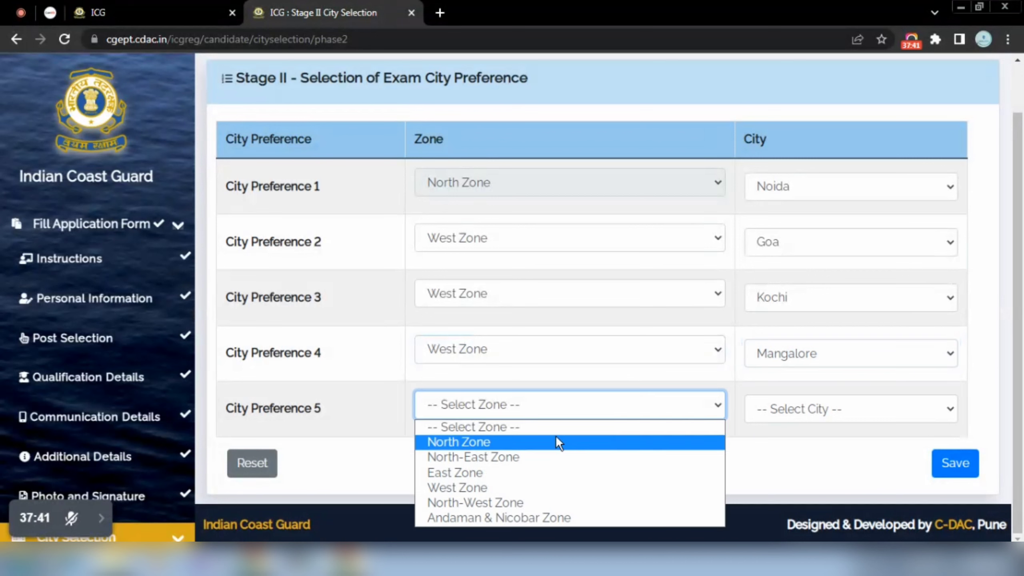
{"action": "left_click", "coordinate": [531, 502]}
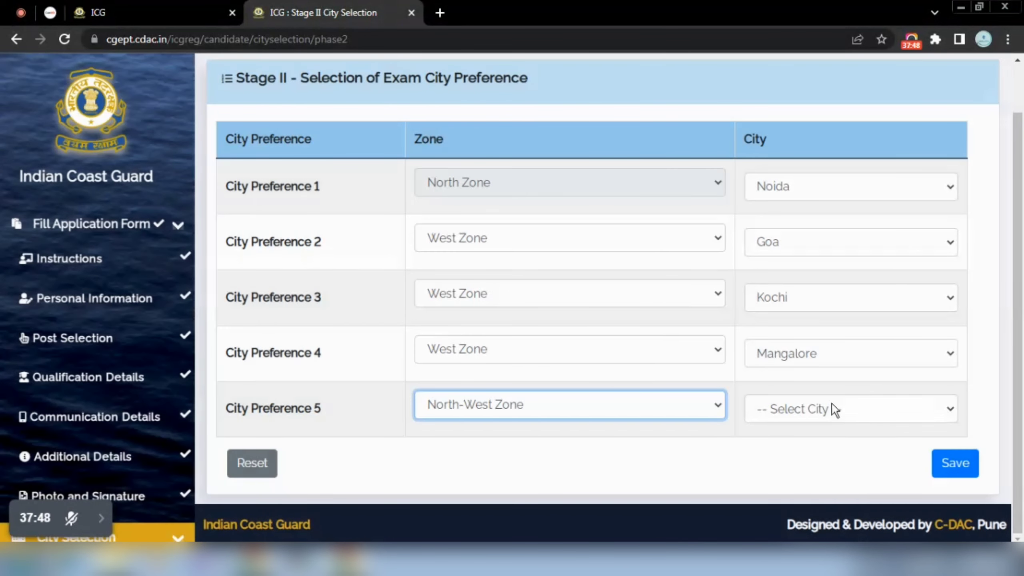
{"action": "left_click", "coordinate": [833, 407]}
{"action": "left_click", "coordinate": [796, 446]}
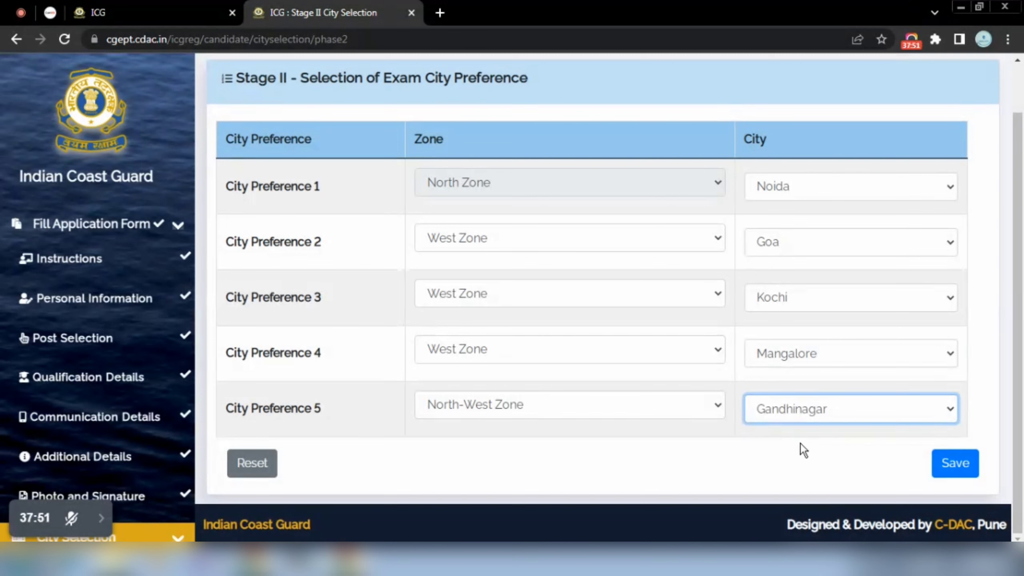
{"action": "left_click", "coordinate": [971, 463]}
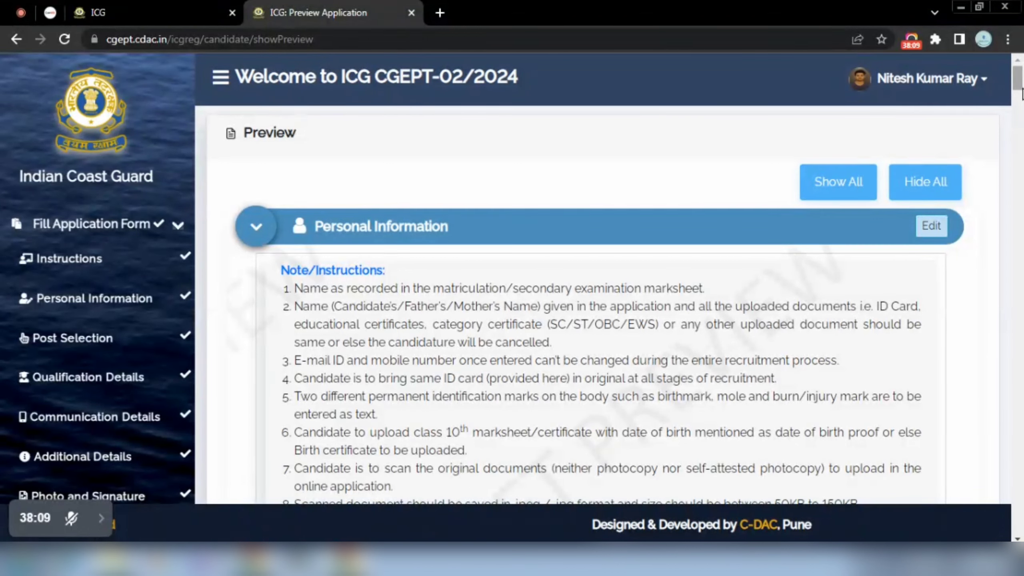
Enter VARANASI as the city in the Declaration section of the application preview.
{"action": "left_click_drag", "start_coordinate": [1019, 80], "coordinate": [1018, 78]}
{"action": "left_click_drag", "start_coordinate": [1017, 87], "coordinate": [1017, 467]}
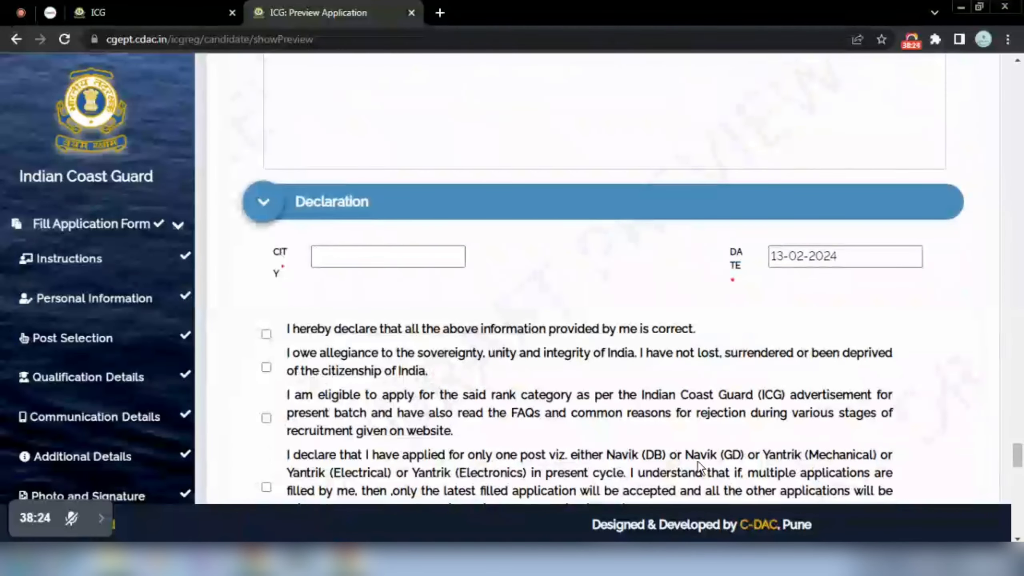
{"action": "left_click", "coordinate": [357, 262]}
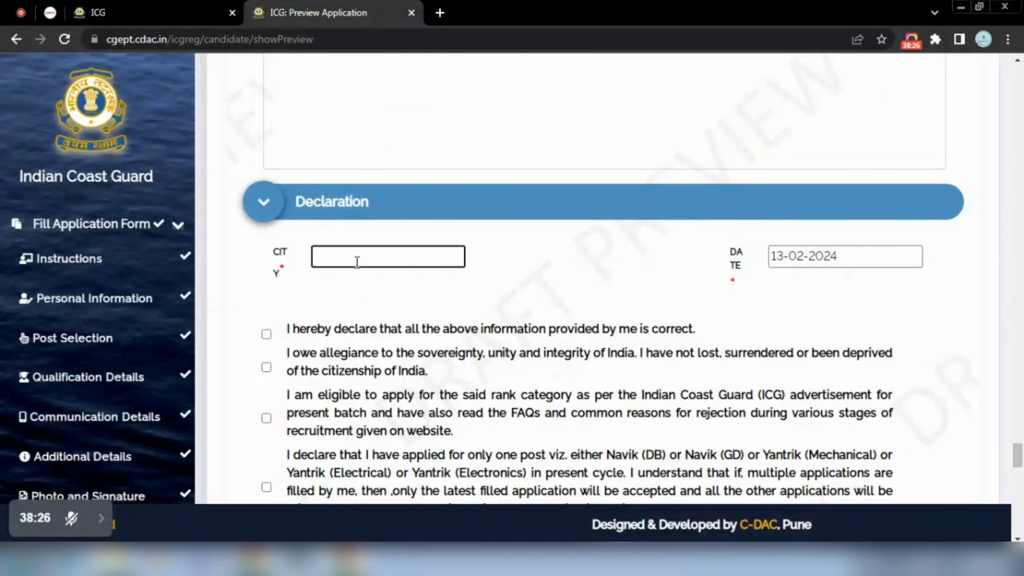
{"action": "type", "text": "VARANASI"}
{"action": "left_click", "coordinate": [859, 287]}
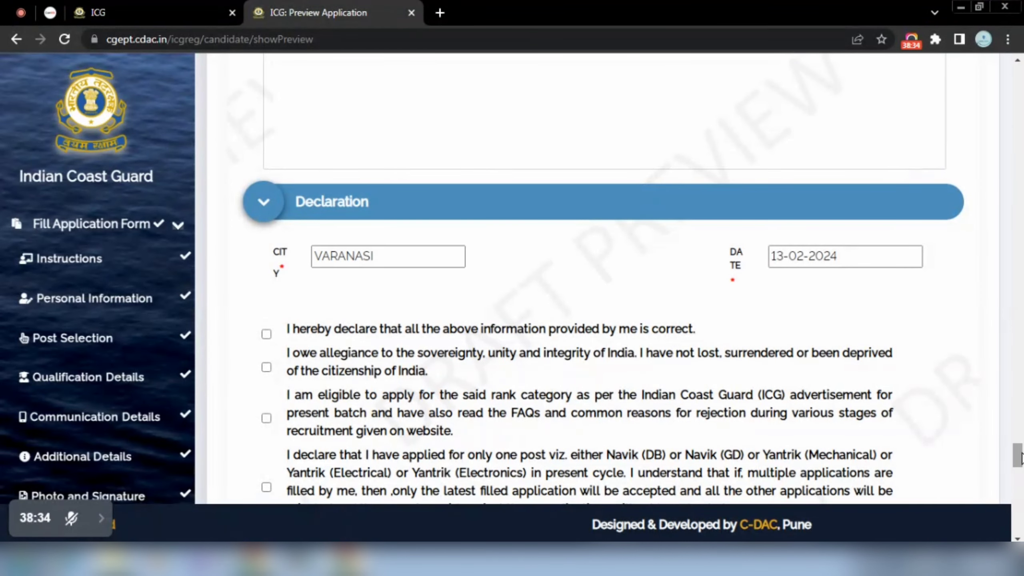
Accept all the declaration statements and generate the print preview of the application.
{"action": "mouse_move", "coordinate": [1015, 453]}
{"action": "left_mouse_down"}
{"action": "mouse_move", "coordinate": [1015, 502]}
{"action": "mouse_move", "coordinate": [1014, 462]}
{"action": "left_mouse_up"}
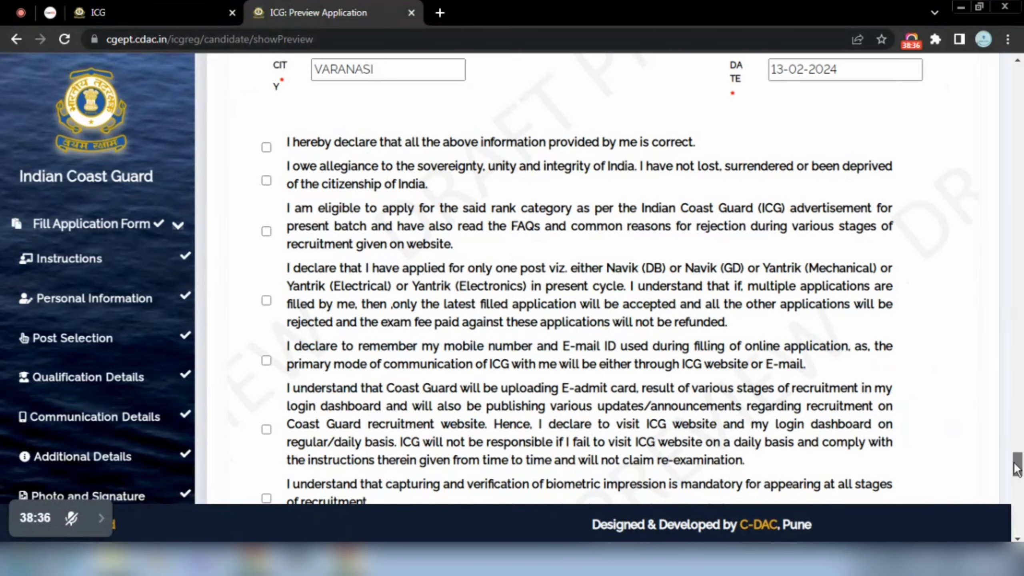
{"action": "left_click", "coordinate": [266, 147]}
{"action": "left_click", "coordinate": [265, 183]}
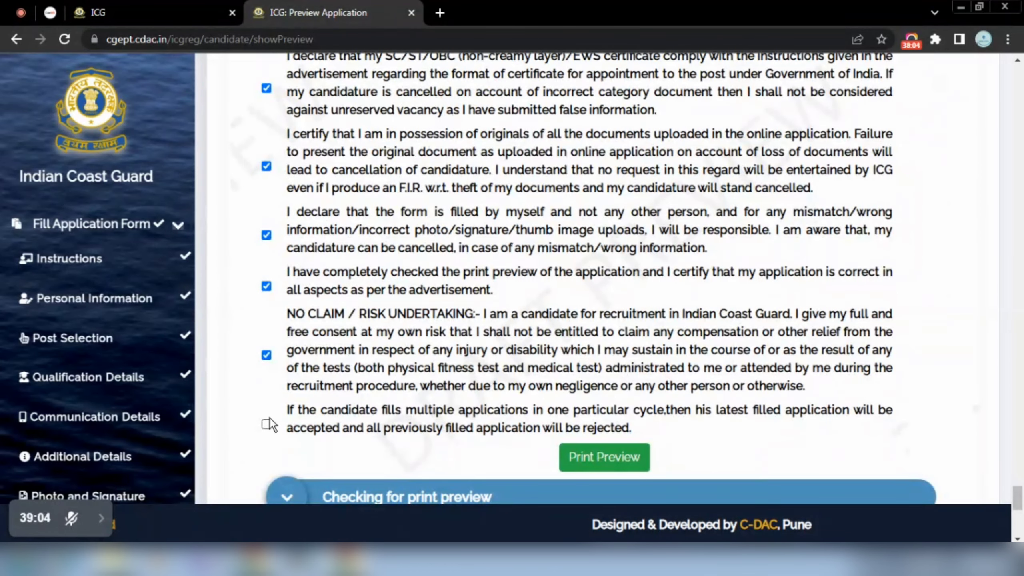
{"action": "left_click", "coordinate": [266, 424]}
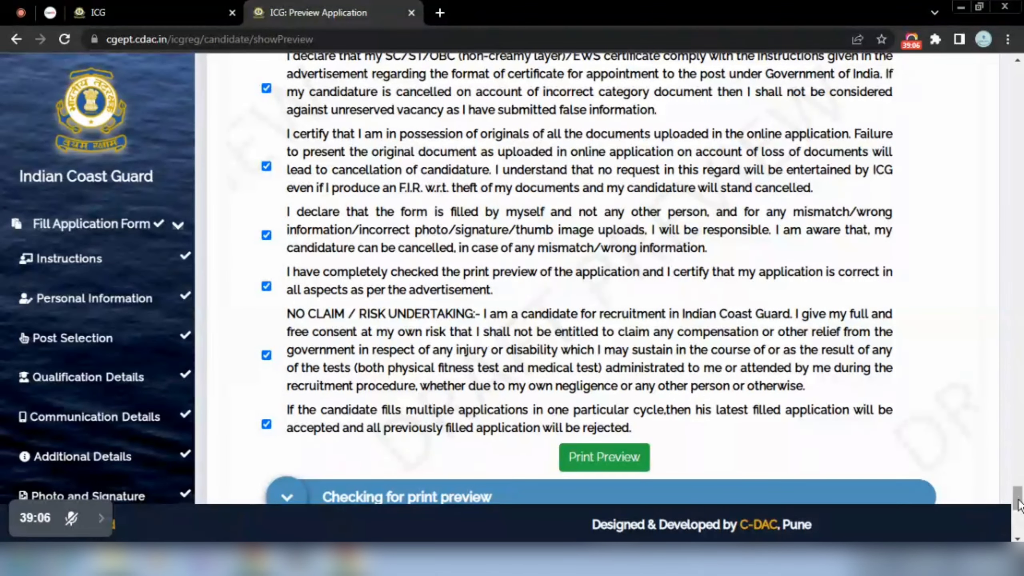
{"action": "scroll", "coordinate": [685, 290], "scroll_direction": "down", "scroll_amount": 6}
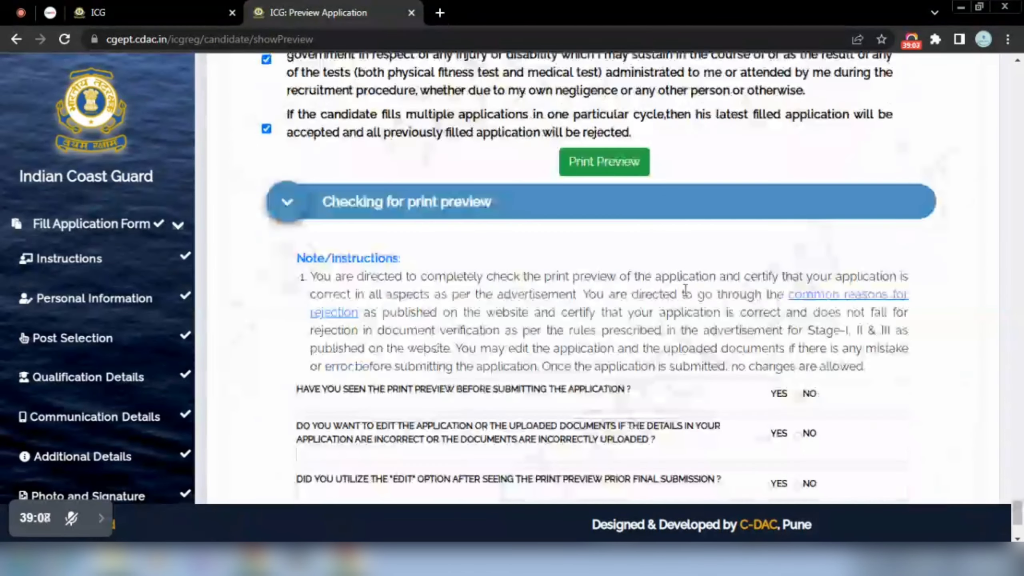
{"action": "left_click", "coordinate": [588, 163]}
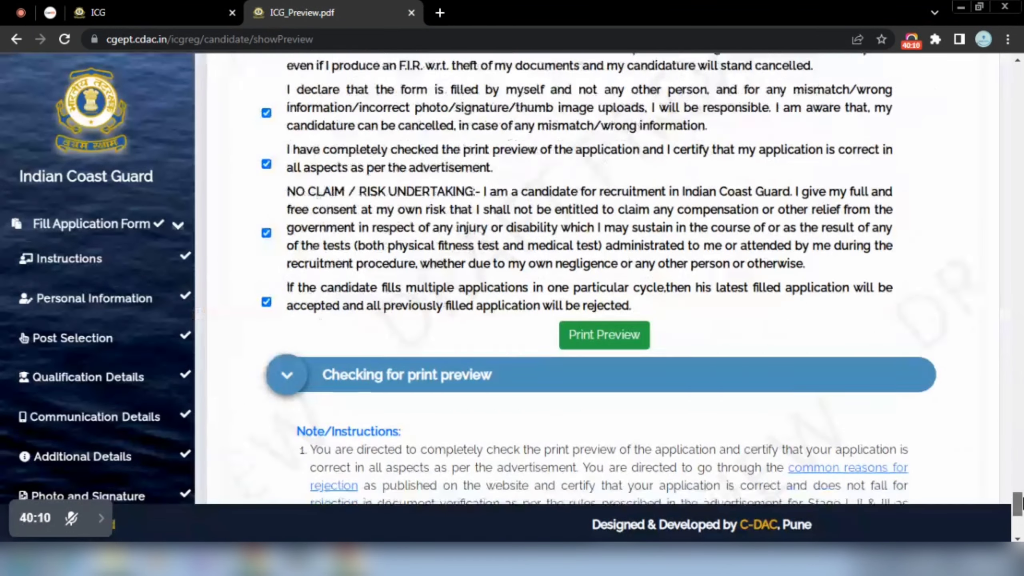
Answer the print preview checks with YES for preview seen, NO for both edit questions and YES for final submission, and save.
{"action": "scroll", "coordinate": [866, 472], "scroll_direction": "down", "scroll_amount": 6}
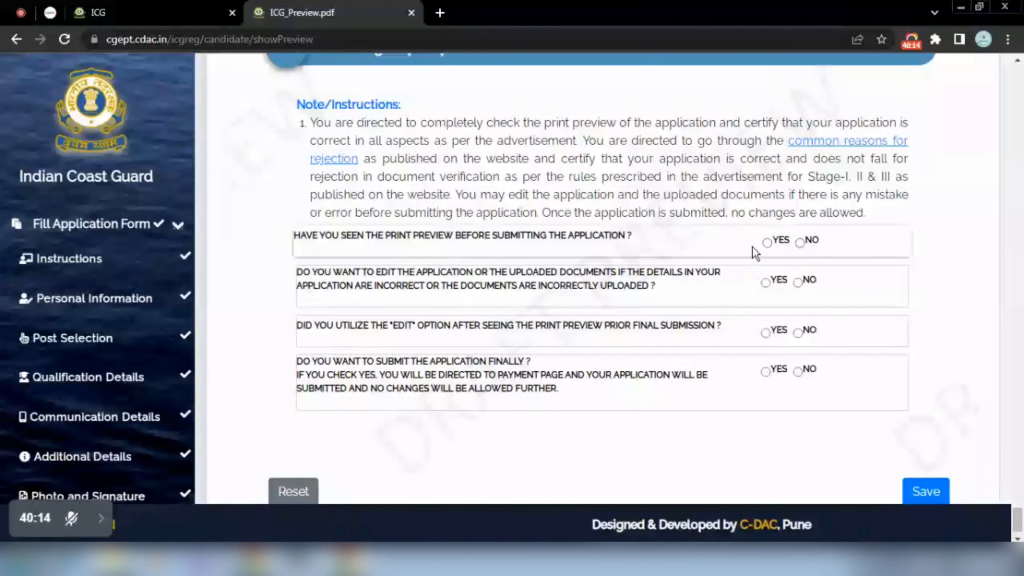
{"action": "left_click", "coordinate": [766, 246]}
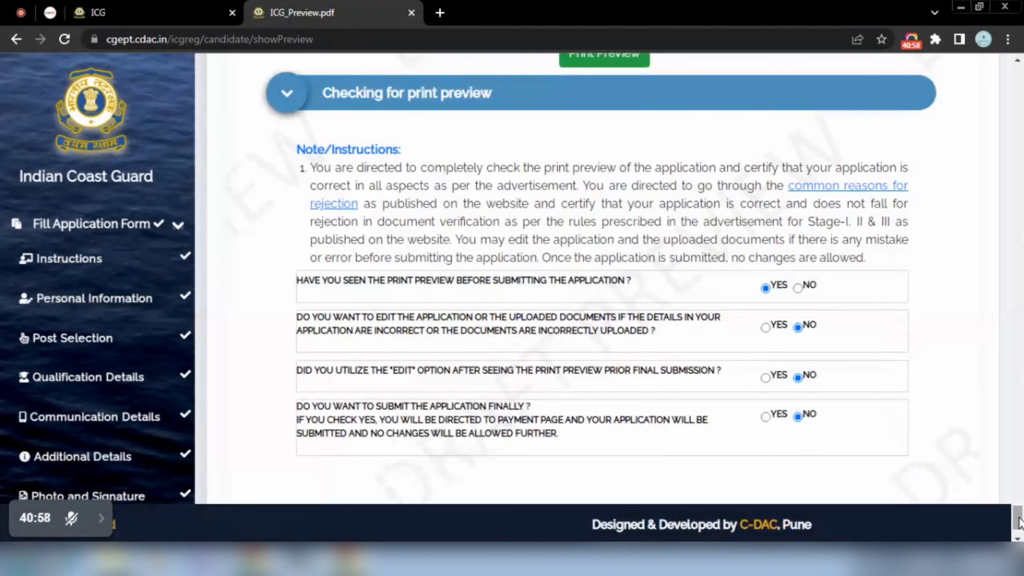
{"action": "scroll", "coordinate": [1019, 523], "scroll_direction": "down", "scroll_amount": 2}
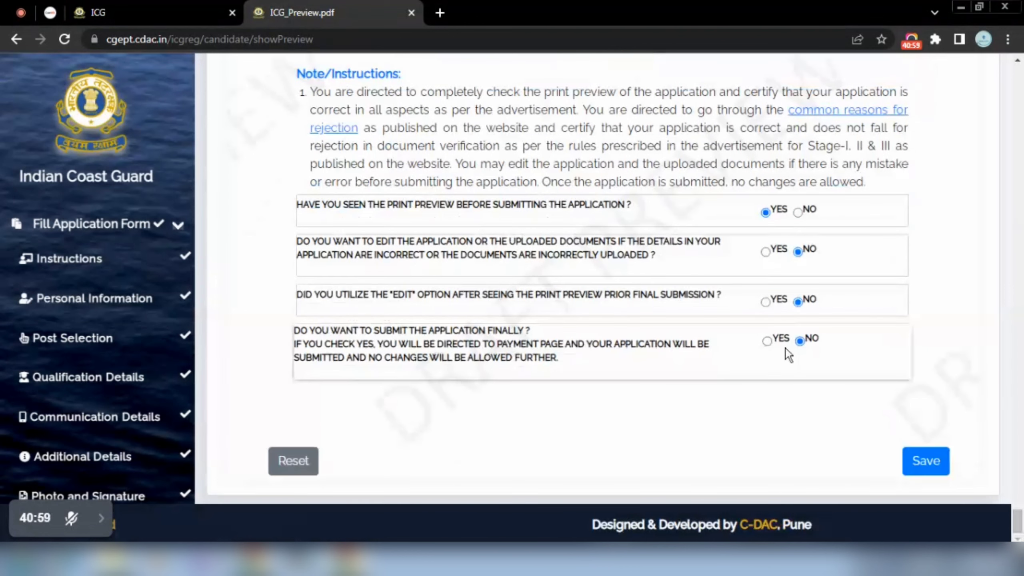
{"action": "left_click", "coordinate": [766, 341]}
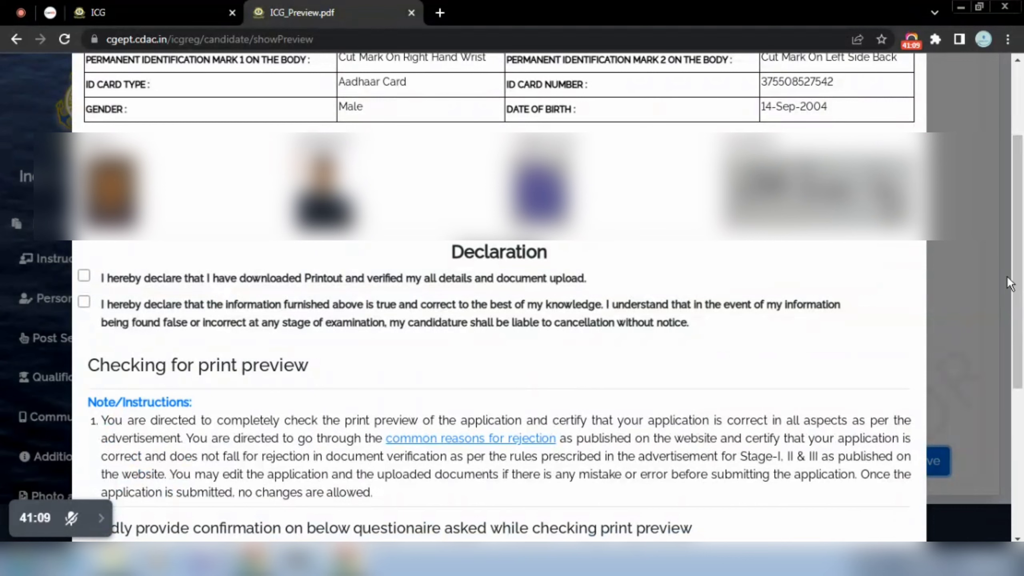
Tick both declarations and all four print preview questionnaire confirmations, and confirm the application details.
{"action": "left_click_drag", "start_coordinate": [1018, 287], "coordinate": [1022, 381]}
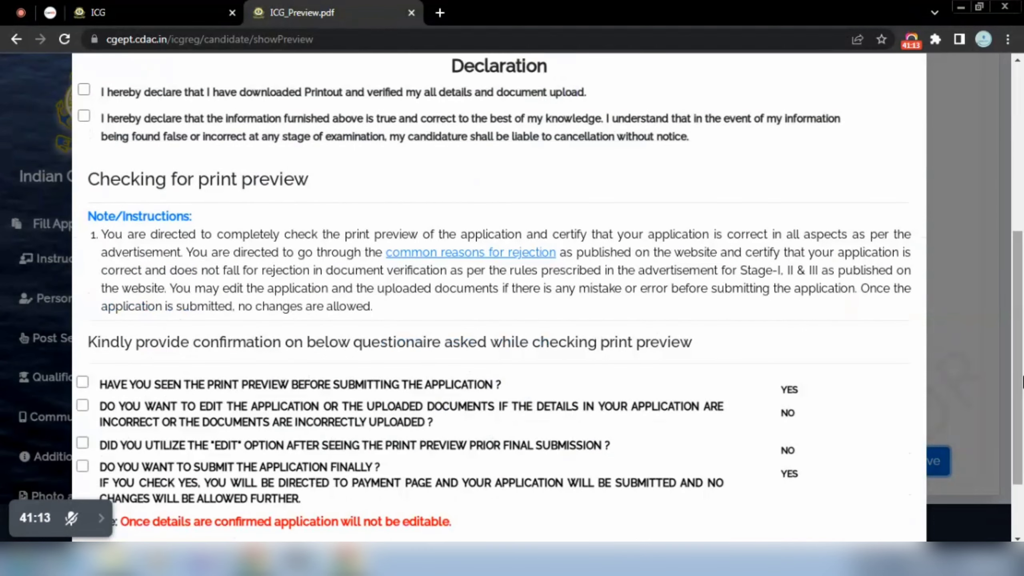
{"action": "left_click", "coordinate": [84, 91]}
{"action": "left_click", "coordinate": [84, 115]}
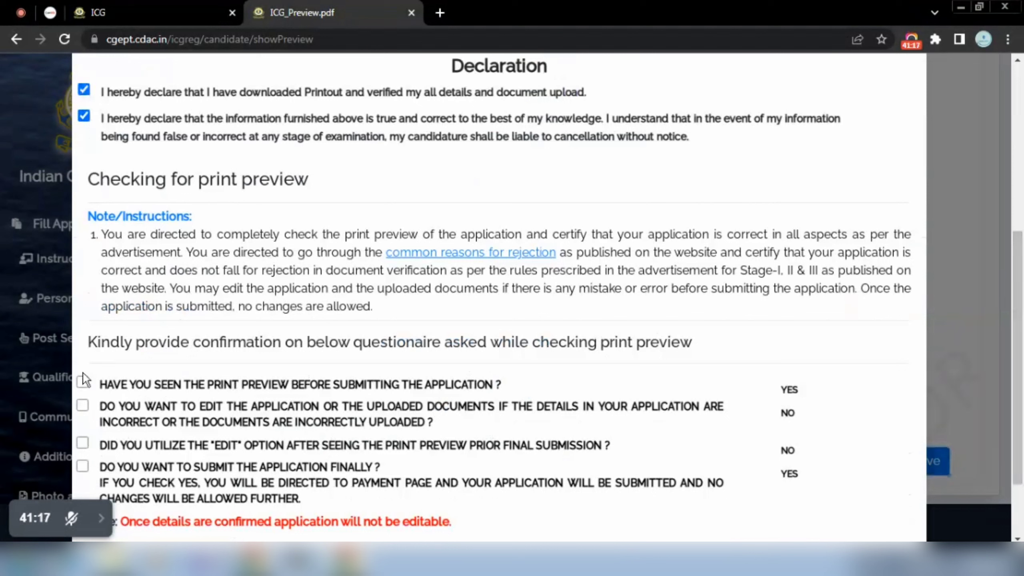
{"action": "left_click", "coordinate": [81, 383]}
{"action": "left_click", "coordinate": [82, 405]}
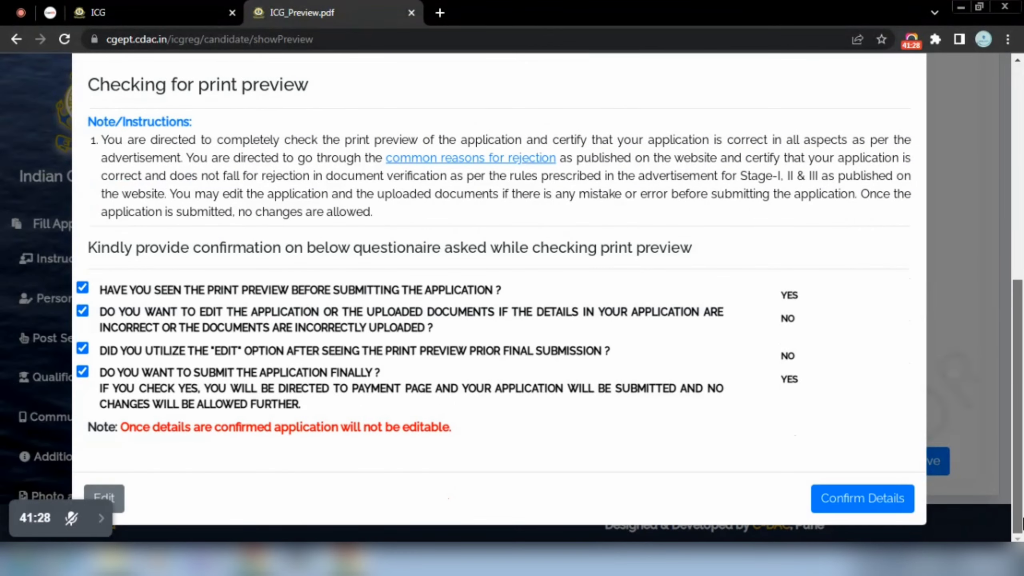
{"action": "left_click", "coordinate": [871, 499]}
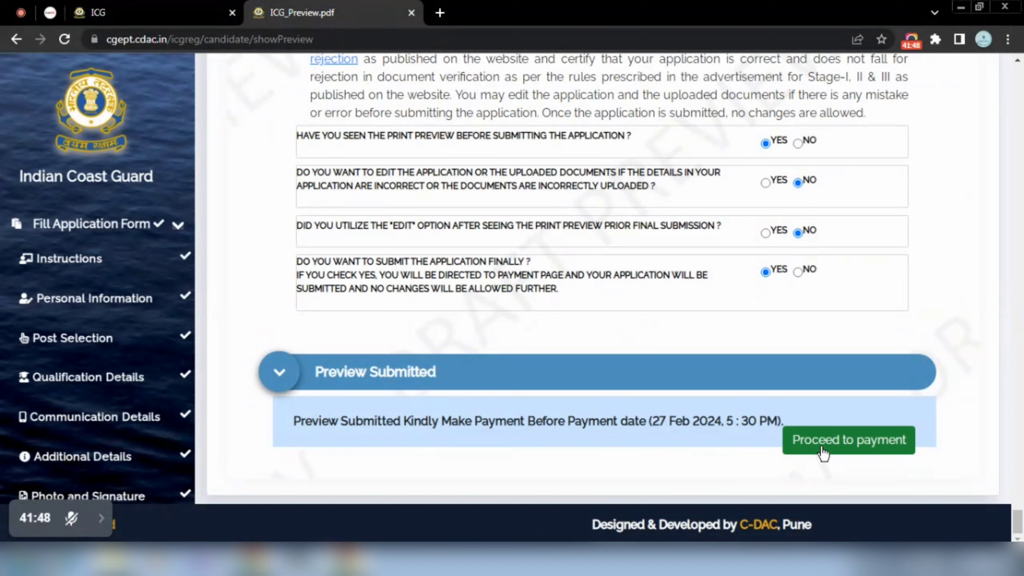
Proceed to the application fee payment and start paying through Payment Gateway 2, which supports UPI.
{"action": "left_click", "coordinate": [822, 451]}
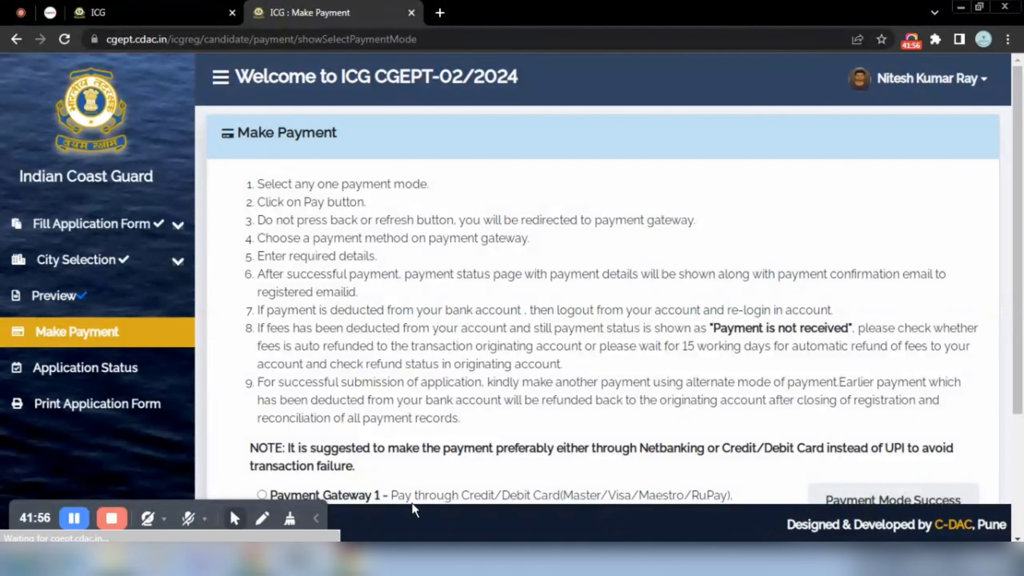
{"action": "left_click", "coordinate": [318, 521]}
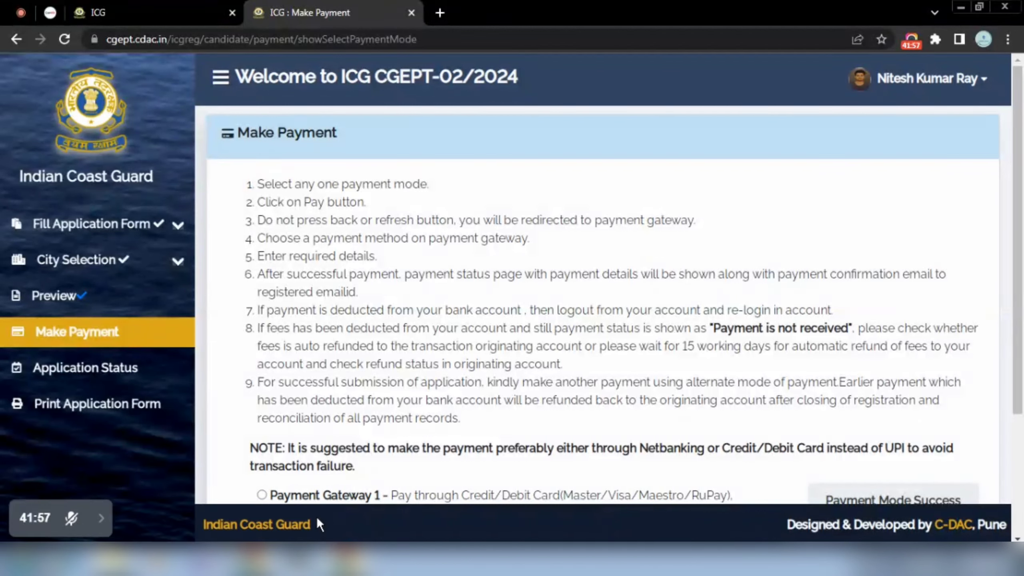
{"action": "scroll", "coordinate": [1022, 317], "scroll_direction": "down", "scroll_amount": 4}
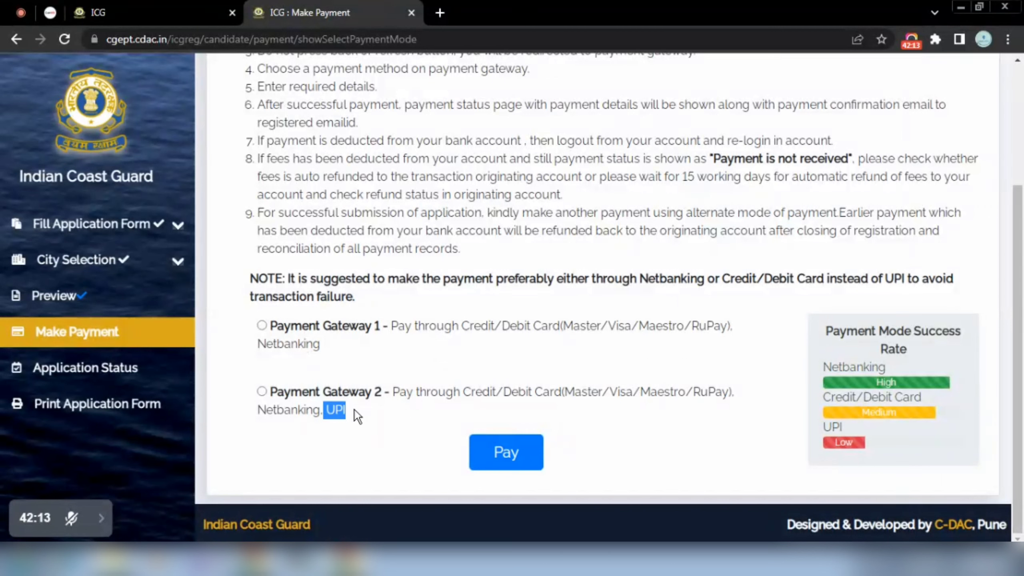
{"action": "left_click", "coordinate": [269, 416]}
{"action": "left_click", "coordinate": [262, 391]}
{"action": "left_click", "coordinate": [512, 454]}
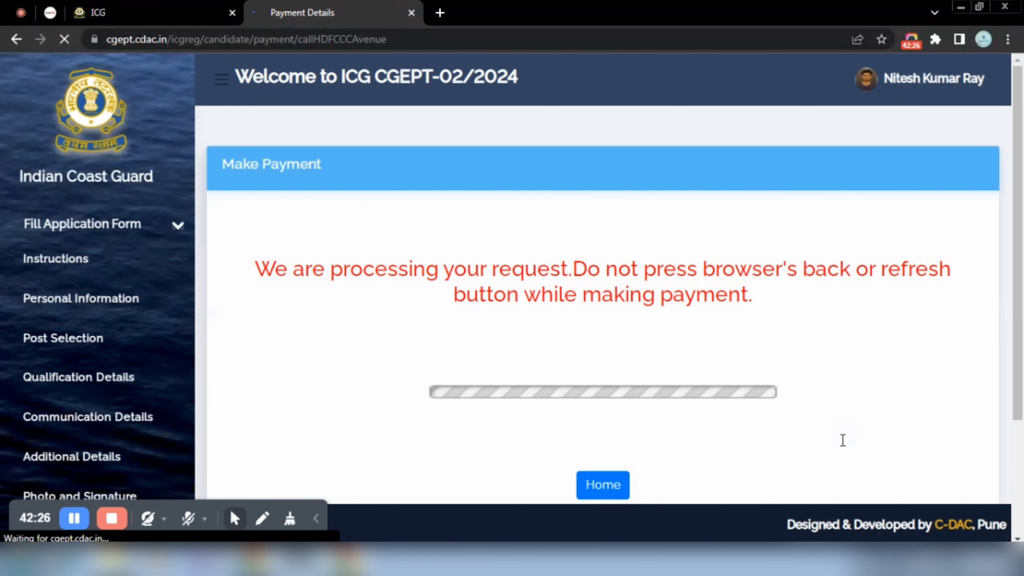
Choose UPI as the payment method, activate the UPI ID entry, and try to cancel the transaction.
{"action": "left_click_drag", "start_coordinate": [1019, 302], "coordinate": [1021, 398]}
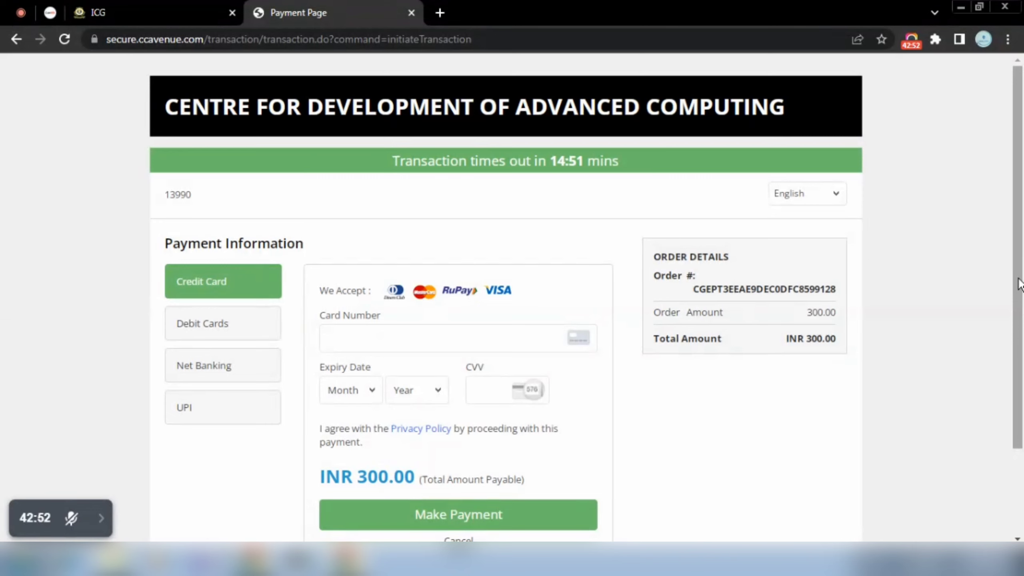
{"action": "left_click_drag", "start_coordinate": [1019, 282], "coordinate": [1021, 308]}
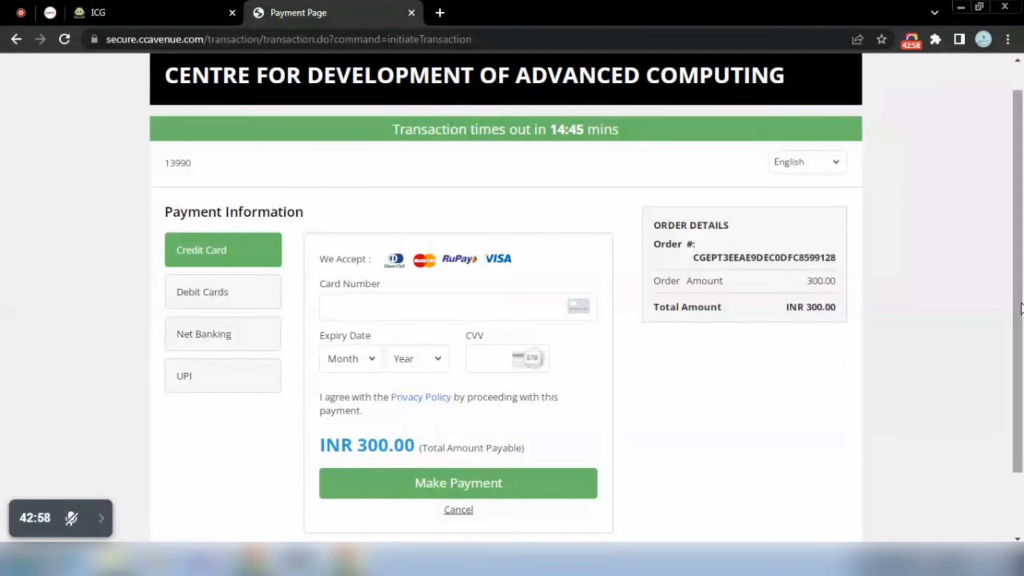
{"action": "scroll", "coordinate": [1021, 308], "scroll_direction": "down", "scroll_amount": 1}
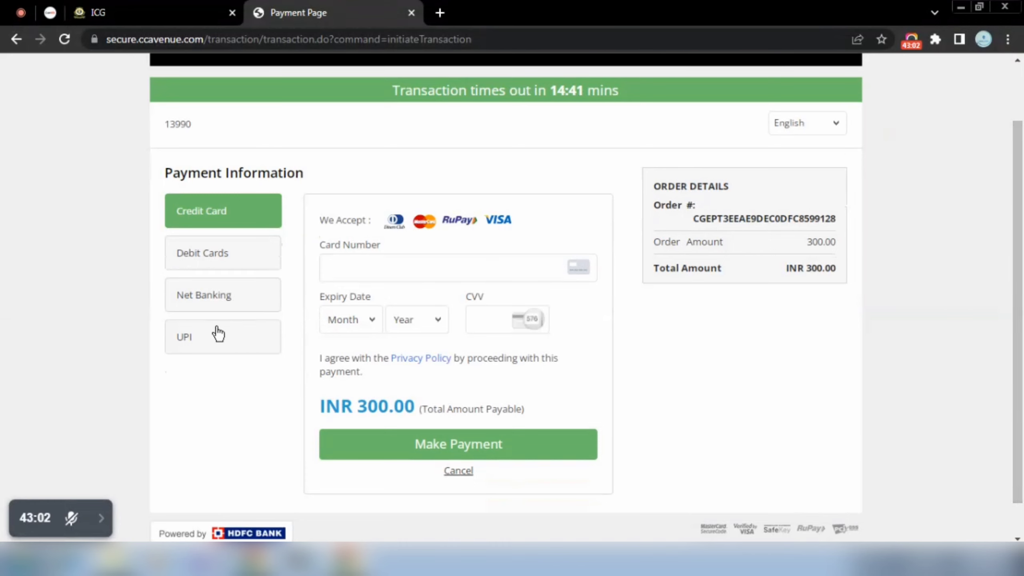
{"action": "left_click", "coordinate": [218, 333]}
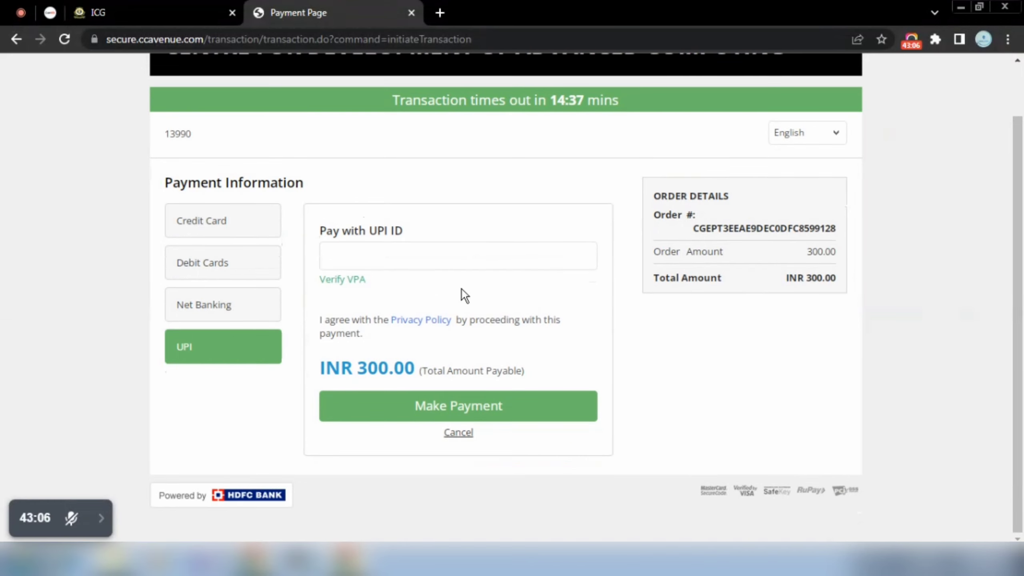
{"action": "left_click", "coordinate": [385, 262]}
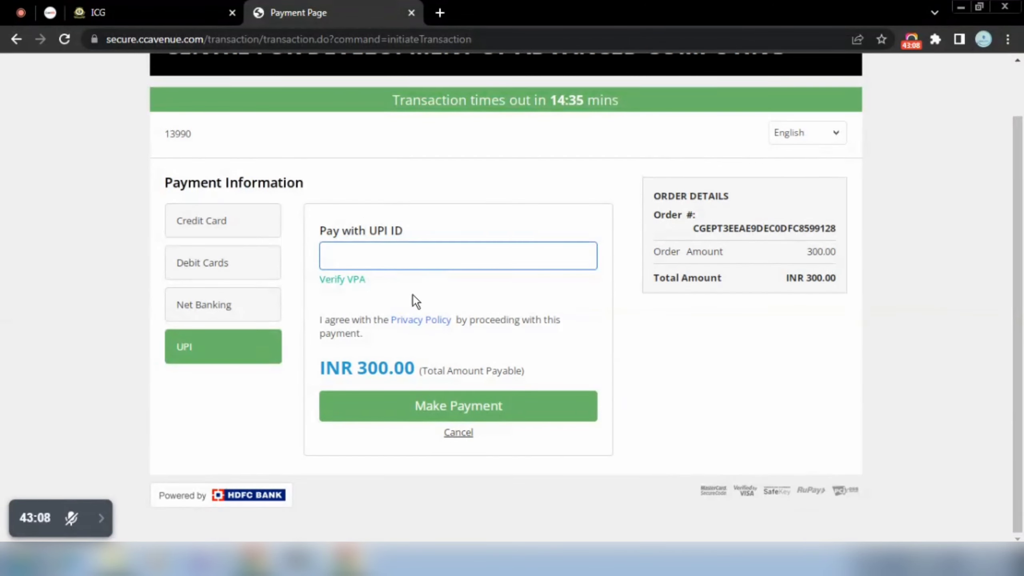
{"action": "left_click", "coordinate": [454, 433]}
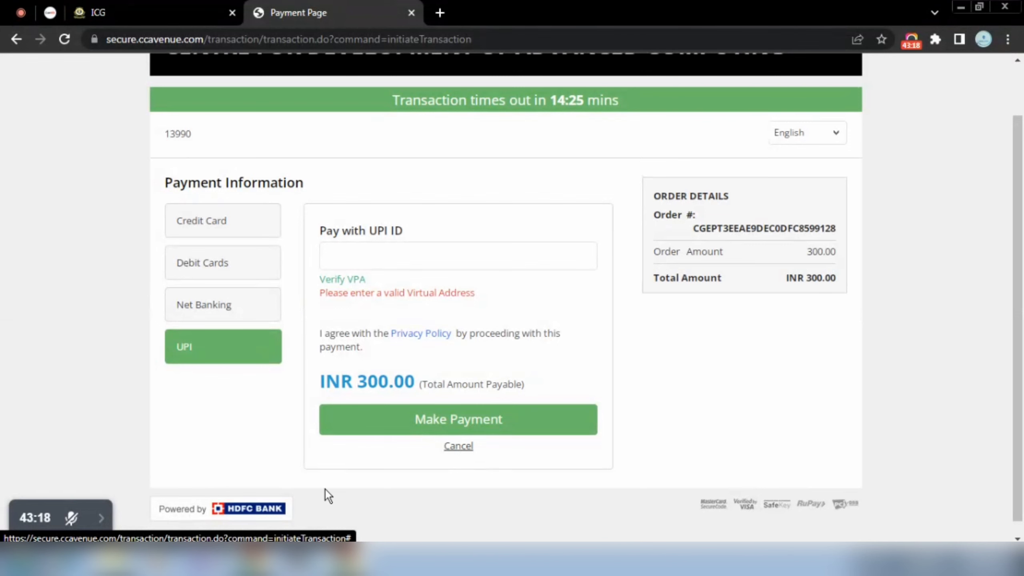
{"action": "mouse_move", "coordinate": [68, 528]}
{"action": "left_click", "coordinate": [100, 518]}
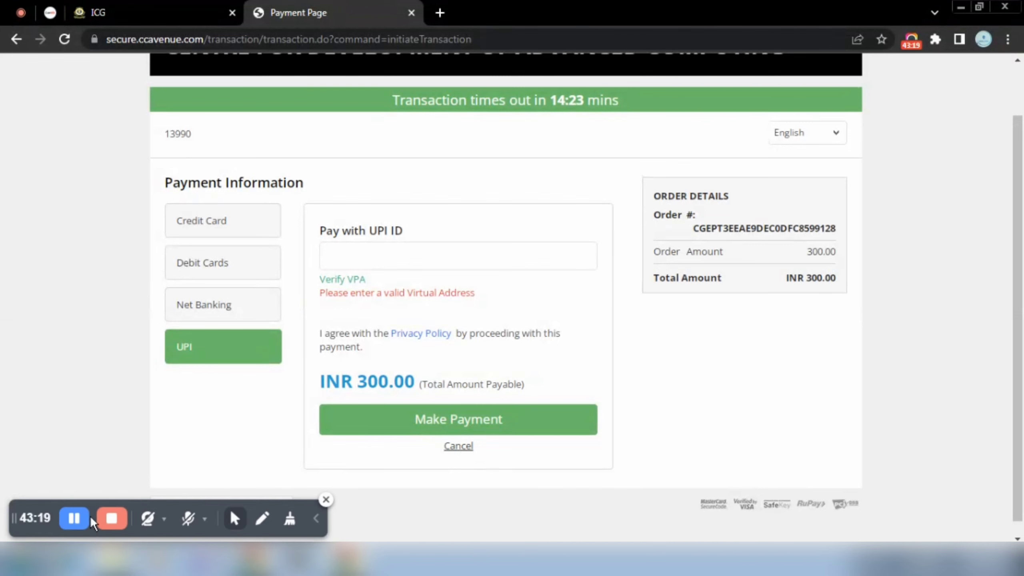